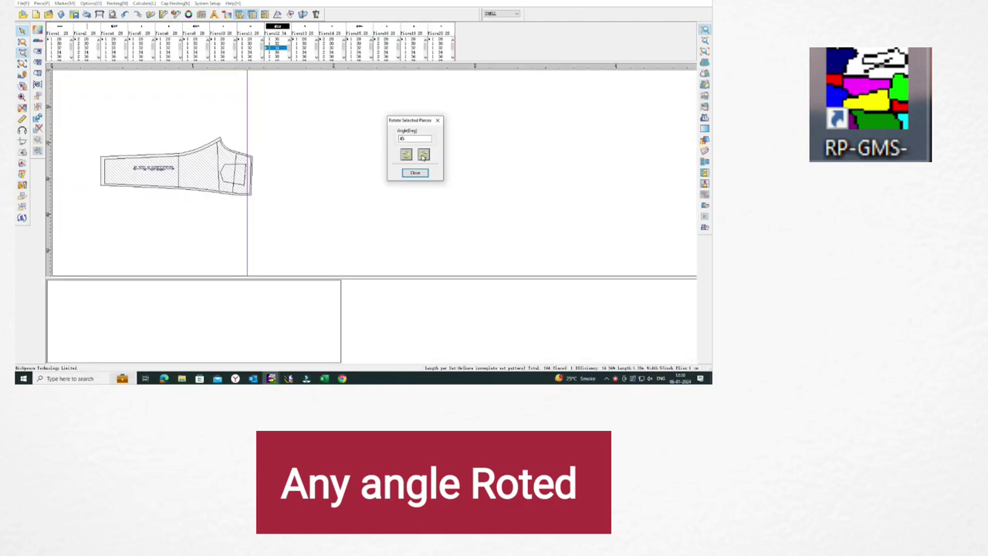
Step: Rotate the sleeve piece in 45° increments until it lies horizontally
click(423, 155)
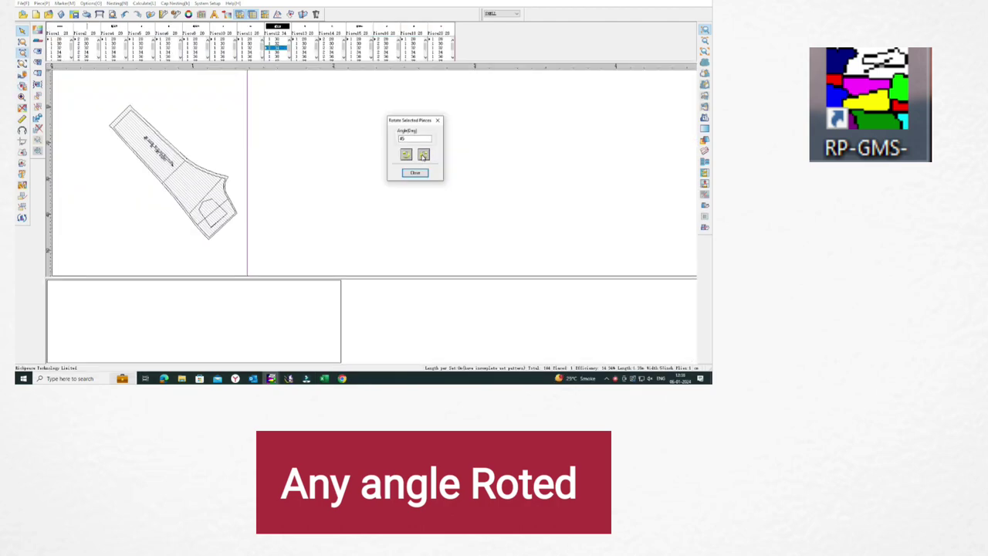
click(423, 155)
click(423, 155)
click(424, 155)
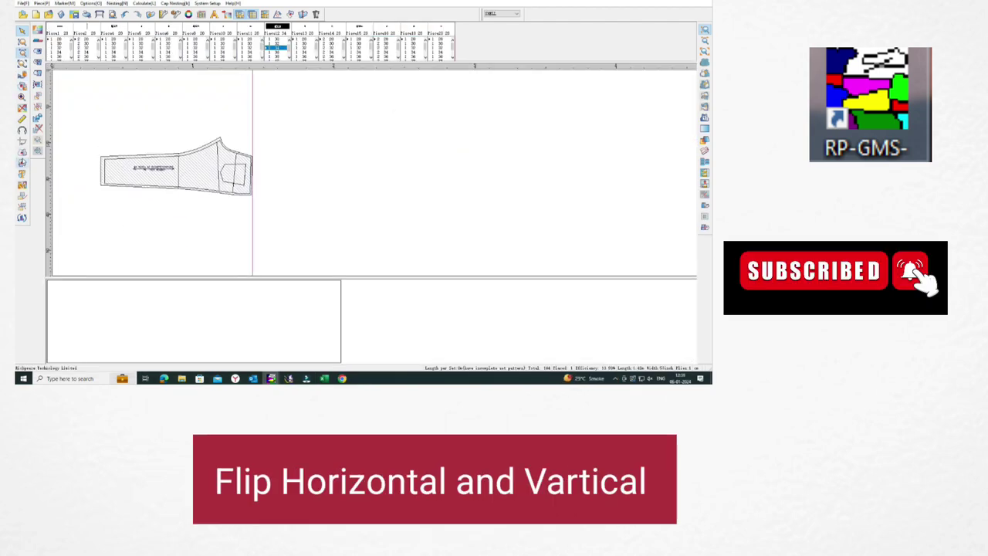
Step: Flip the sleeve piece horizontally
click(23, 155)
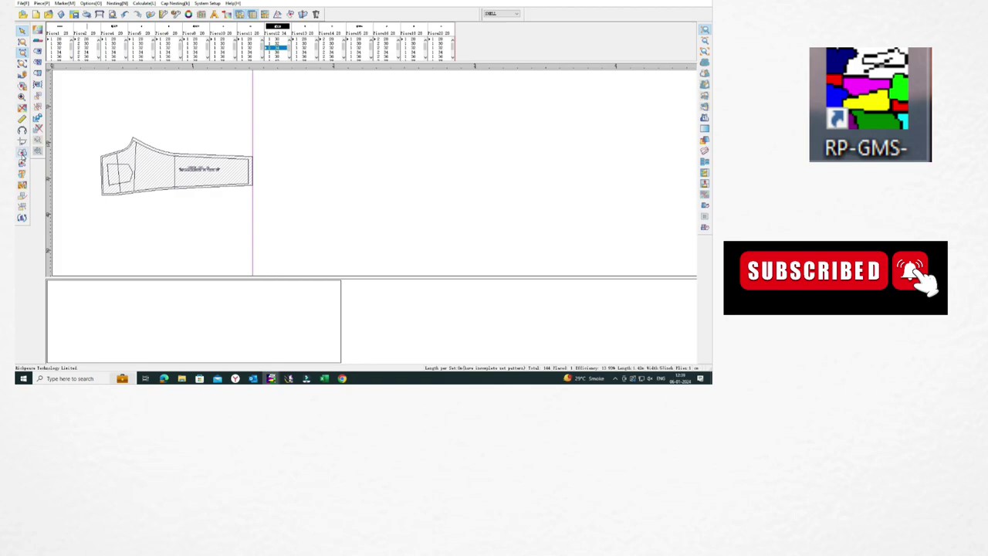
click(22, 155)
click(22, 155)
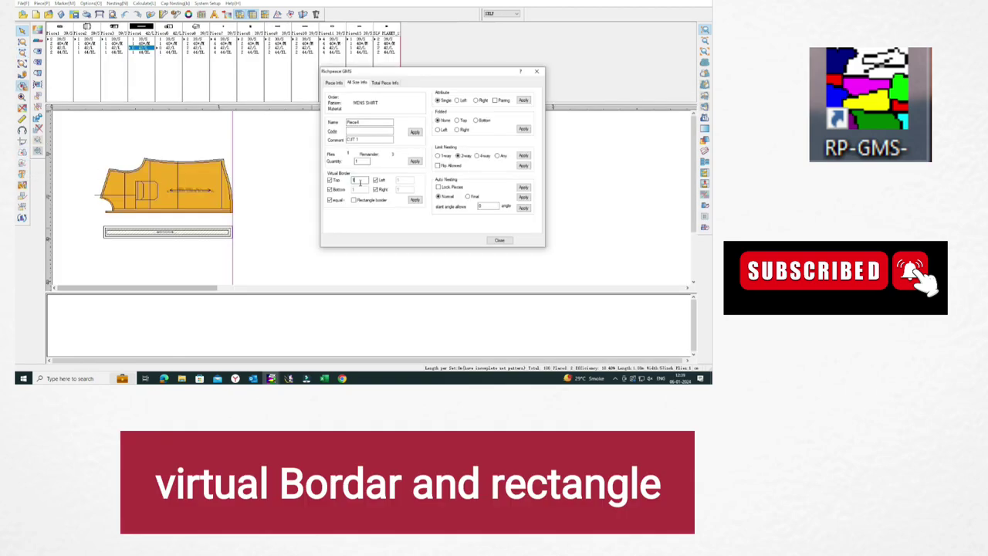
Step: Give the body piece a rectangular virtual border
click(415, 199)
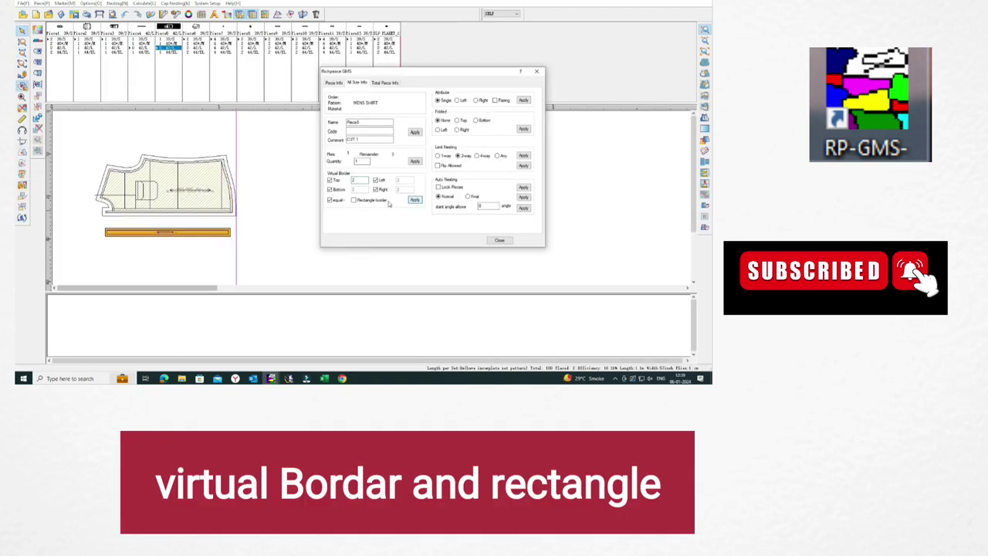
click(354, 200)
click(414, 200)
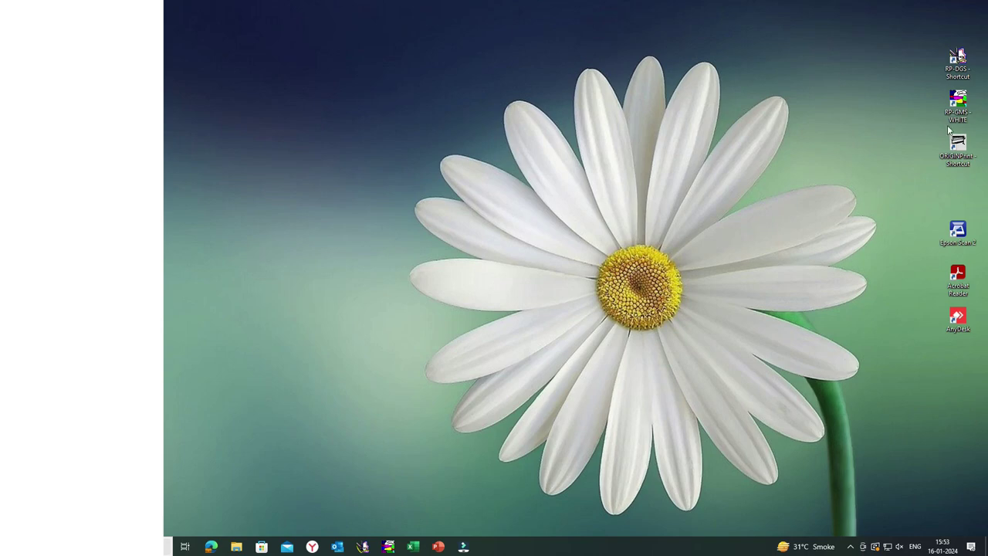
Step: Start Richpeace GMS from the RP-GMS-WHITE desktop shortcut
double_click(960, 102)
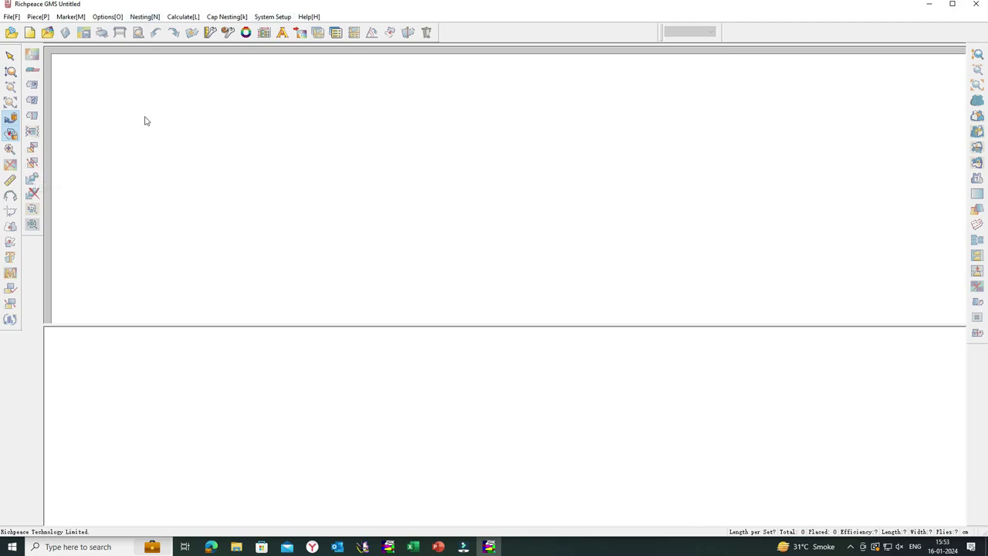
Step: Create a new marker with width 56 and length 20 m
click(11, 18)
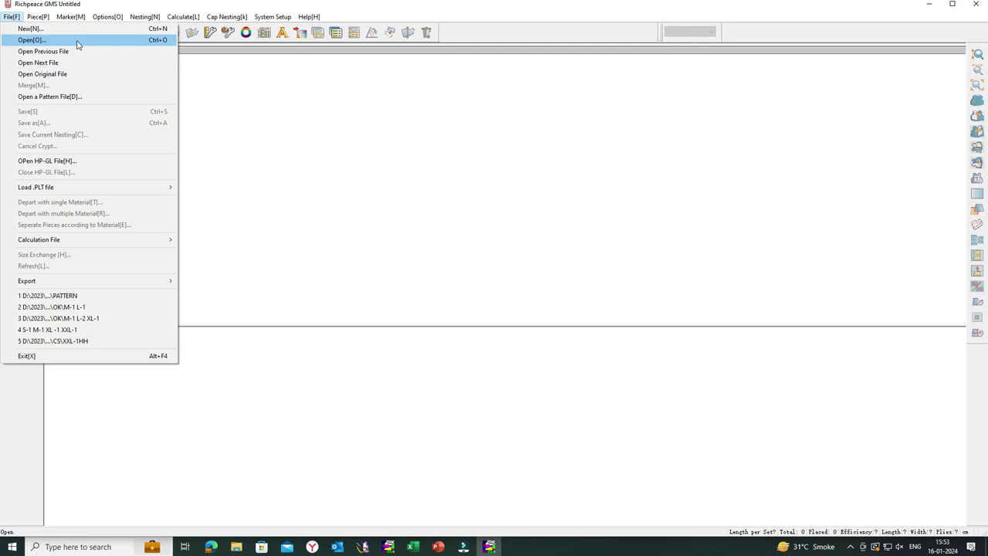
click(75, 30)
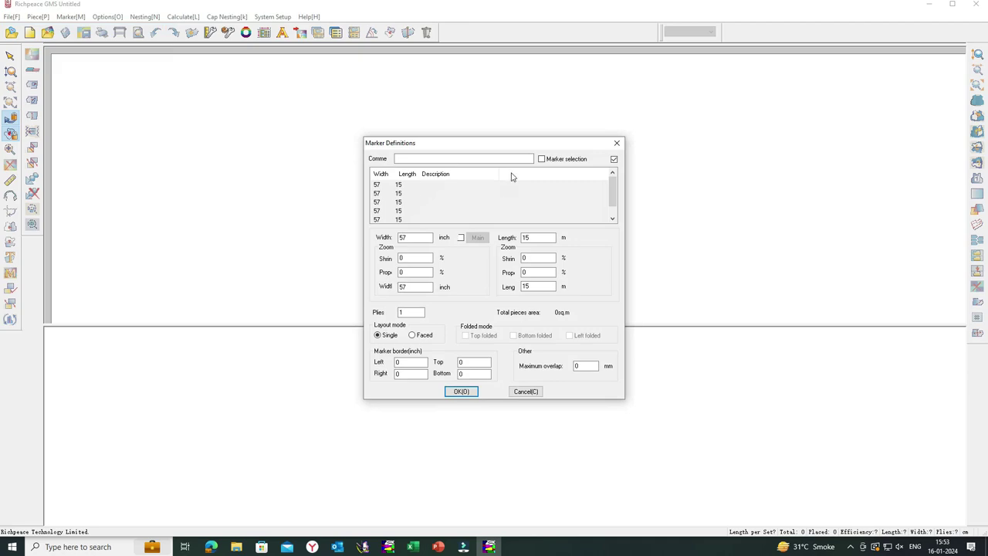
drag(476, 142, 442, 102)
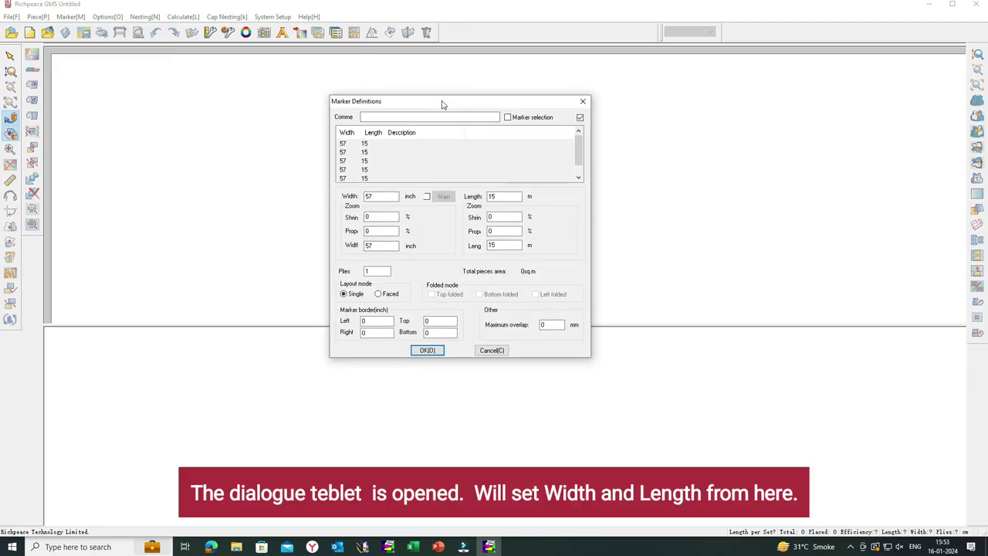
drag(443, 103, 459, 93)
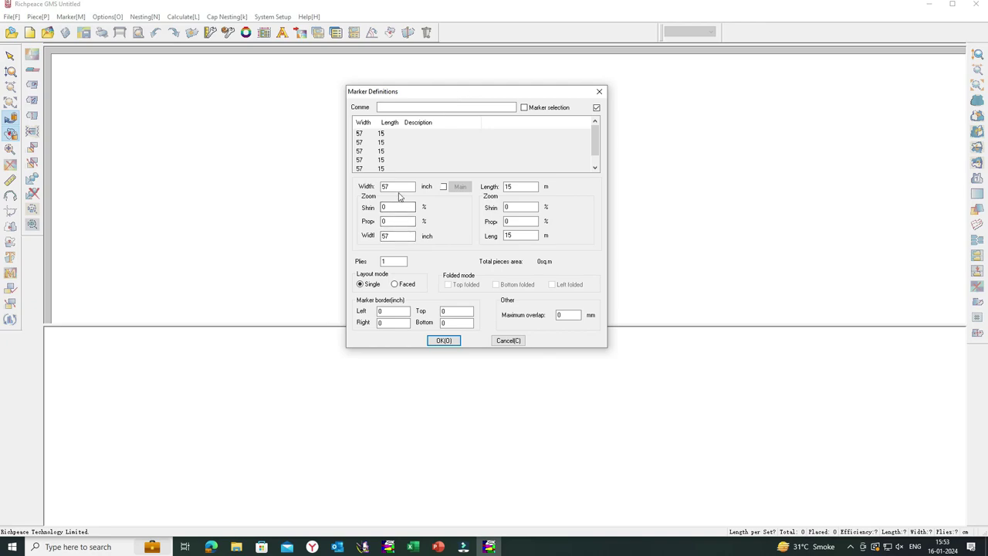
click(395, 189)
text(6)
click(518, 188)
key(BackSpace)
text(20)
Step: Set left, right, top and bottom borders to 0.5 inch and confirm the marker
click(396, 309)
text(.5)
click(391, 322)
key(BackSpace)
text(.5)
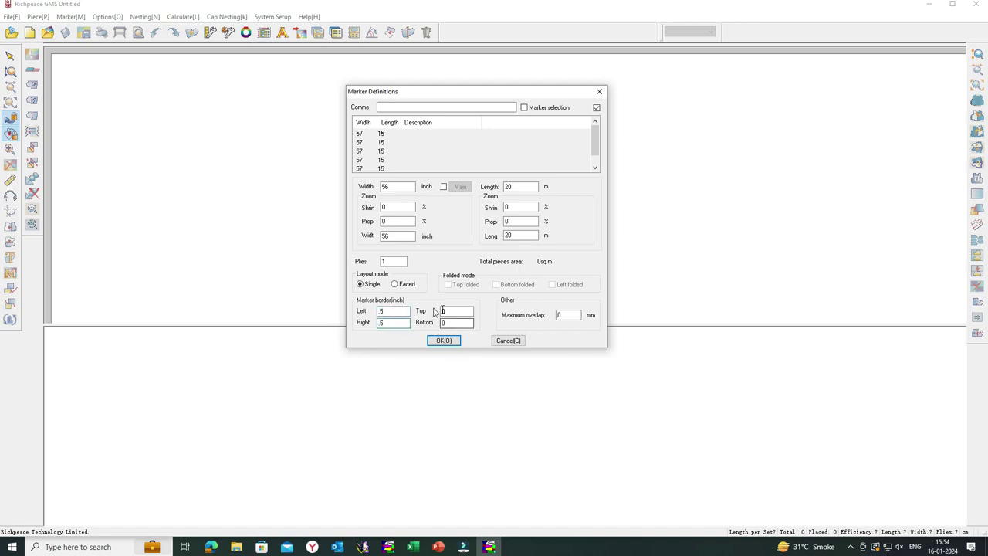
click(448, 310)
text(.5)
click(453, 324)
text(.5)
click(445, 342)
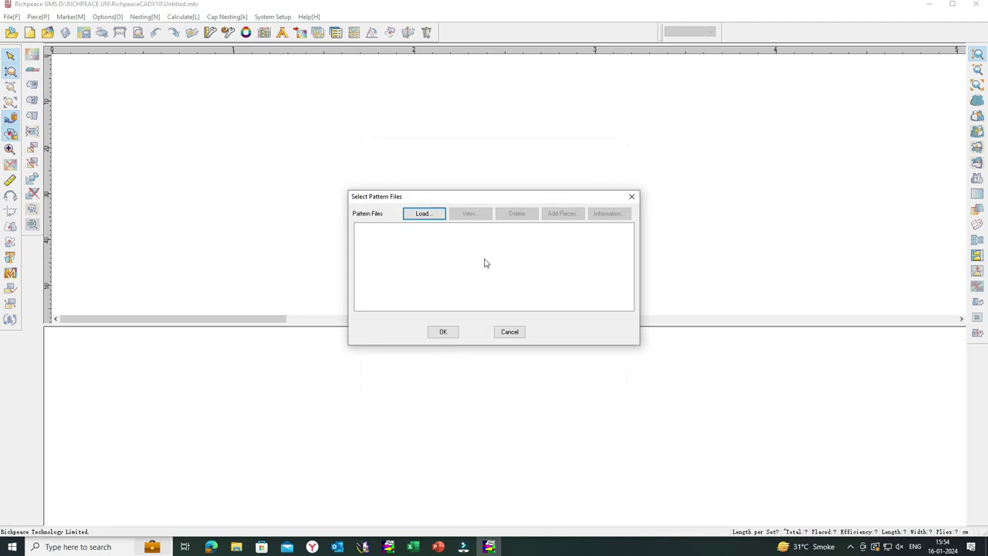
Step: Browse to D:\2023\DEVLOP NEW PATTERN and open the DUBBAL POKET SHIRT pattern
mouse_move(521, 193)
mouse_down()
mouse_move(546, 131)
mouse_move(596, 127)
mouse_up()
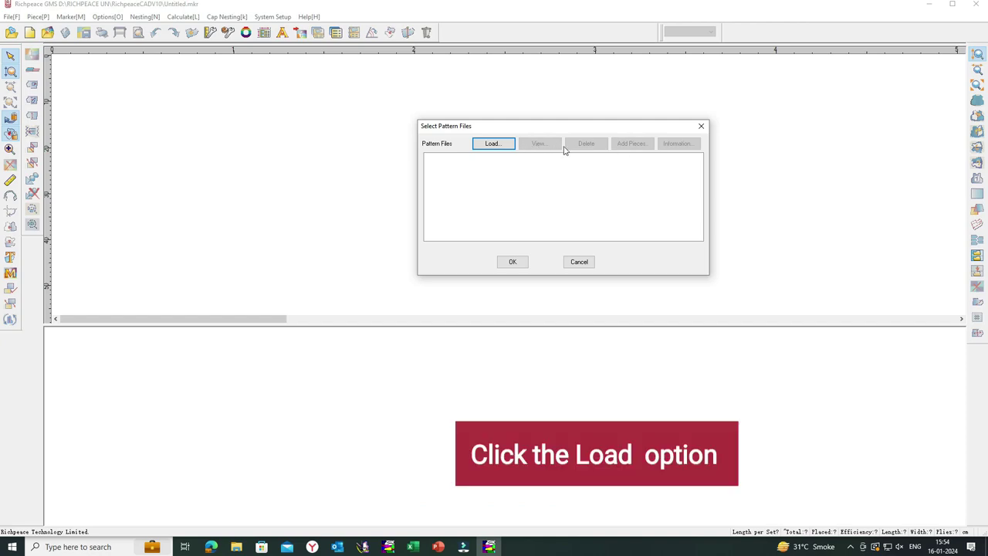
click(494, 143)
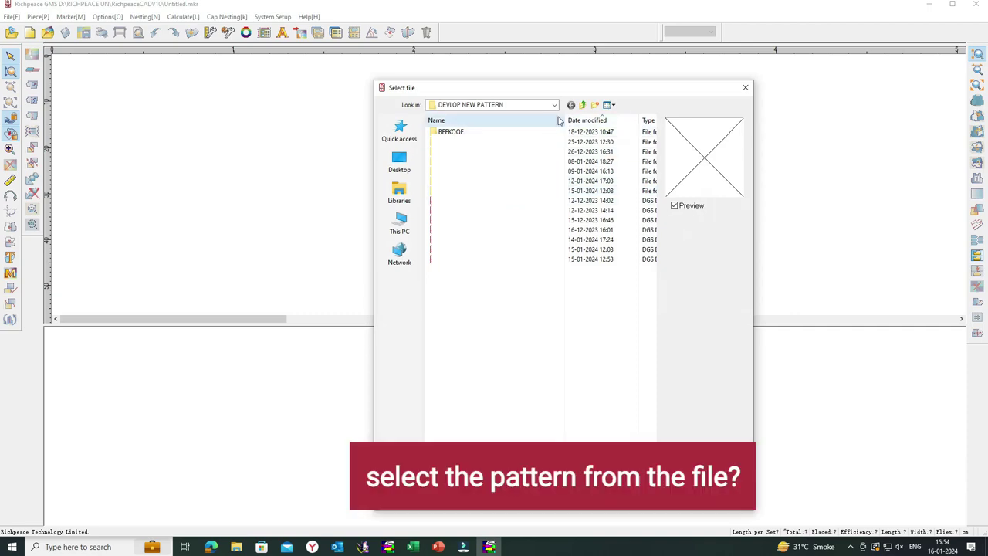
click(554, 105)
scroll(494, 116, up, 3)
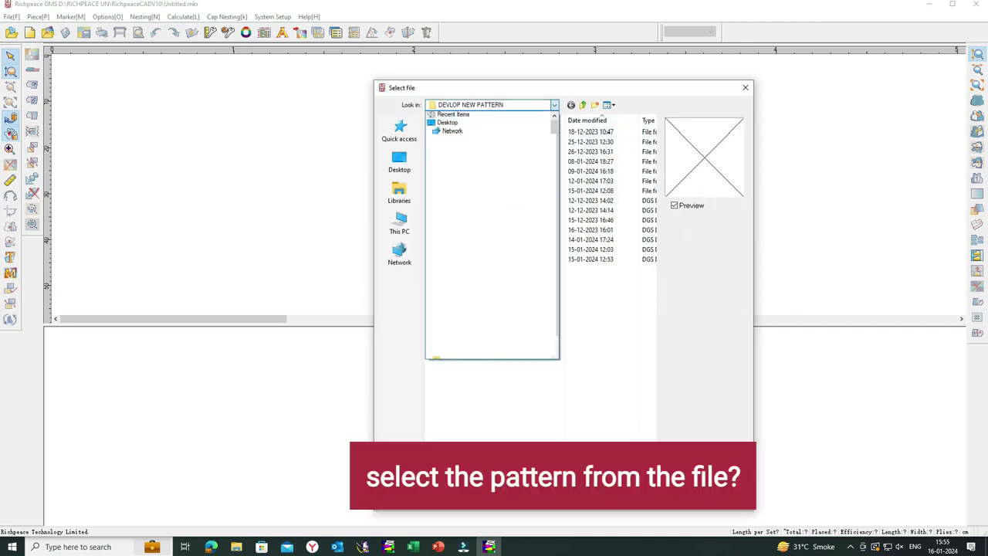
click(494, 115)
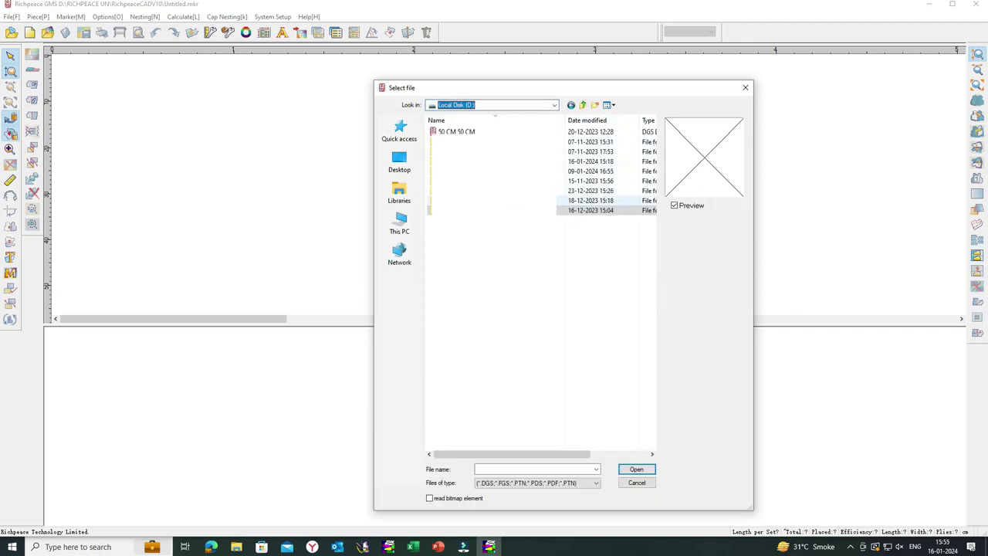
double_click(591, 210)
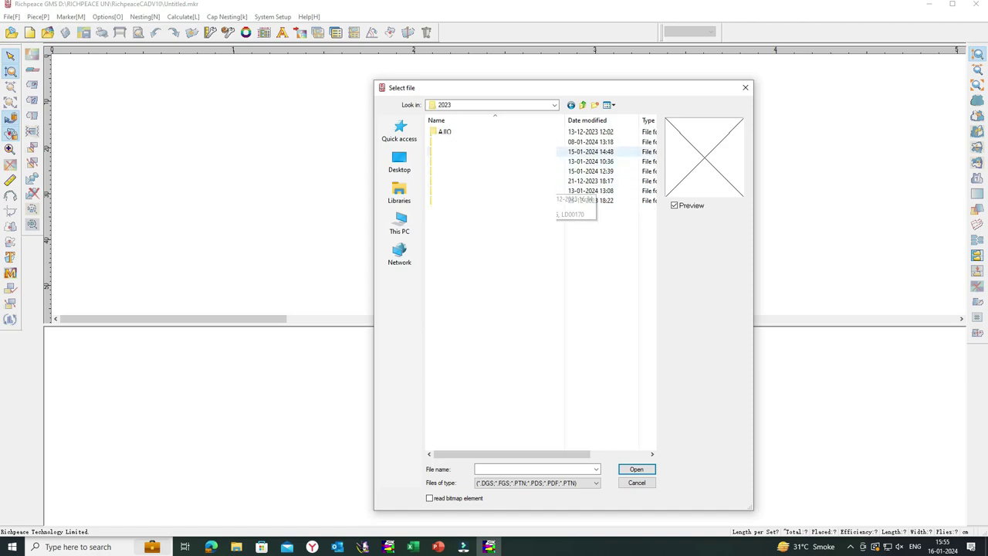
double_click(591, 170)
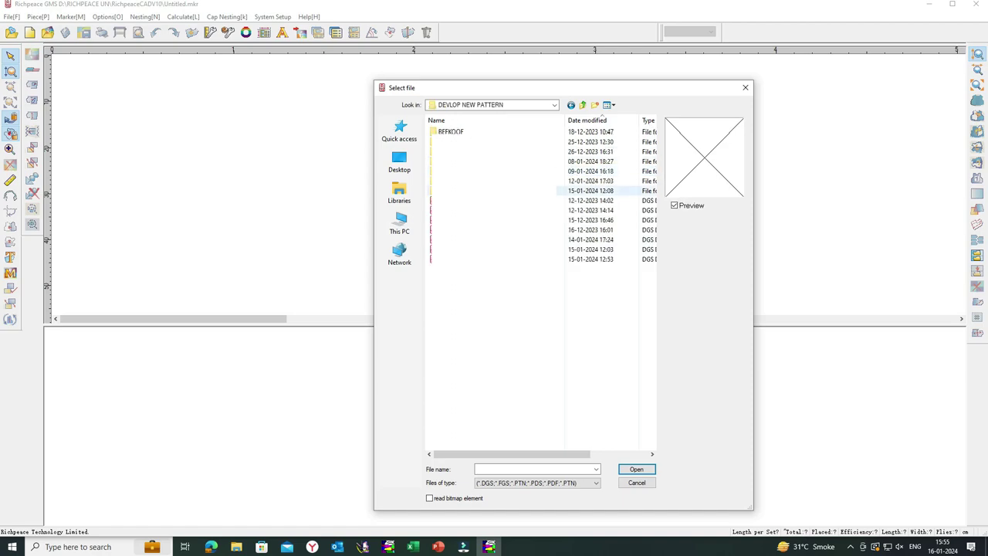
double_click(466, 239)
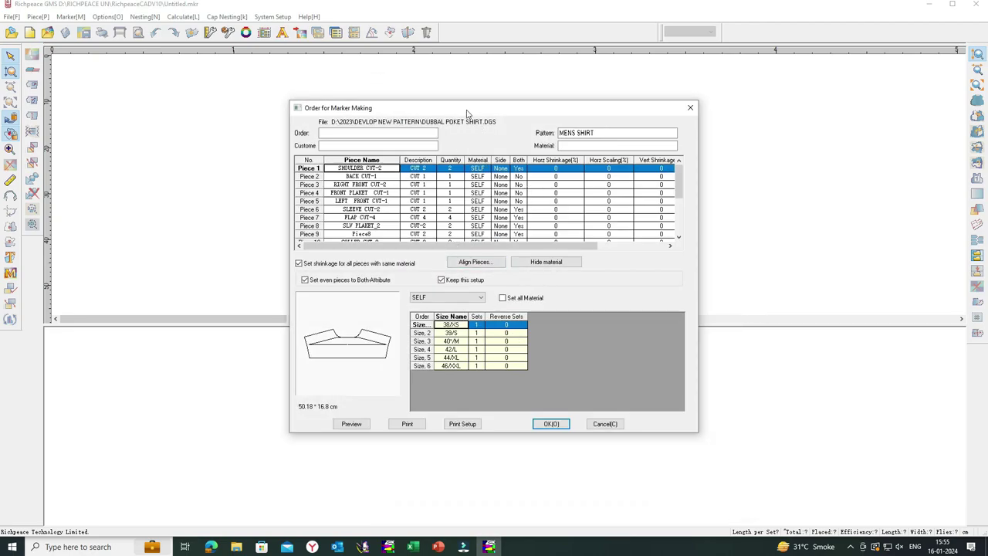
Step: Prefix the order's pattern name with STYLE, making it STYLE MENS SHIRT
drag(471, 112, 413, 92)
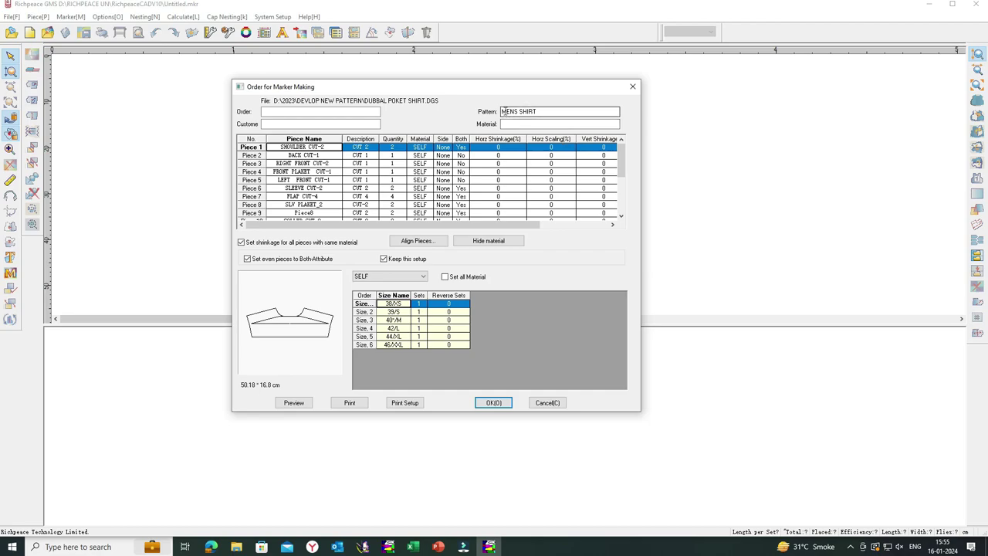
click(504, 111)
text(S)
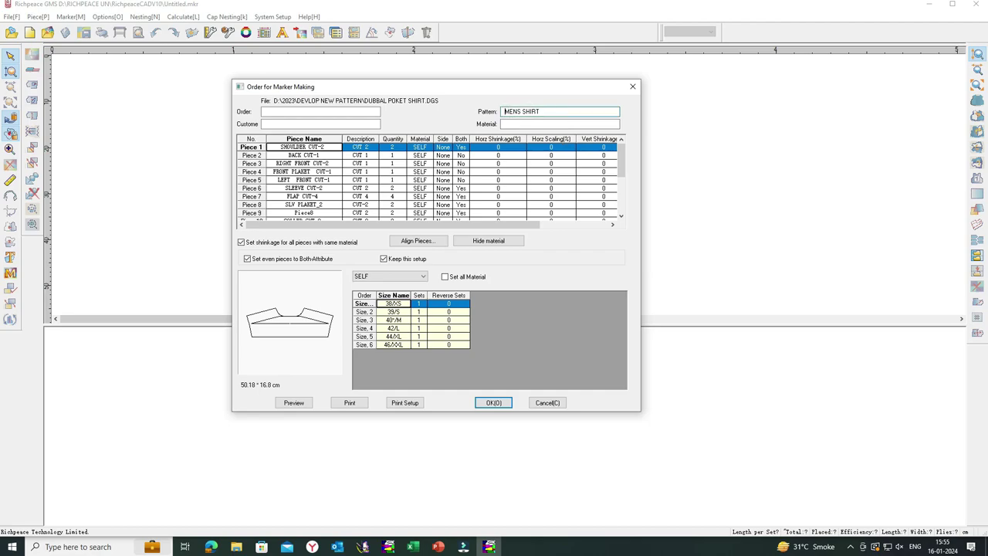
text(TYLE)
Step: Preview Pieces 1 through 9 in the order table
drag(257, 173, 260, 202)
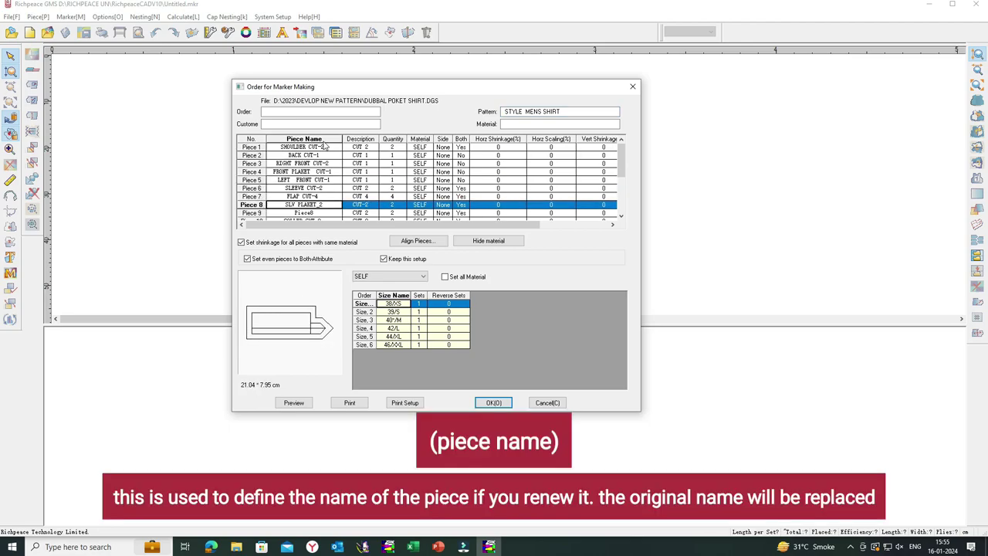
click(324, 149)
click(322, 156)
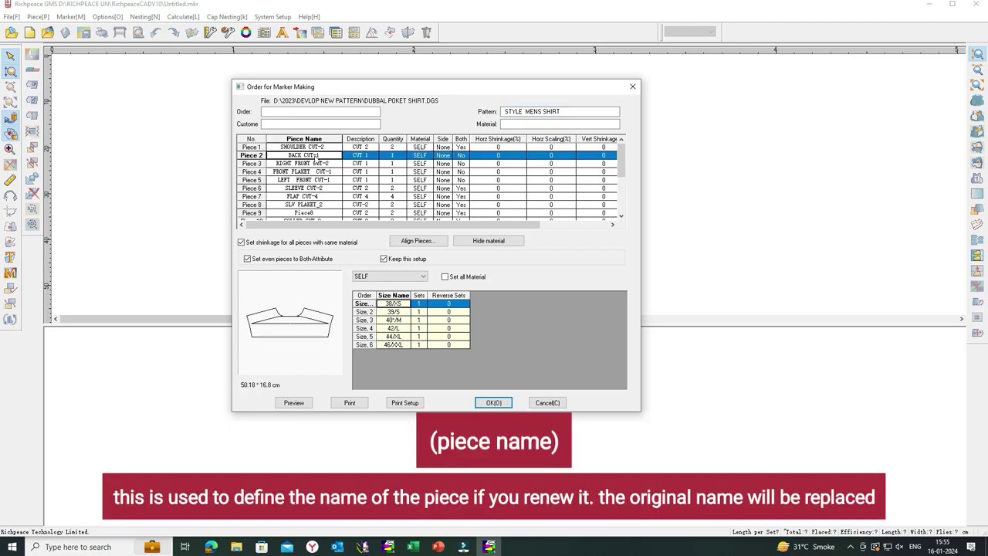
click(320, 164)
click(320, 171)
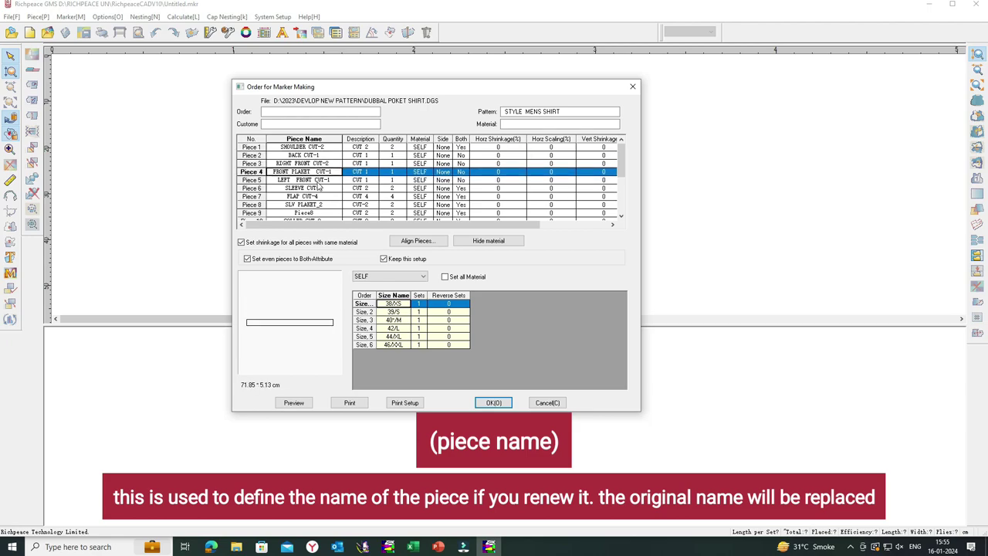
click(319, 180)
click(313, 189)
click(316, 196)
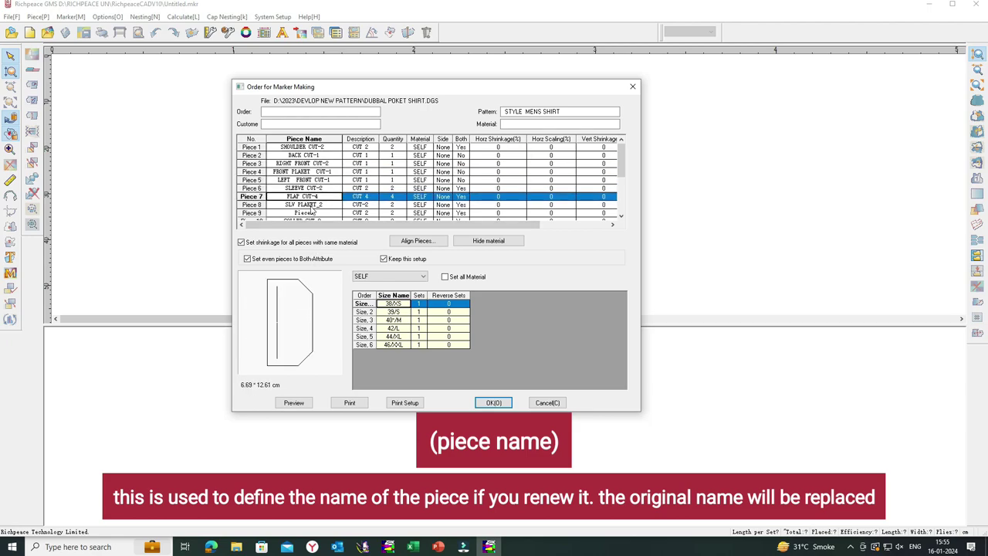
click(319, 205)
scroll(321, 205, down, 1)
click(312, 190)
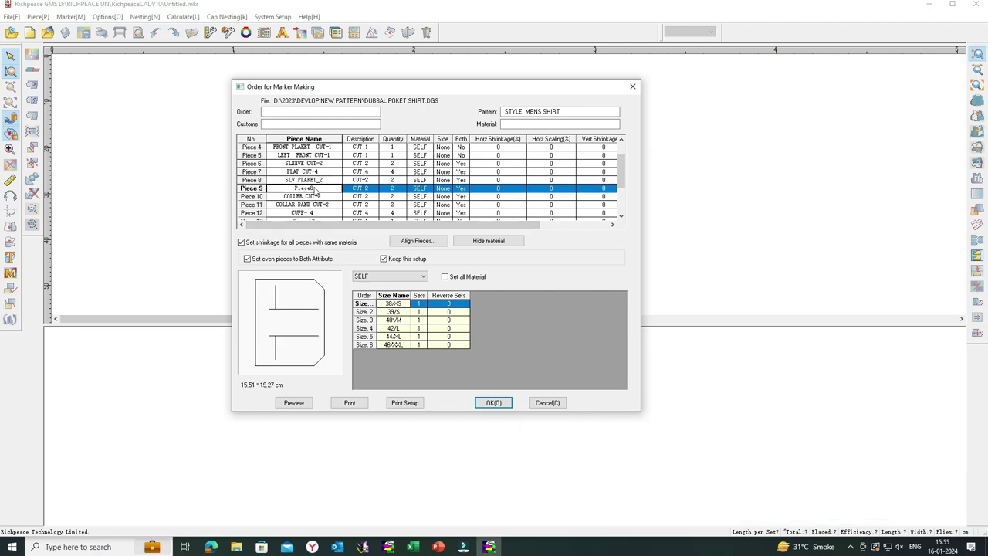
Step: Rename Piece 9's description to POKET CUT-2
click(315, 190)
text(POKET CUT-)
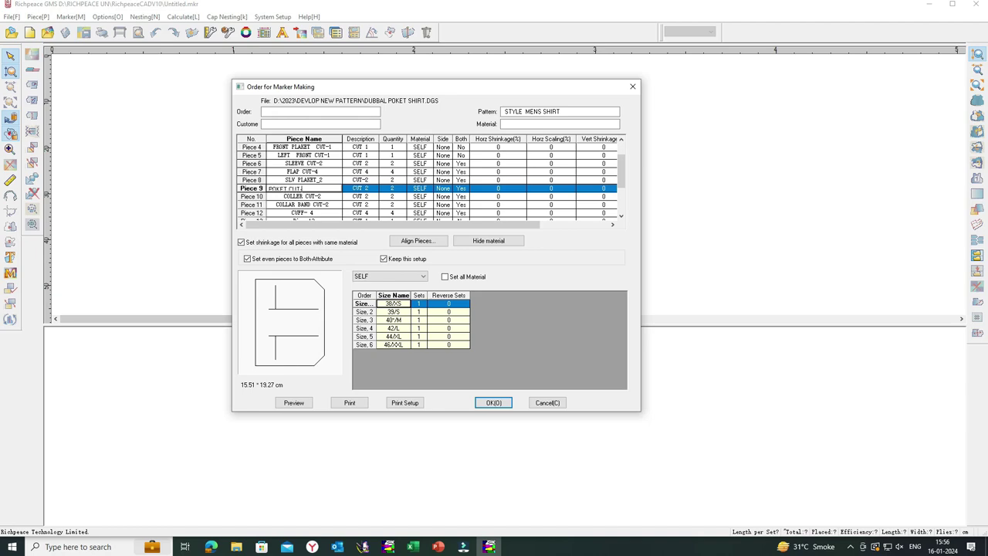
text(2)
click(308, 174)
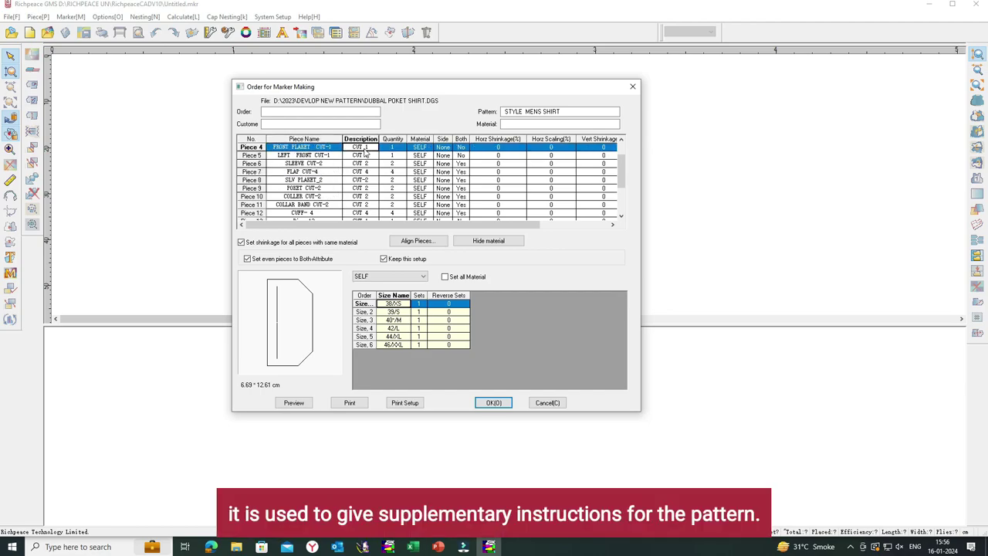
Step: Preview the COLLER, SLEEVE, POKET, LEFT FRONT and SHOULDER pieces
click(363, 196)
click(367, 165)
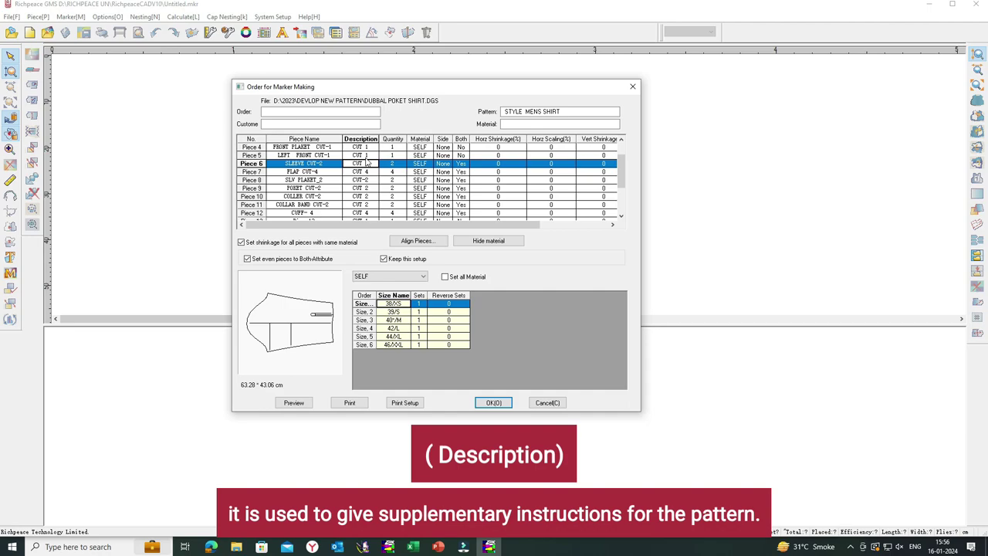
click(368, 187)
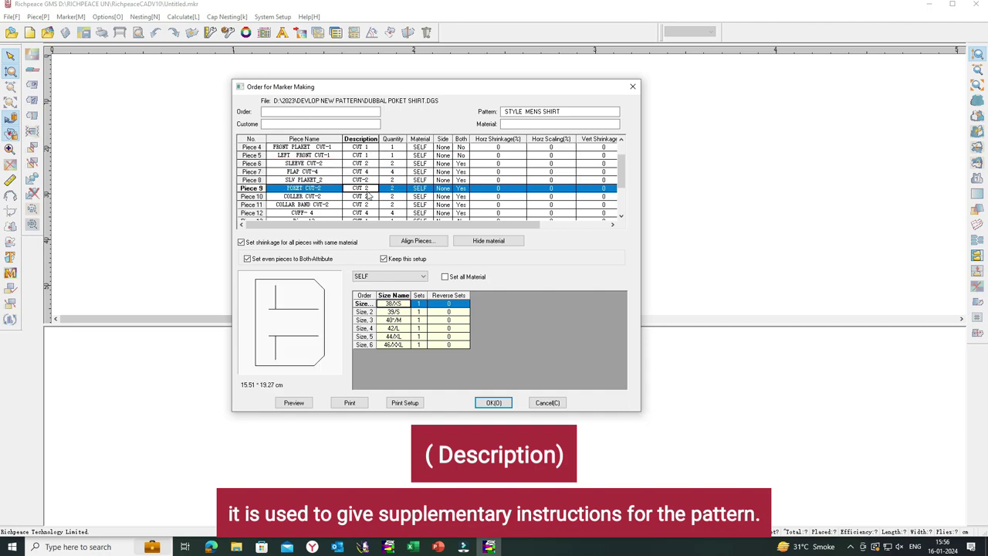
click(369, 156)
scroll(369, 155, up, 1)
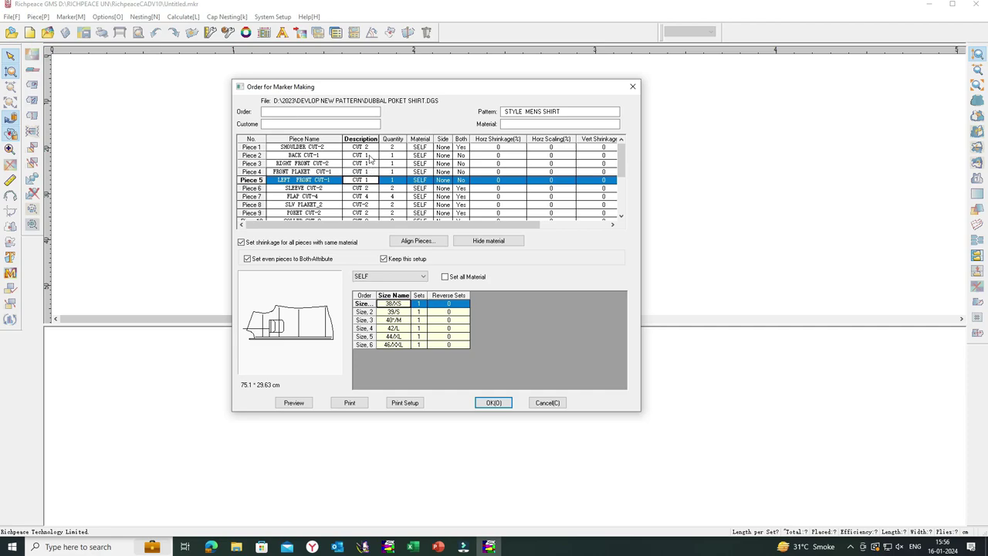
click(371, 148)
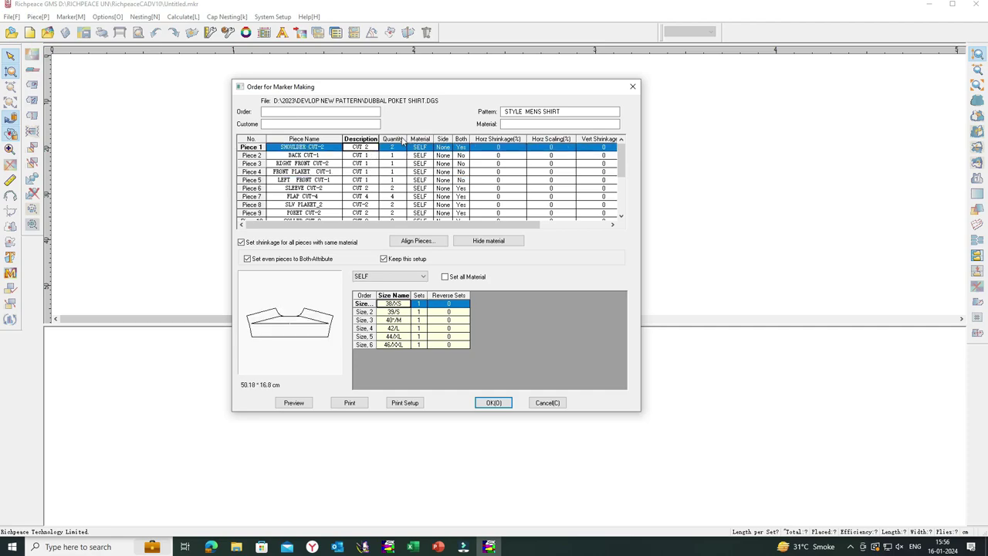
click(402, 140)
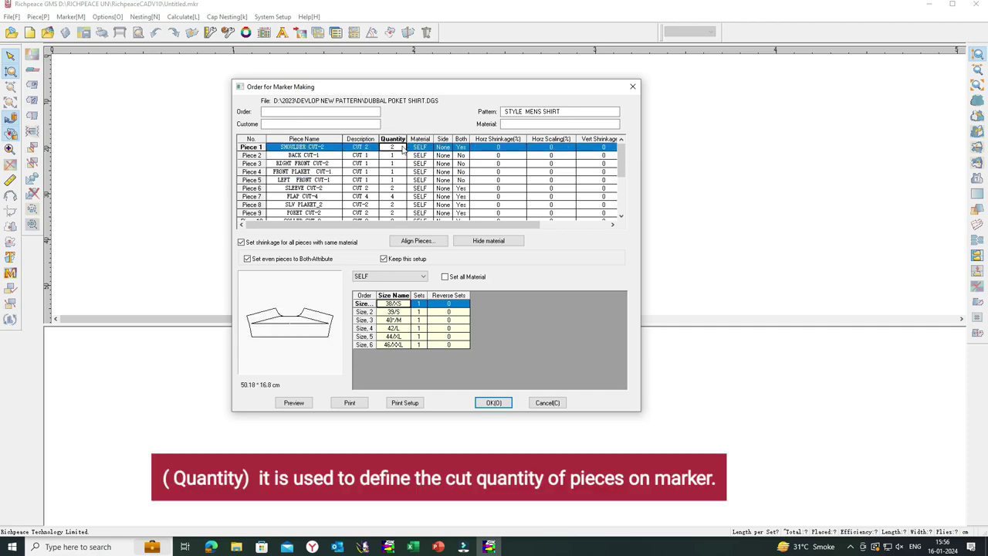
click(399, 151)
text(1)
key(BackSpace)
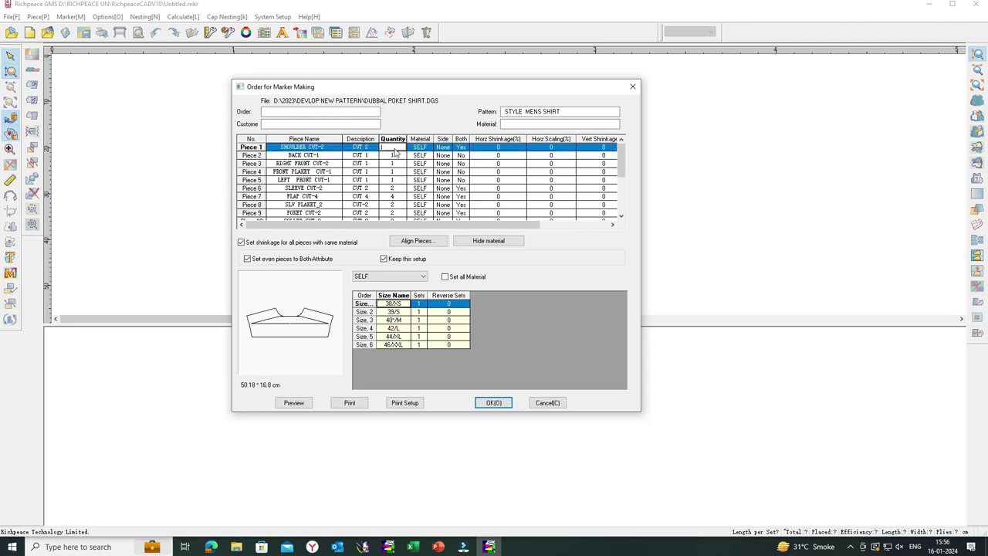
text(2)
click(411, 182)
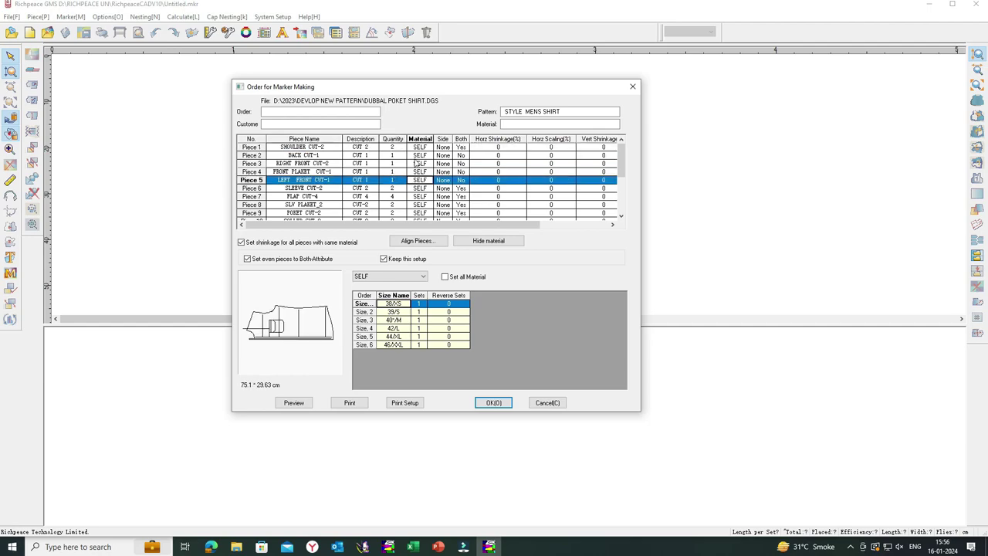
click(420, 148)
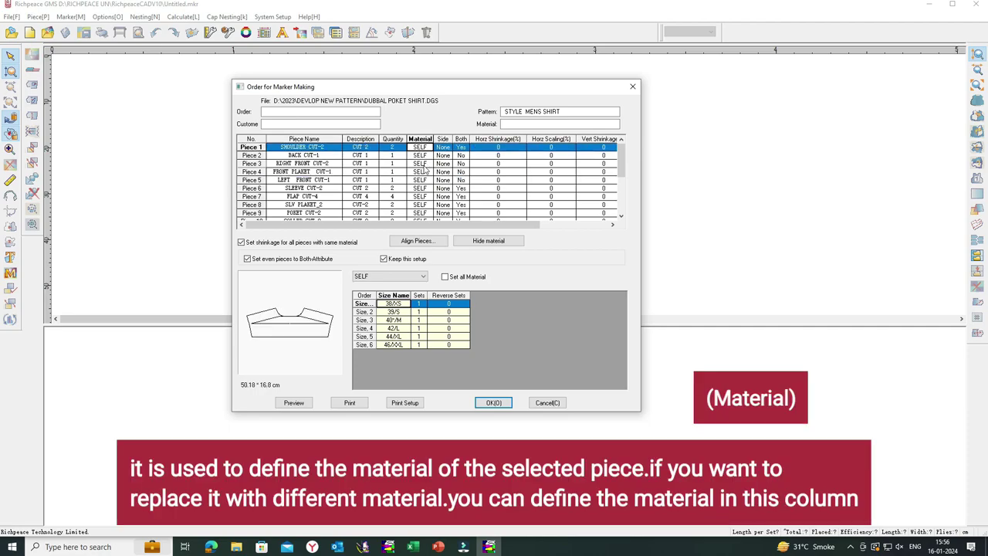
scroll(423, 169, down, 1)
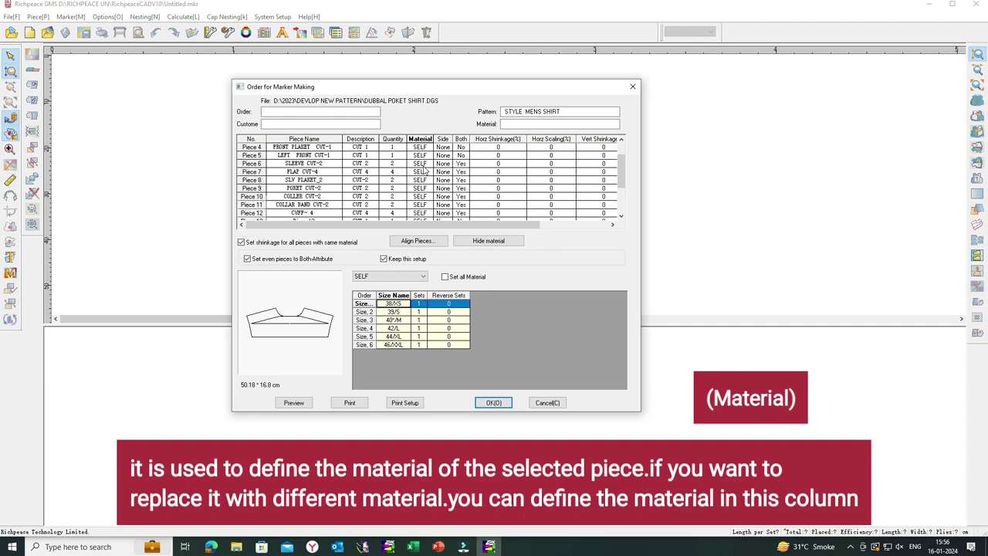
scroll(423, 169, down, 2)
scroll(423, 169, down, 1)
click(425, 181)
click(424, 173)
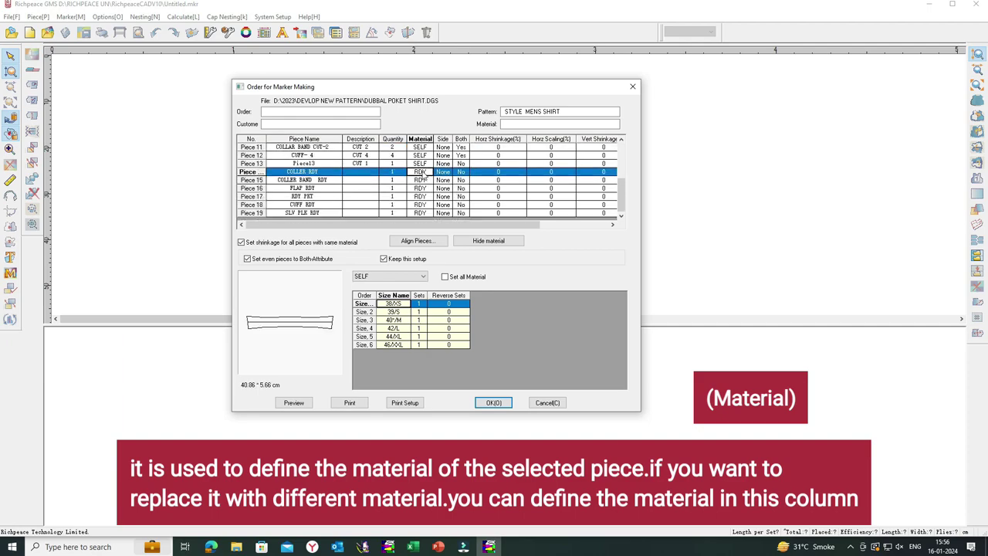
click(424, 180)
click(424, 203)
scroll(424, 199, up, 1)
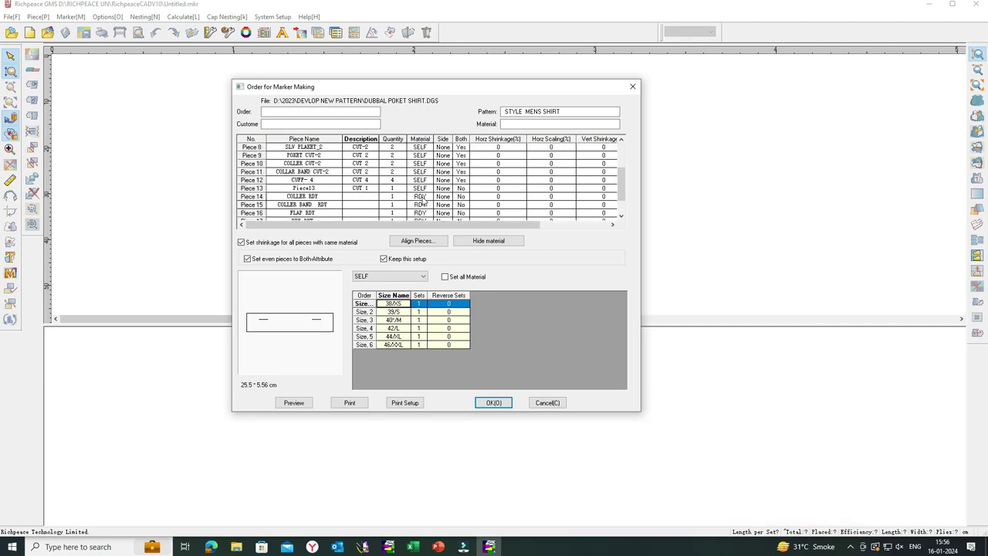
scroll(424, 199, up, 3)
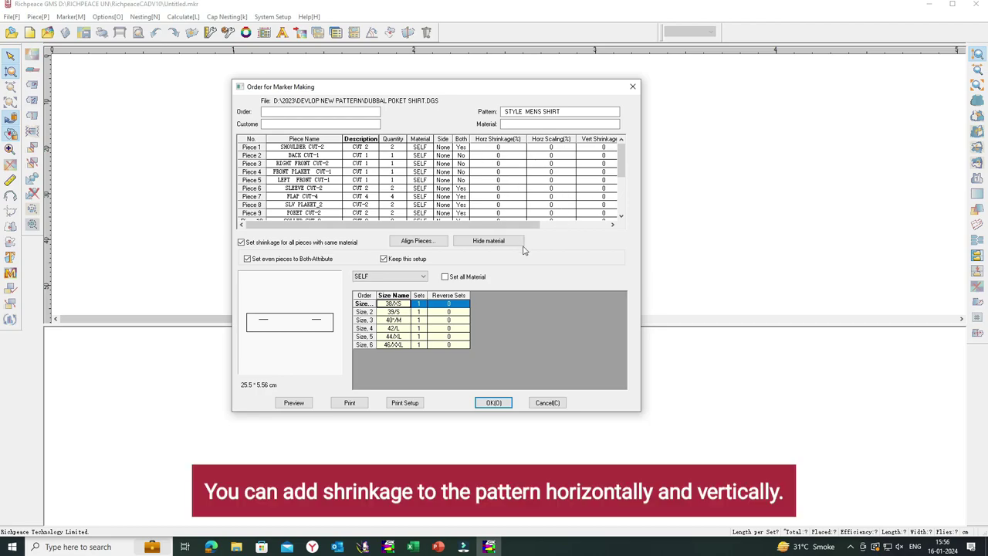
Step: Enter 2 for horizontal and vertical shrinkage on the shoulder piece's rows
drag(498, 226, 489, 228)
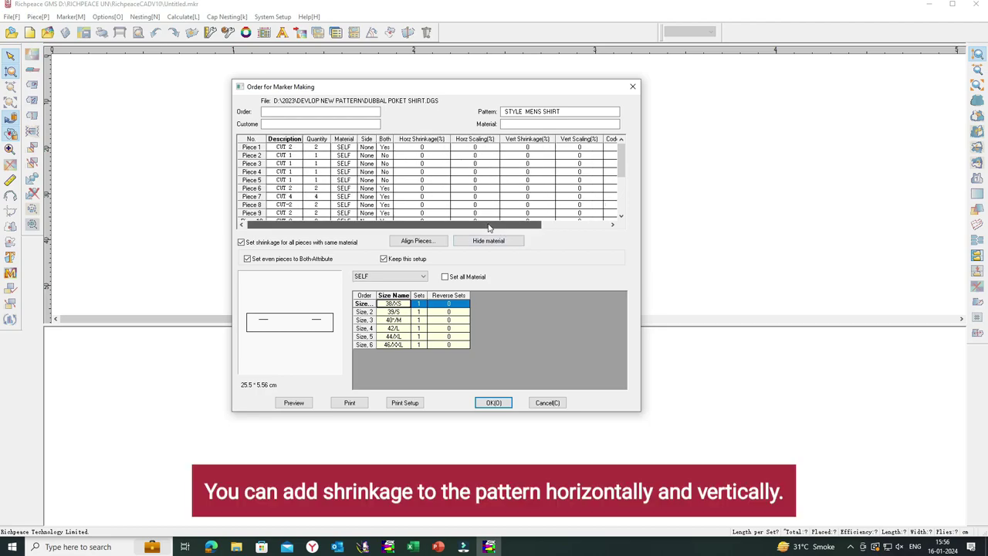
click(433, 150)
text(2)
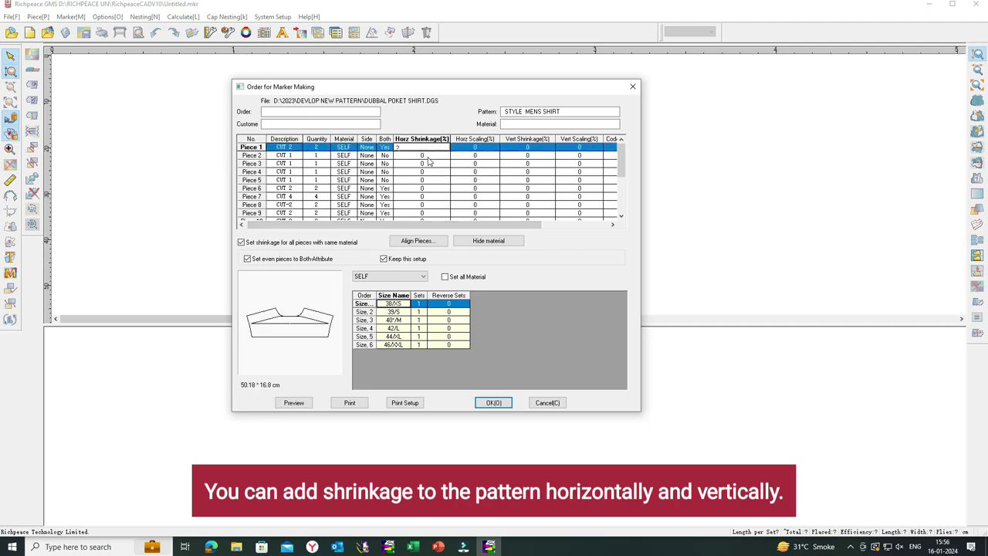
key(Return)
click(527, 147)
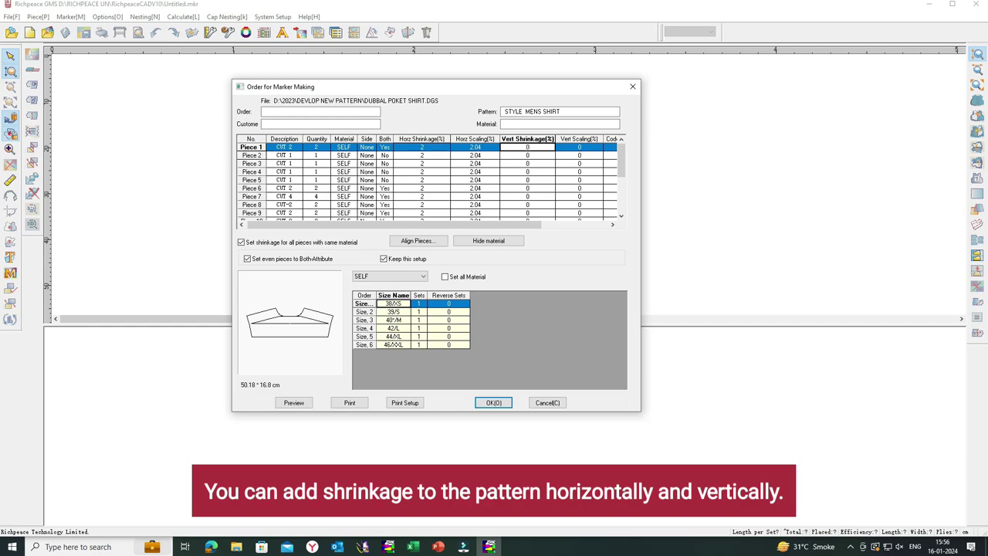
text(2)
key(Return)
Step: Enter 2 for horizontal and vertical shrinkage on the COLLER RDY pieces
scroll(483, 189, down, 2)
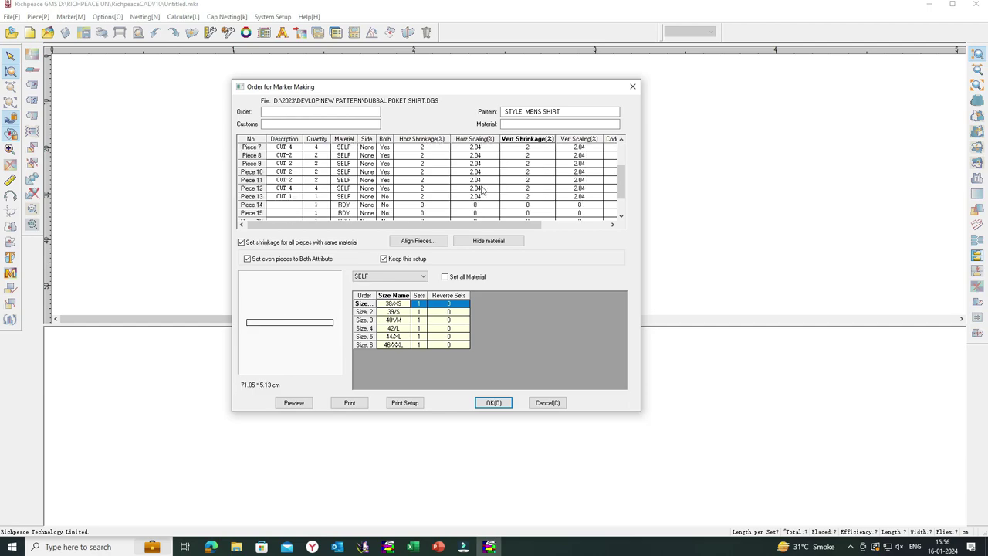
scroll(444, 200, down, 1)
click(426, 182)
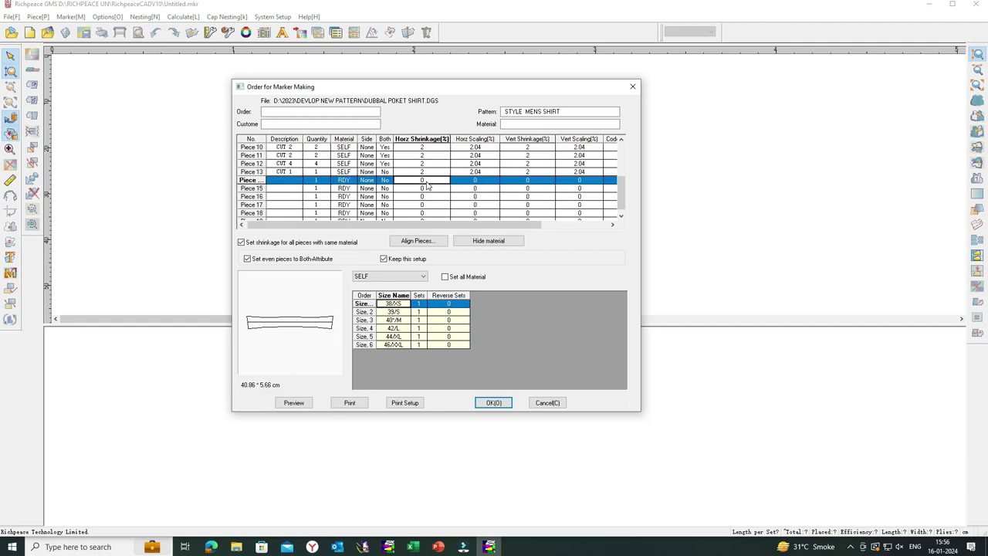
text(2)
key(Return)
click(535, 182)
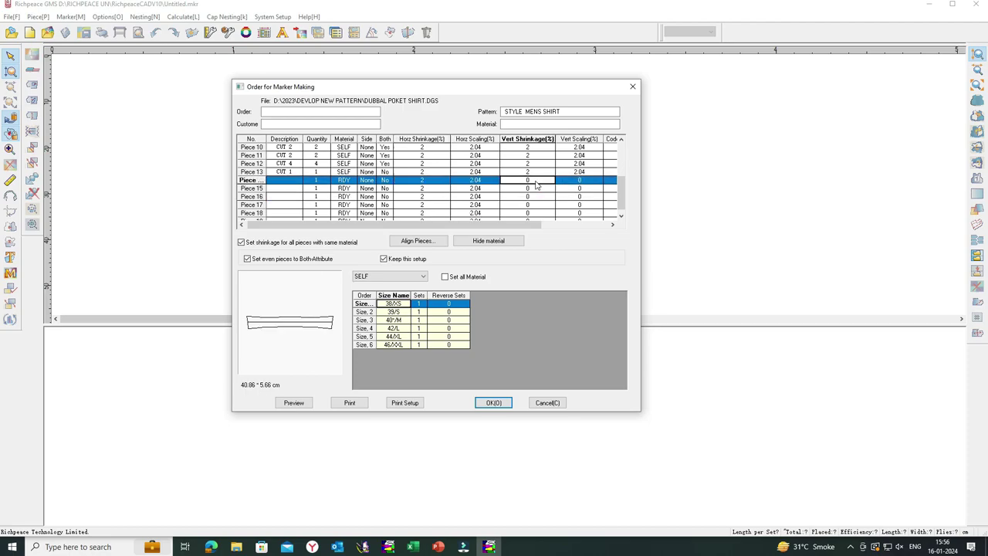
text(2)
key(Return)
drag(497, 224, 472, 225)
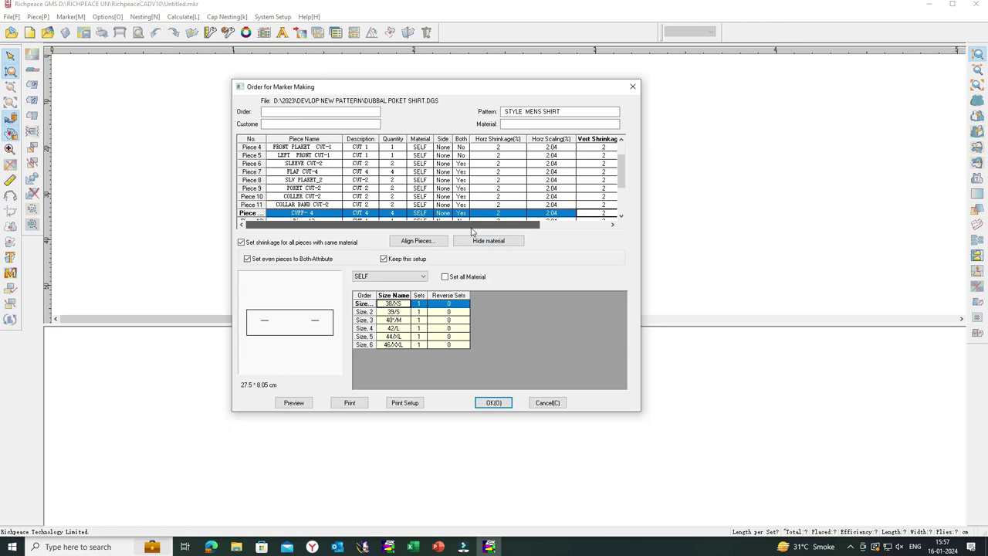
scroll(341, 195, up, 1)
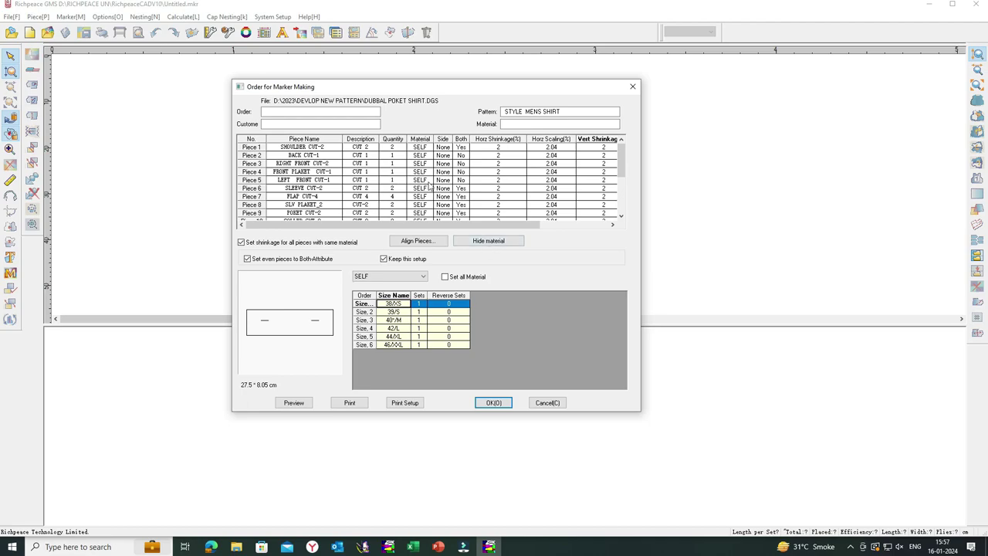
scroll(429, 183, down, 3)
scroll(430, 183, down, 3)
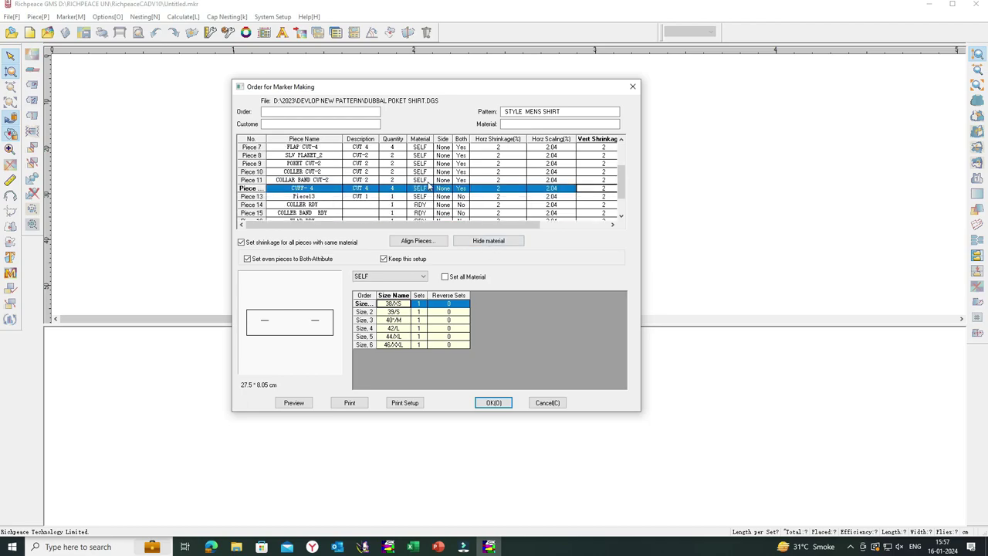
scroll(430, 183, down, 3)
scroll(429, 183, up, 3)
scroll(430, 183, up, 3)
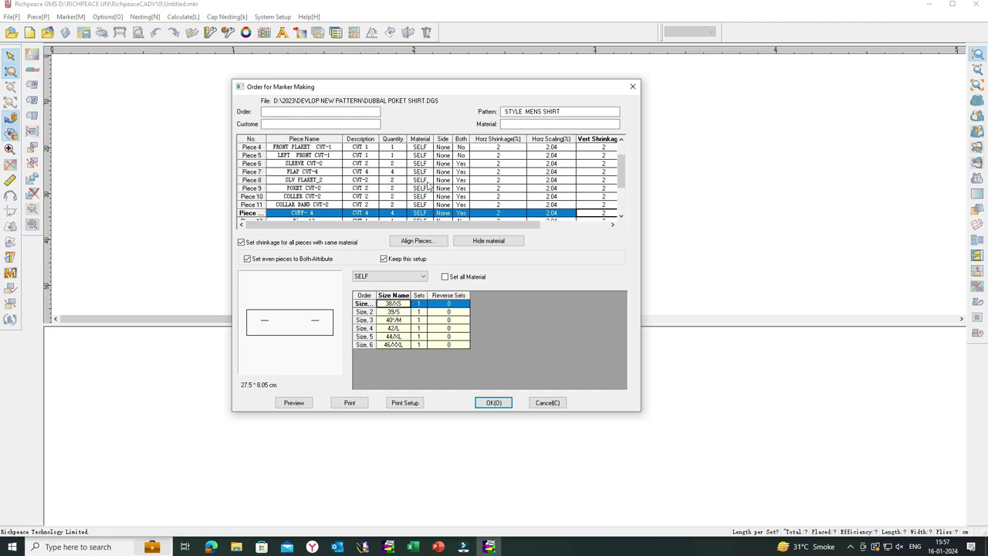
scroll(430, 183, up, 3)
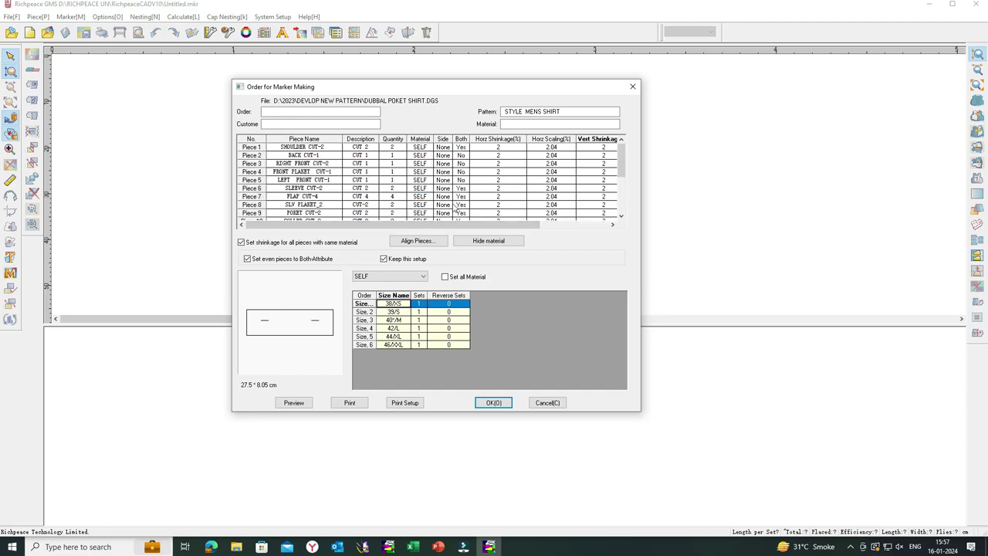
Step: Hide the pieces' material and step through the cut pieces from SHOULDER down to Piece13
click(494, 241)
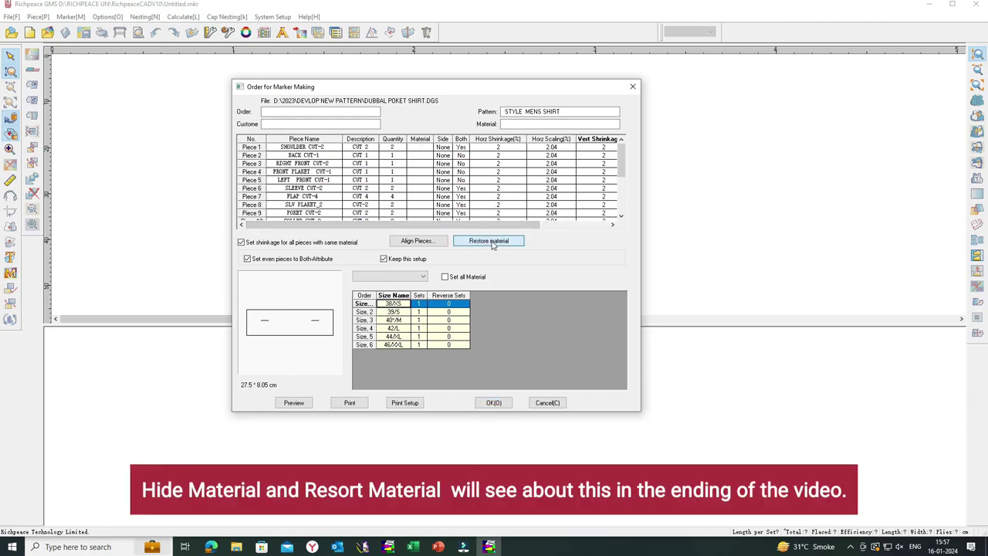
click(396, 152)
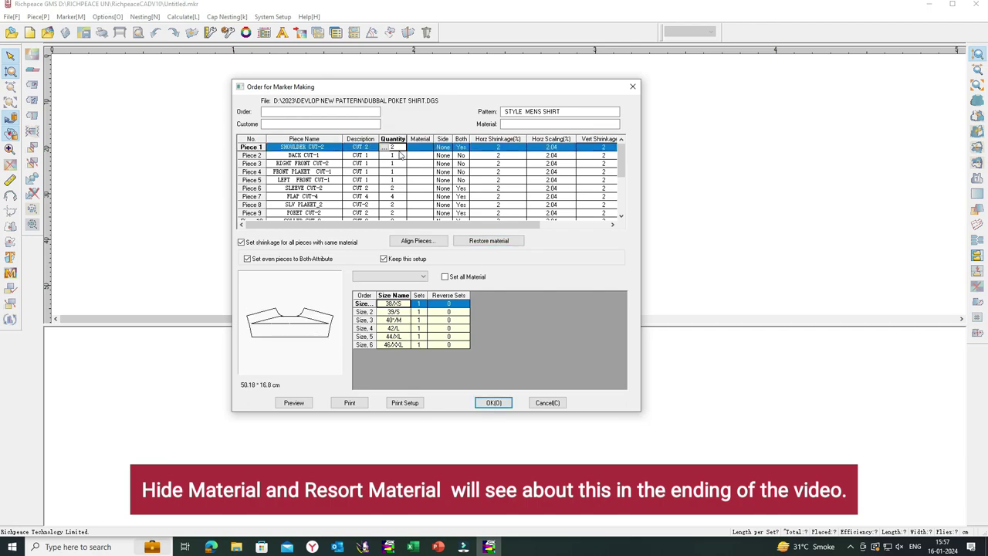
click(400, 157)
click(395, 166)
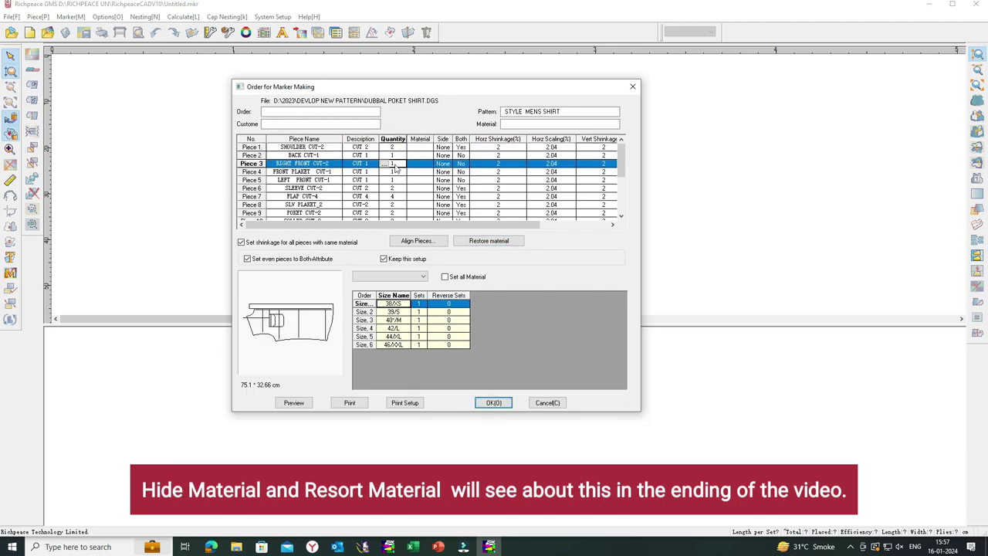
click(396, 171)
click(398, 180)
click(400, 189)
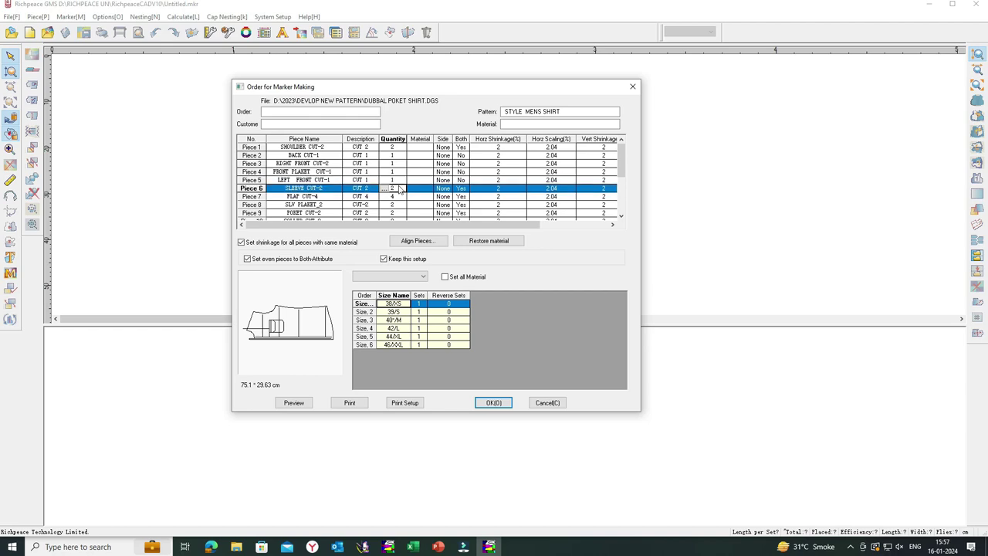
click(397, 196)
scroll(397, 199, down, 1)
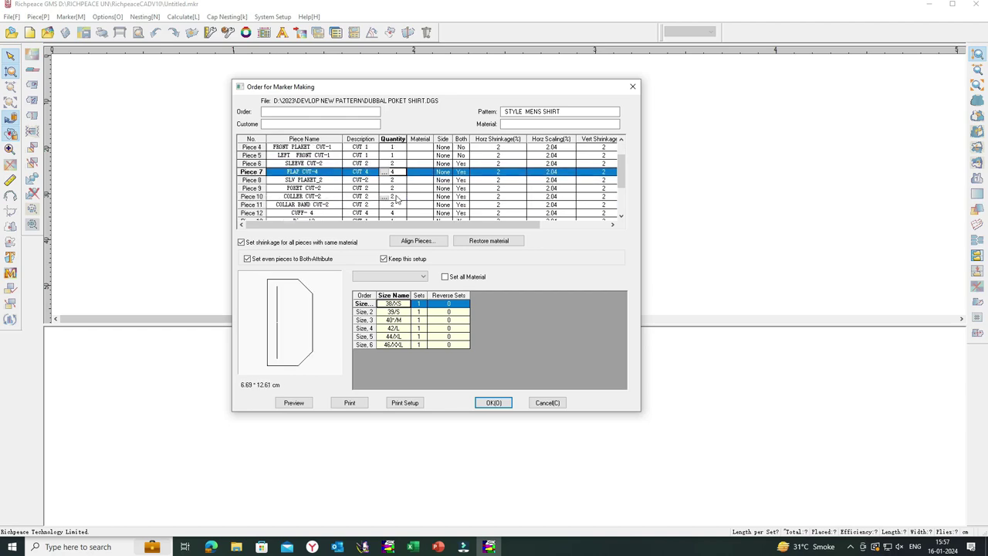
click(399, 182)
click(397, 190)
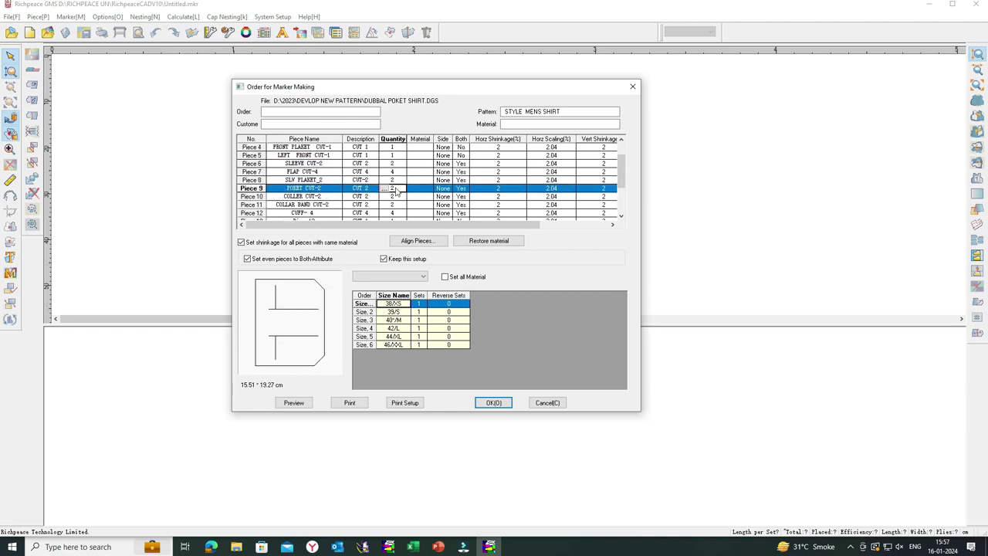
click(399, 198)
scroll(398, 199, down, 1)
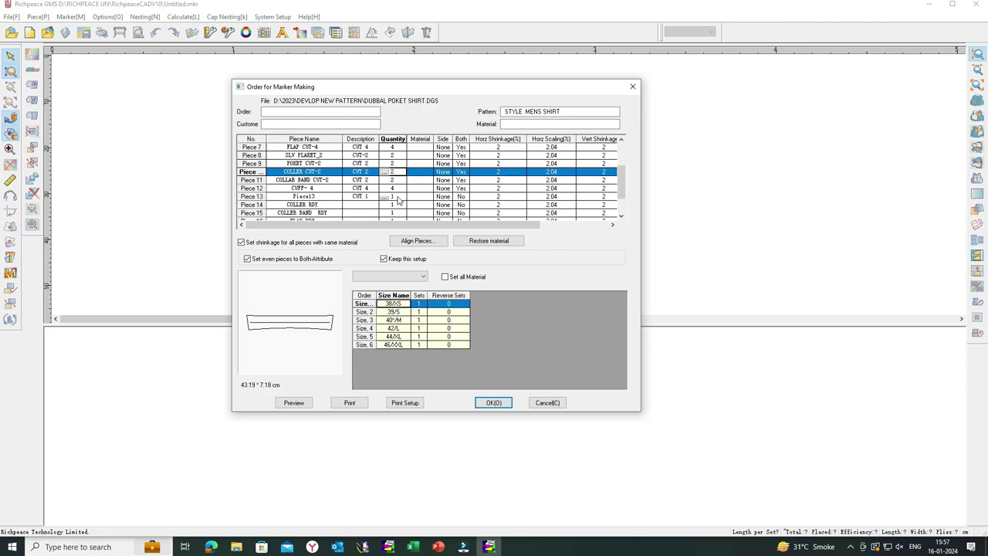
click(393, 183)
click(394, 189)
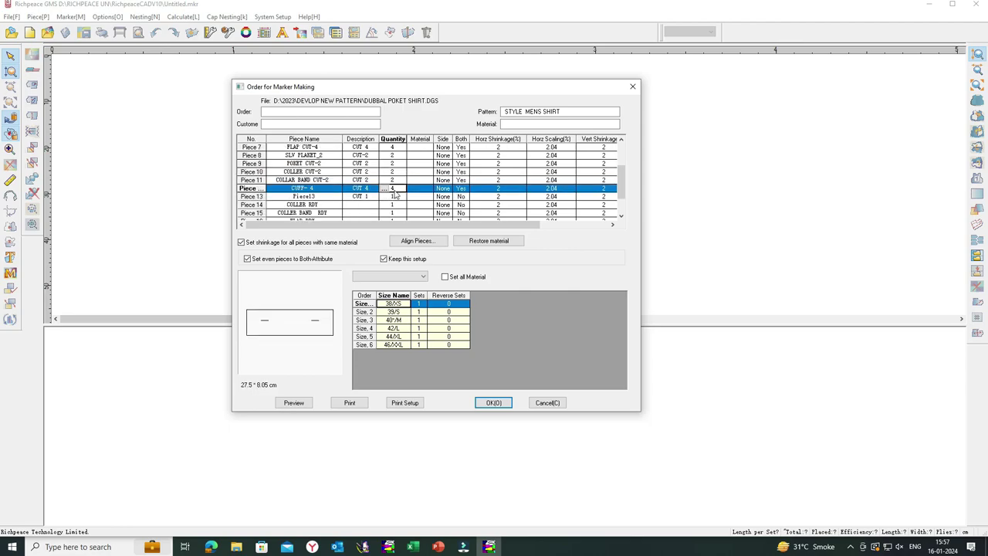
click(399, 197)
scroll(399, 199, down, 1)
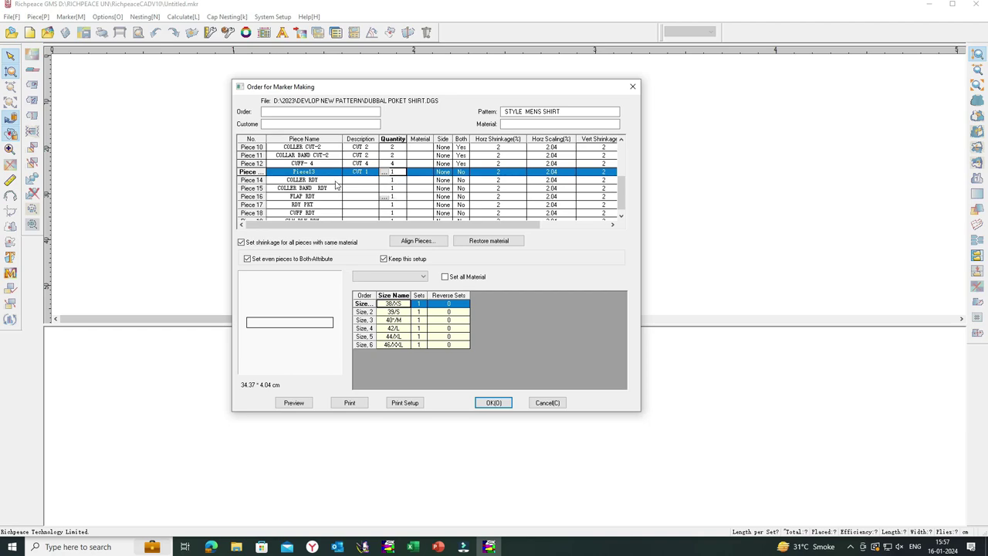
Step: Set quantity 0 for COLLER RDY, FLAP RDY, RDY PKT, CUFF RDY and the other ready pieces
click(400, 183)
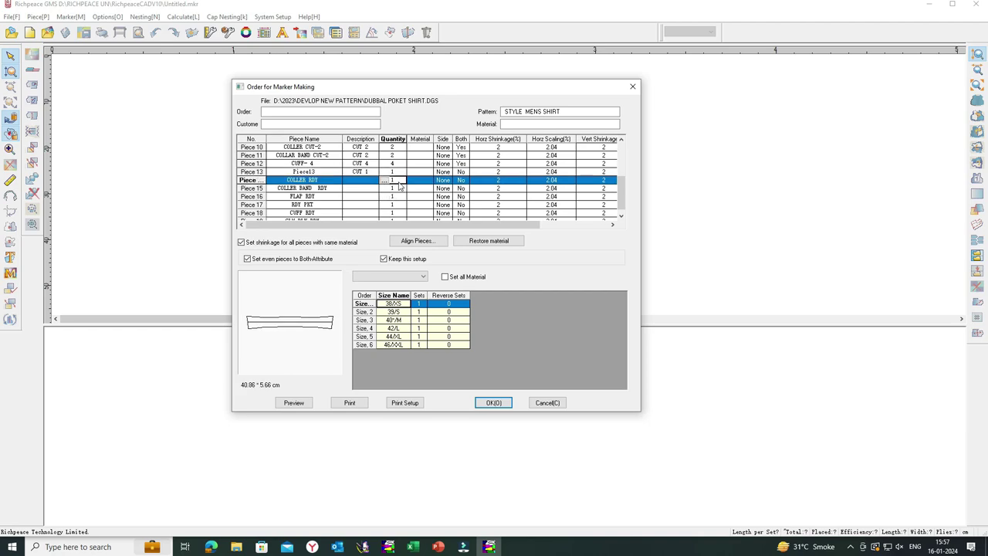
text(0)
click(399, 190)
text(0)
click(399, 198)
text(0)
click(399, 199)
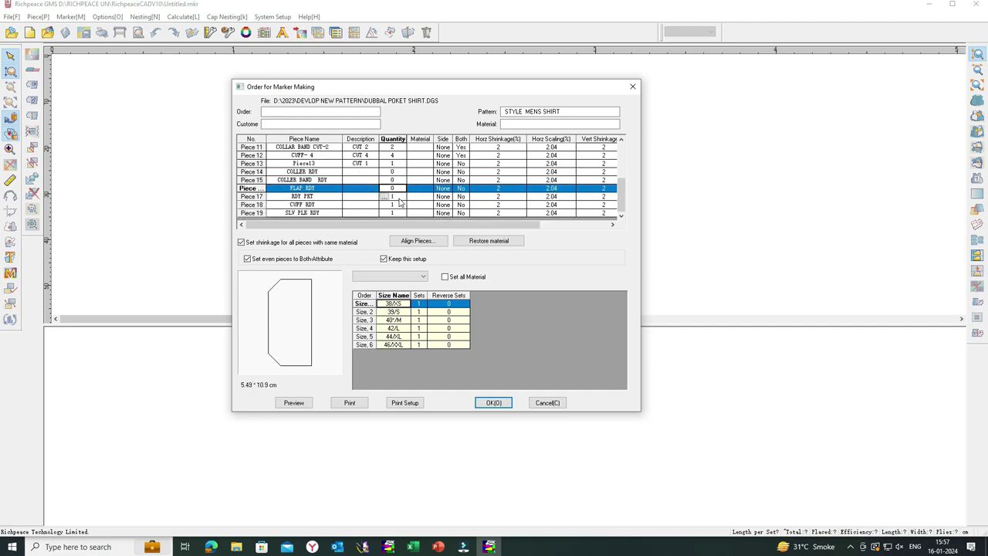
text(0)
click(398, 205)
text(0)
click(396, 214)
text(0)
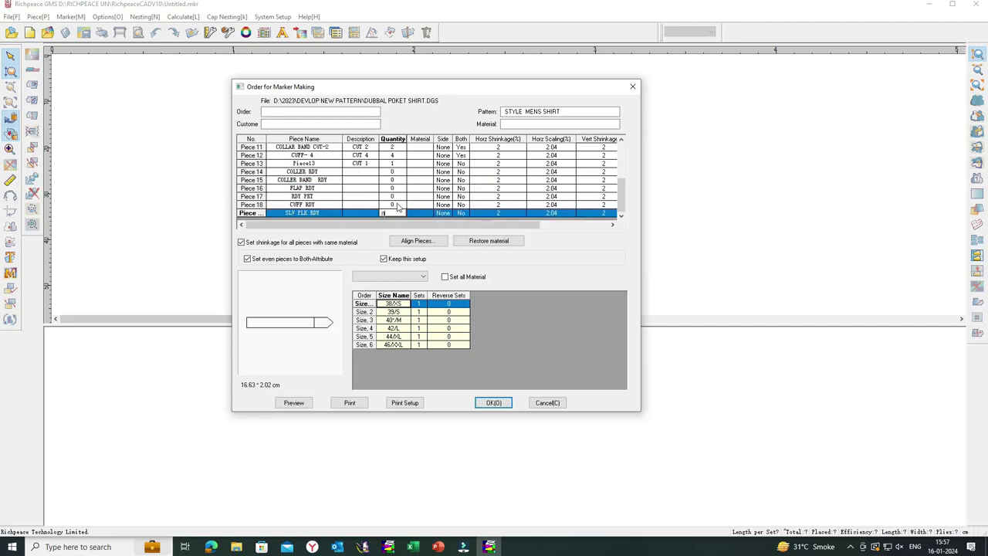
click(398, 197)
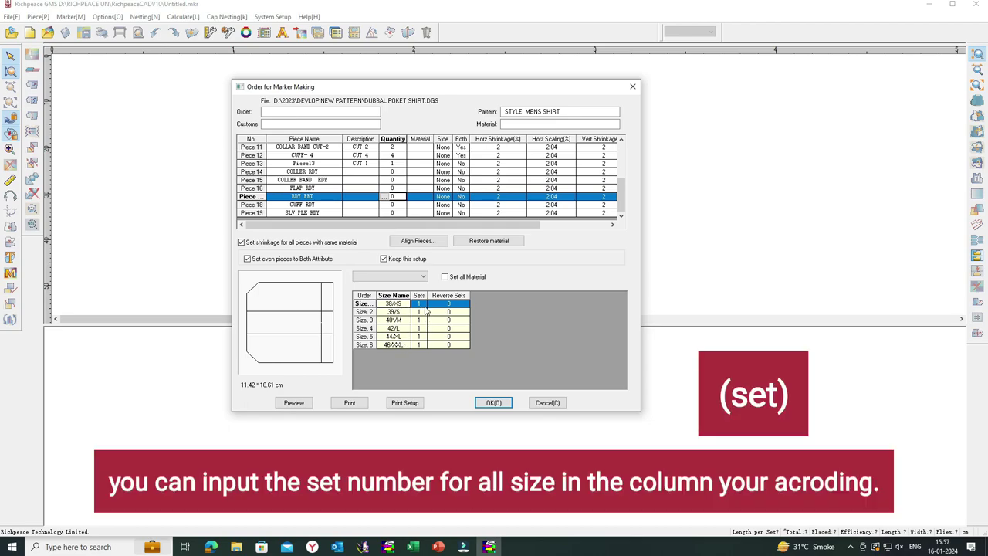
Step: Set the sets for sizes 38/XS and 46/XXL to 0
text(0)
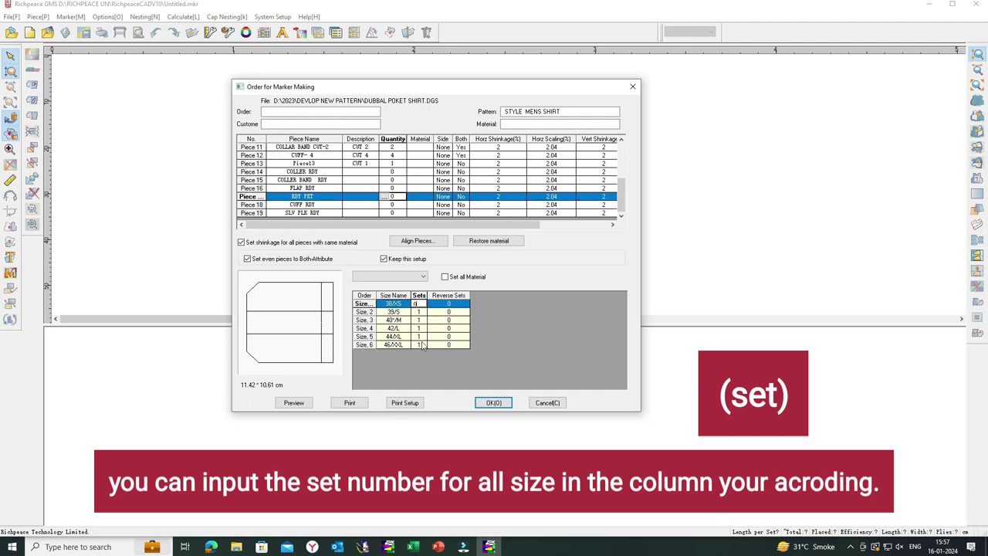
click(419, 345)
text(0)
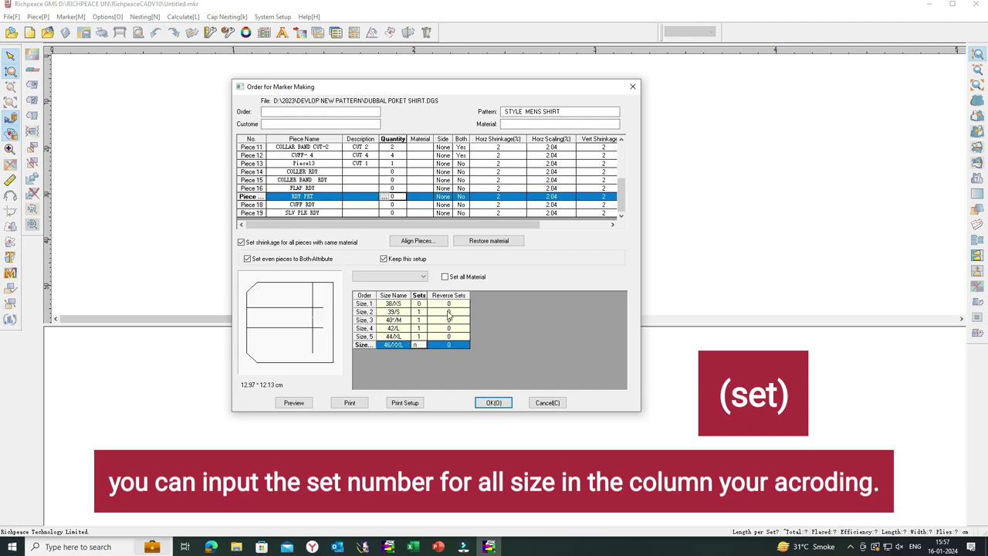
Step: Give sizes 39/S and 42/L one reverse set each and confirm the order
click(450, 306)
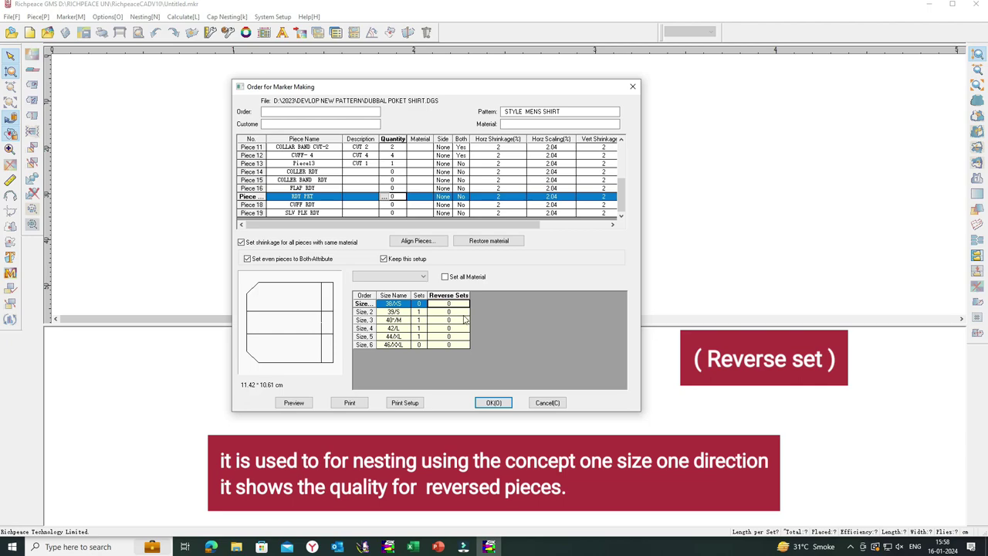
click(462, 315)
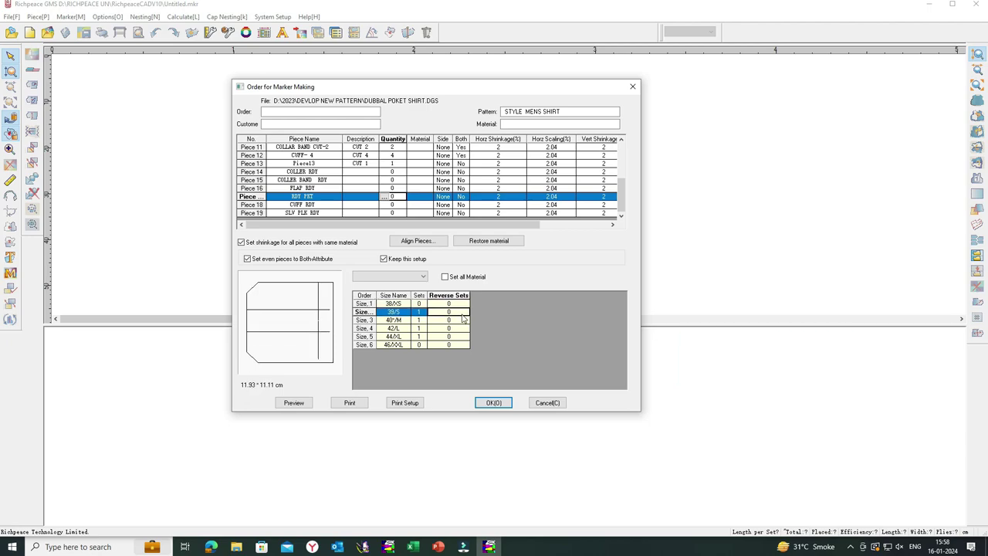
text(1)
click(459, 331)
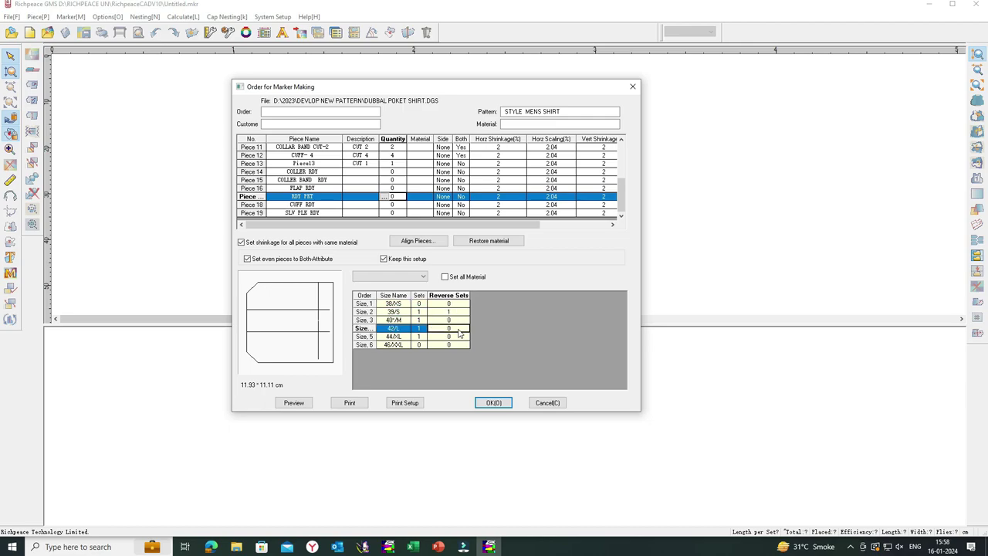
text(1)
click(454, 321)
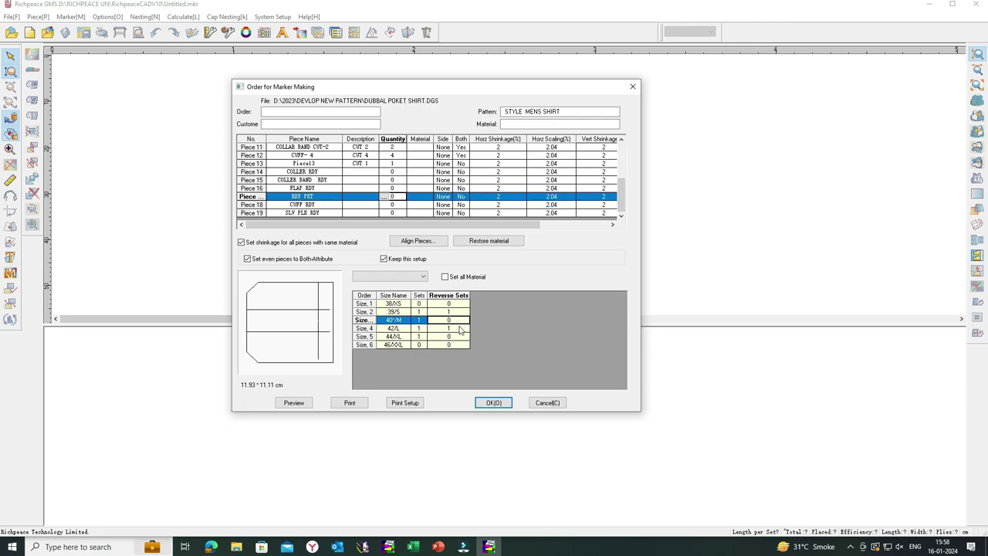
click(493, 403)
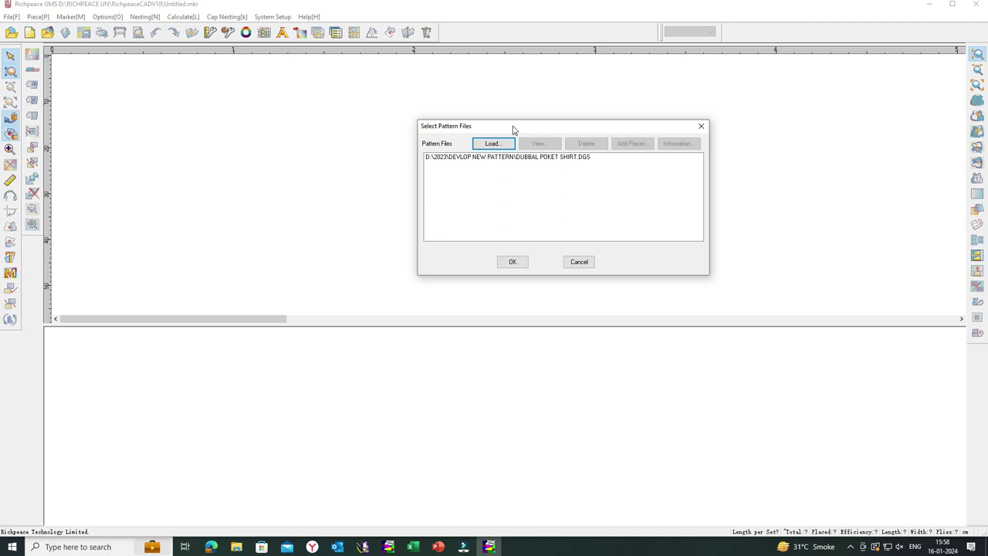
Step: Select the DUBBAL POKET SHIRT .DGS file and load it into the marker
drag(514, 128, 388, 133)
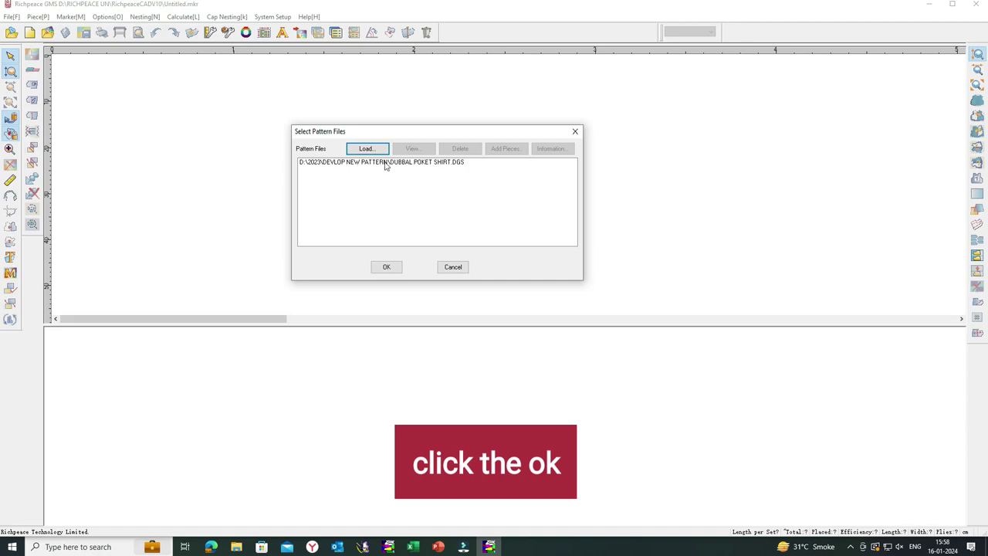
click(385, 164)
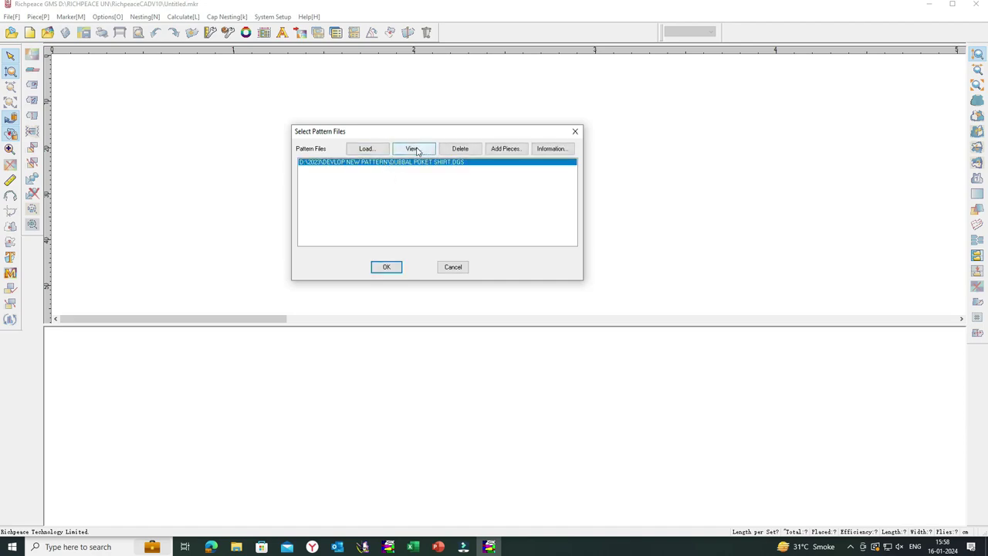
click(384, 269)
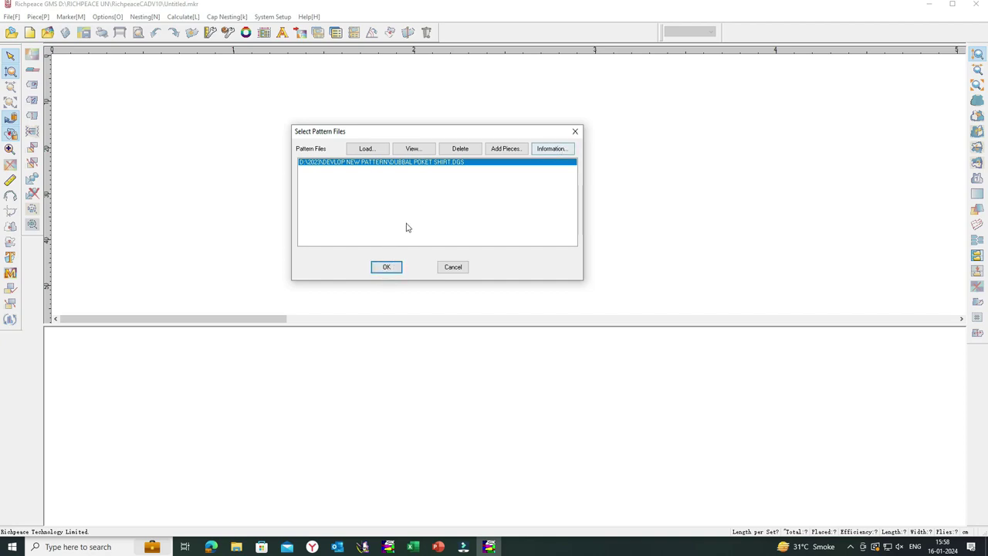
click(386, 267)
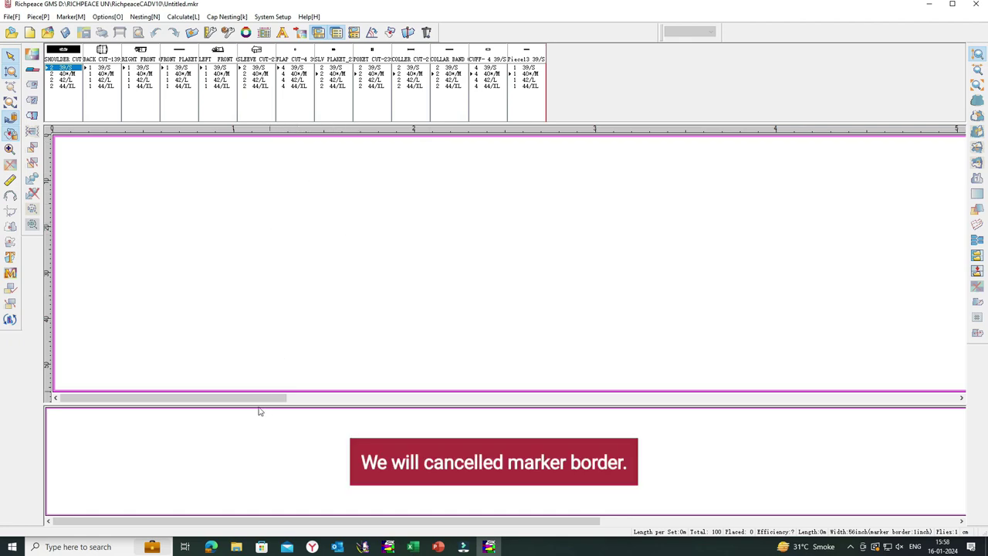
Step: In Define Marker, set the left marker border to 0
drag(256, 404, 258, 384)
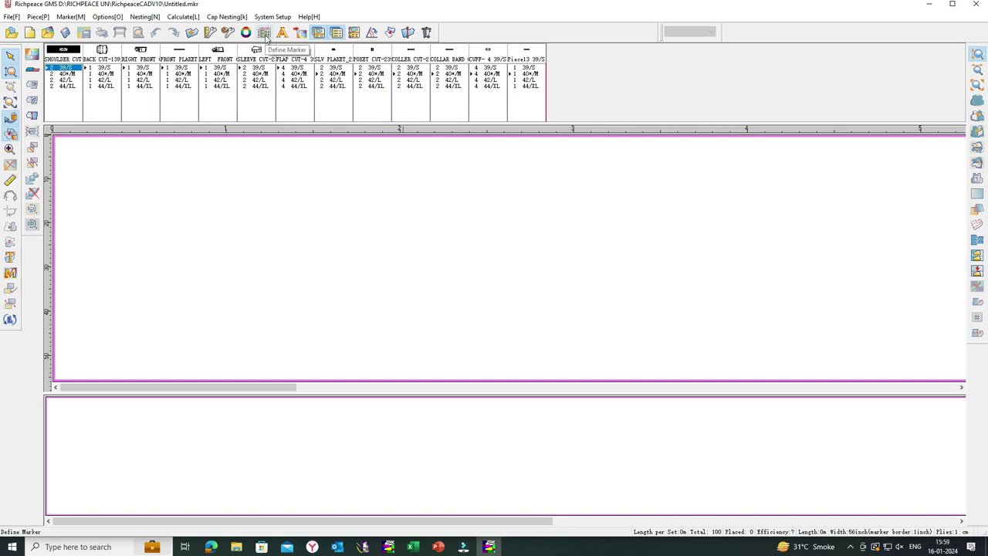
click(268, 38)
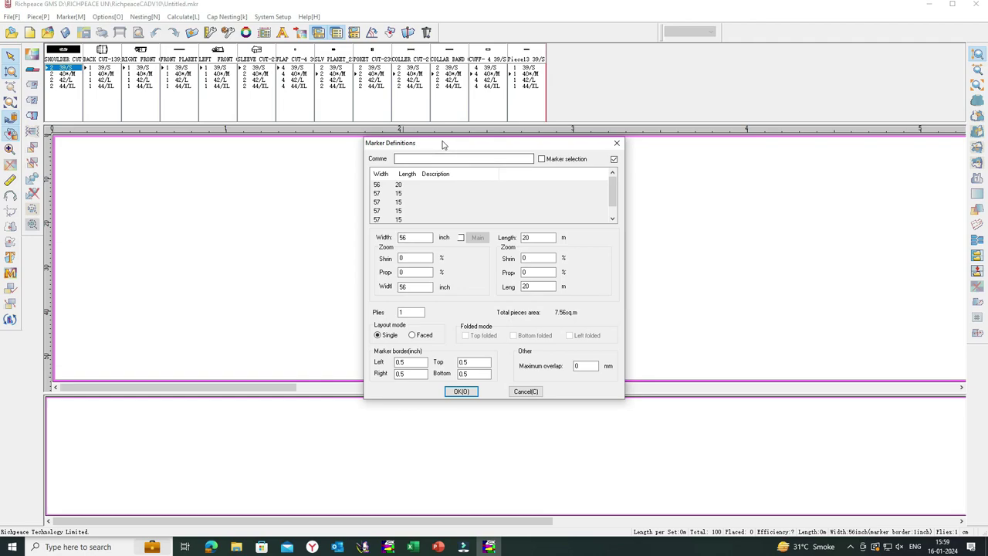
drag(441, 138, 504, 72)
click(595, 166)
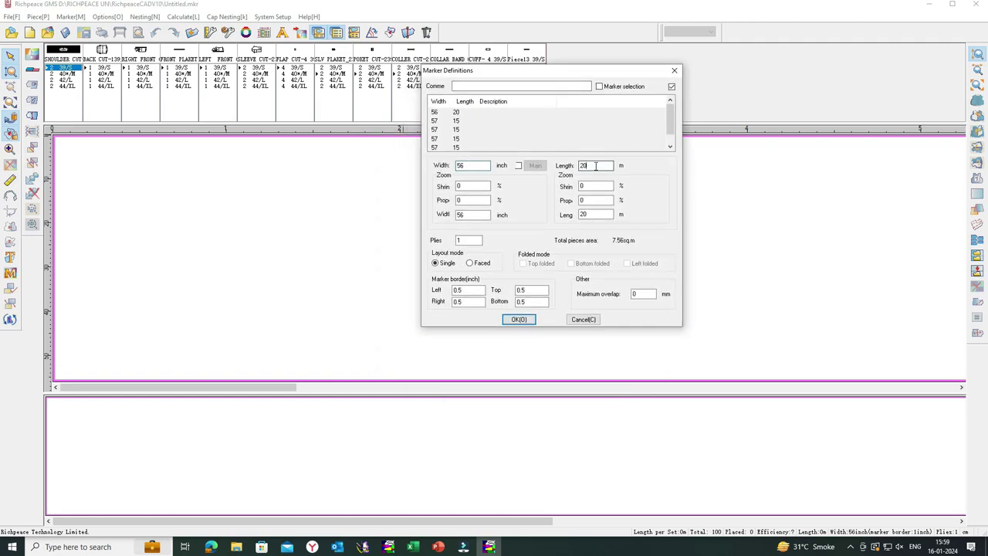
double_click(463, 290)
text(0)
Step: Set the right, top and bottom marker borders to 0 and confirm
click(466, 302)
double_click(465, 302)
text(0)
double_click(523, 293)
text(0)
double_click(531, 301)
text(0)
click(518, 321)
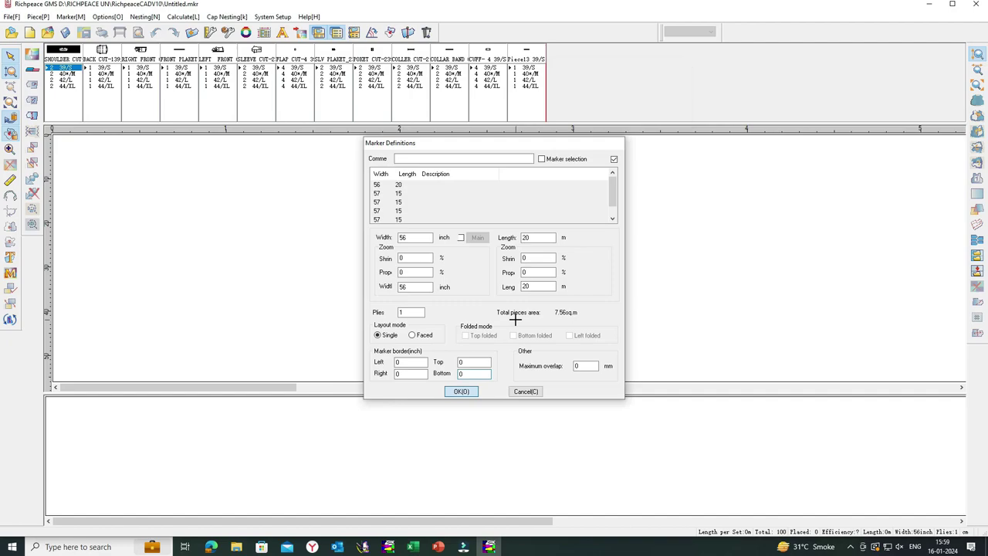
drag(355, 395, 355, 385)
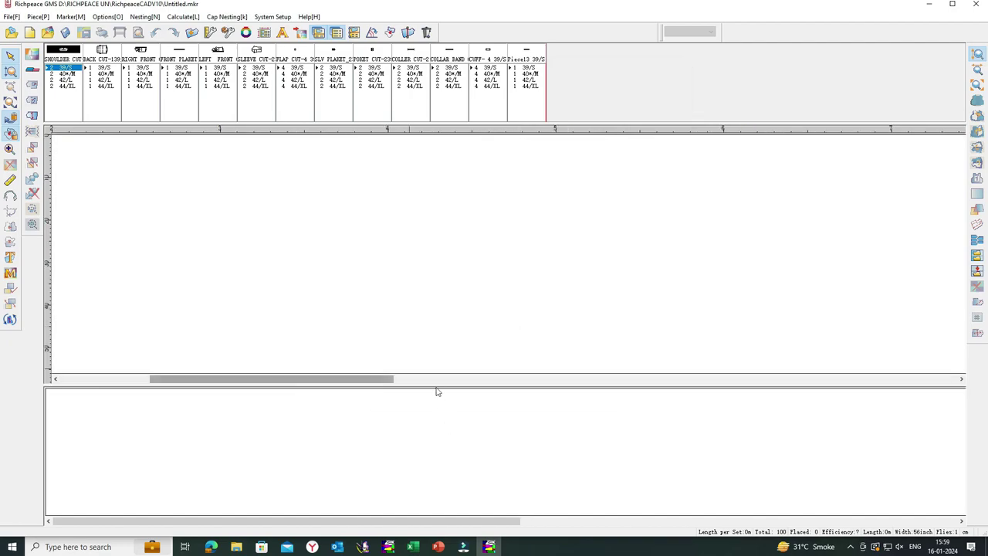
Step: Bring up Nesting > SuperNest settings with a 5-minute time and 99% efficiency target
drag(434, 383, 433, 332)
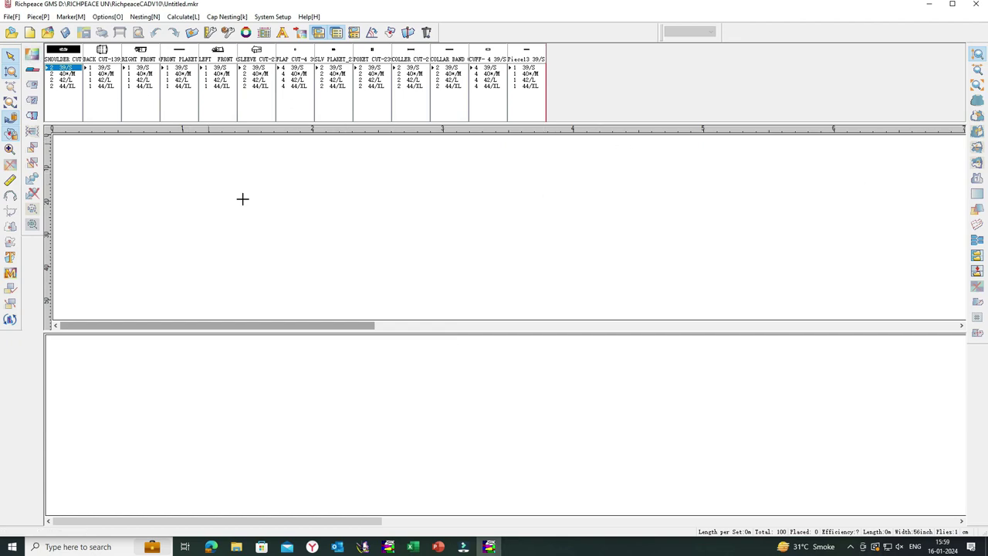
click(333, 86)
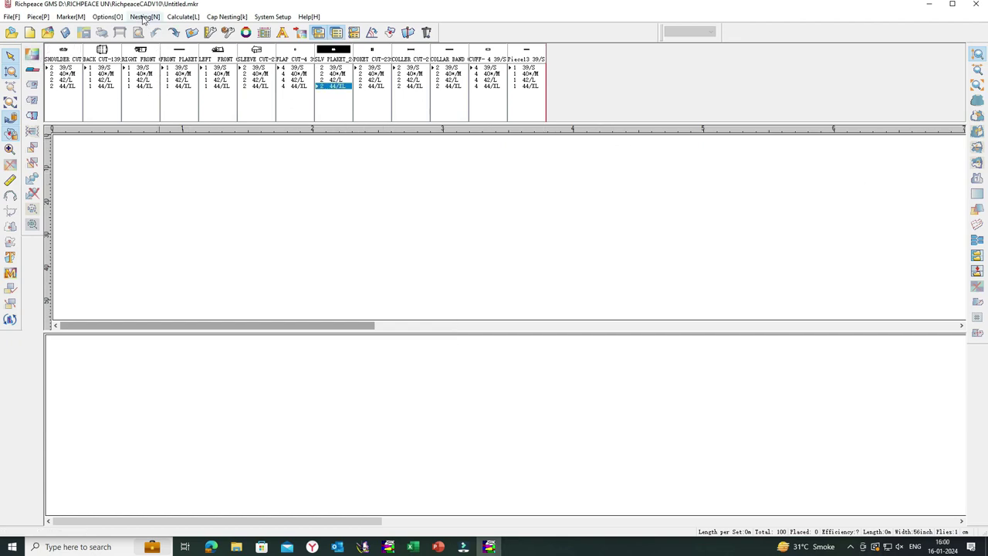
click(144, 17)
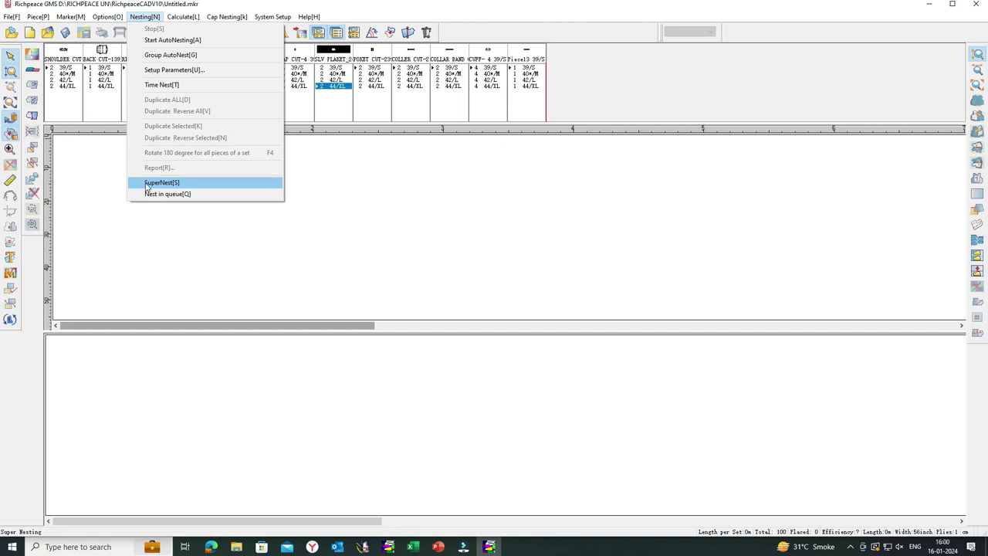
click(194, 186)
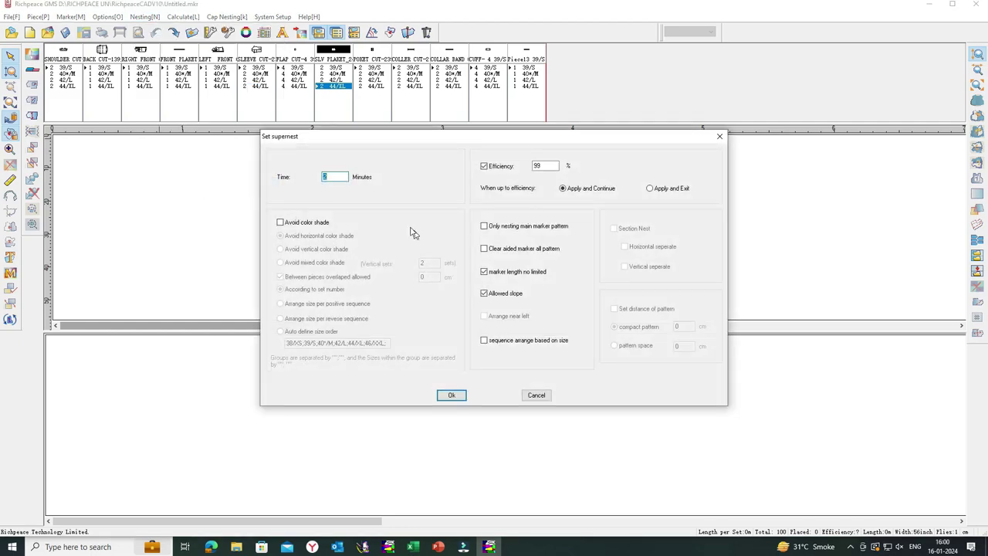
Step: Run supernest to 88.64% efficiency, close its progress window, and zoom in and out on the back piece label
click(451, 395)
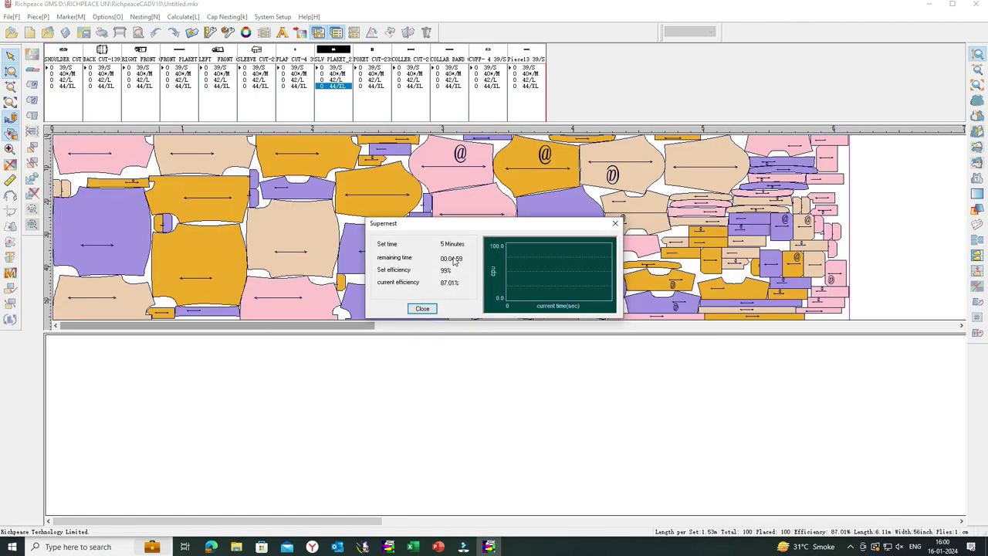
drag(455, 228, 414, 399)
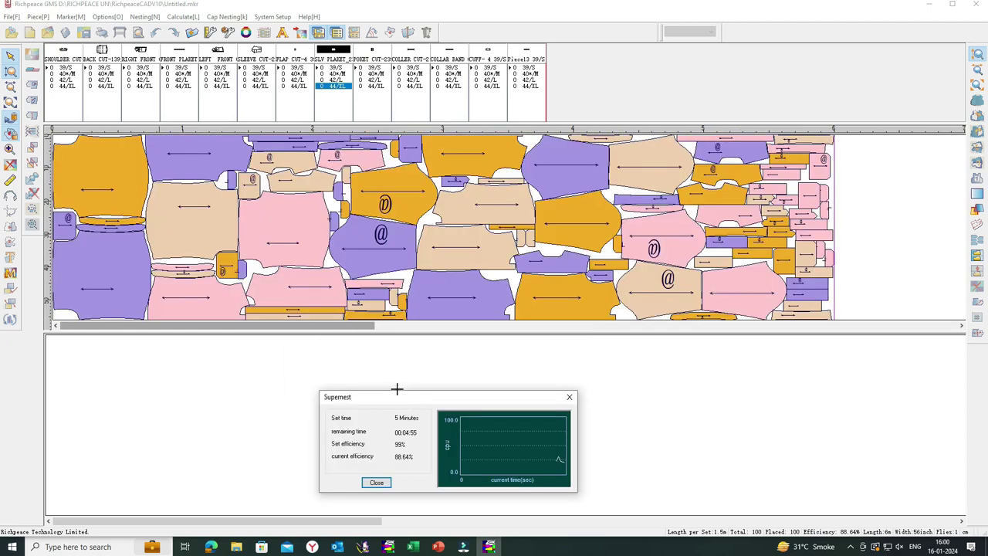
click(378, 482)
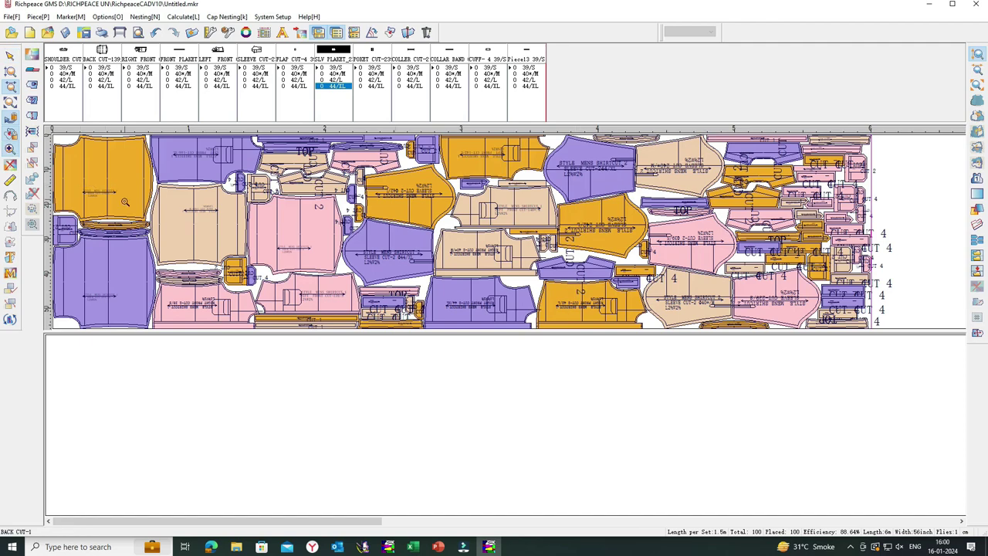
drag(78, 178, 129, 203)
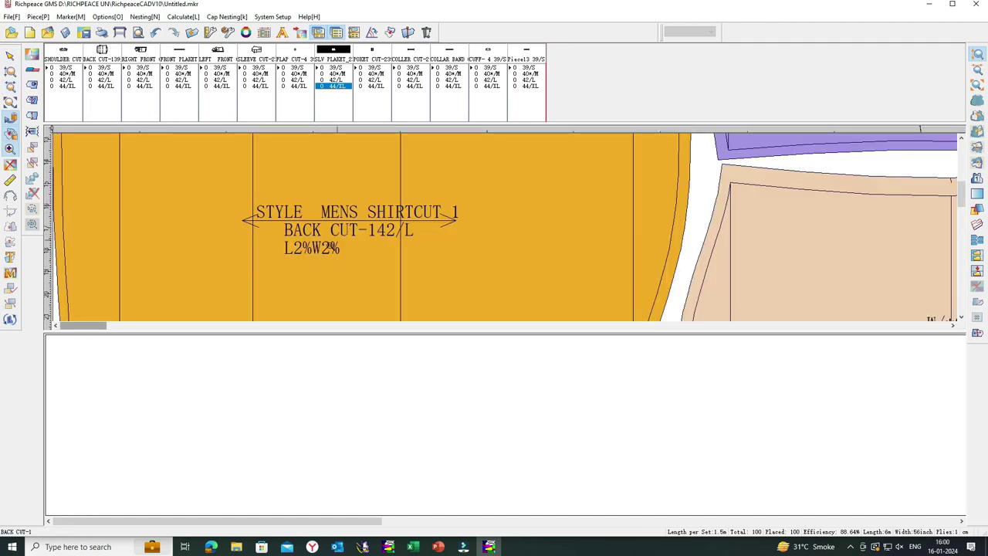
click(10, 100)
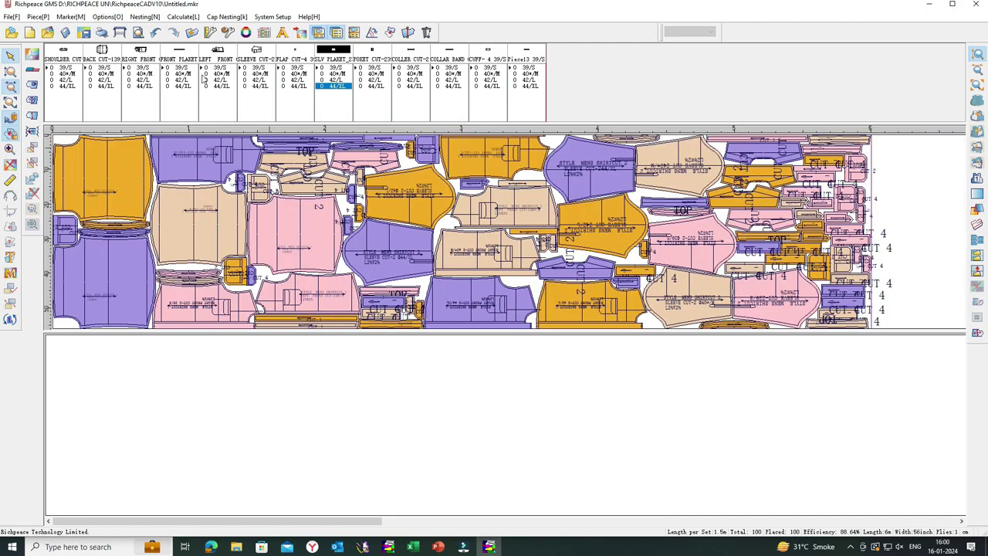
Step: Clear the marker, auto-nest all pieces to 85.11% at 6.25 m, then move them to the piece area
click(155, 33)
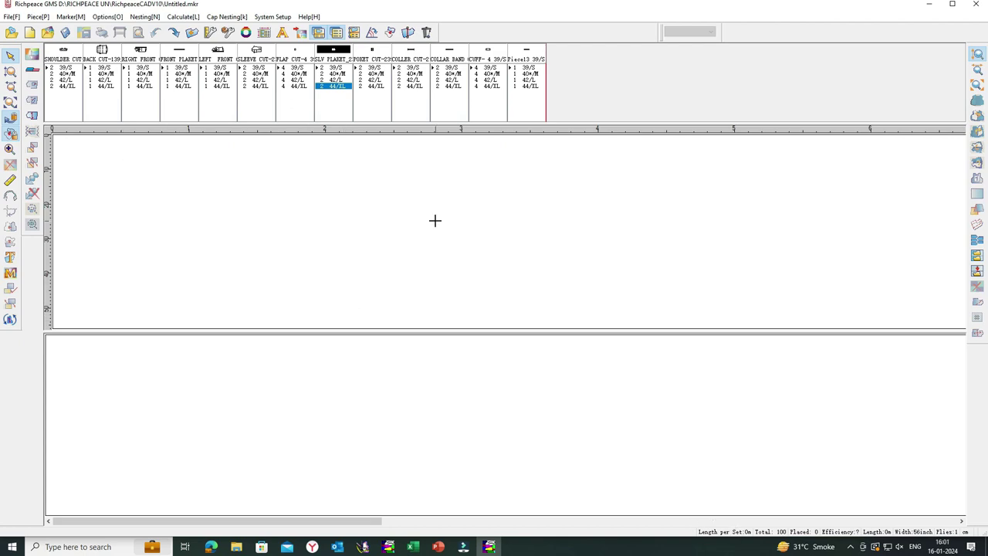
click(147, 17)
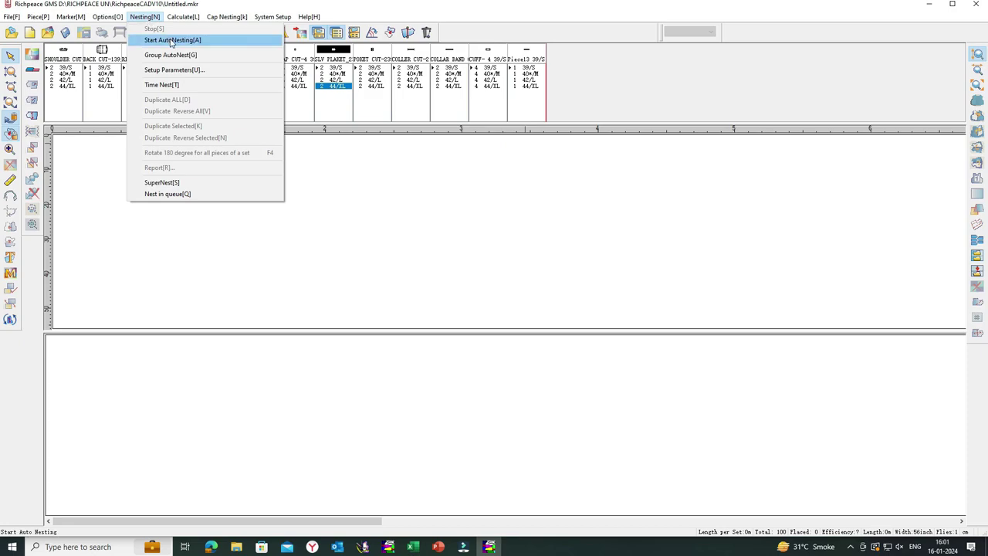
click(172, 40)
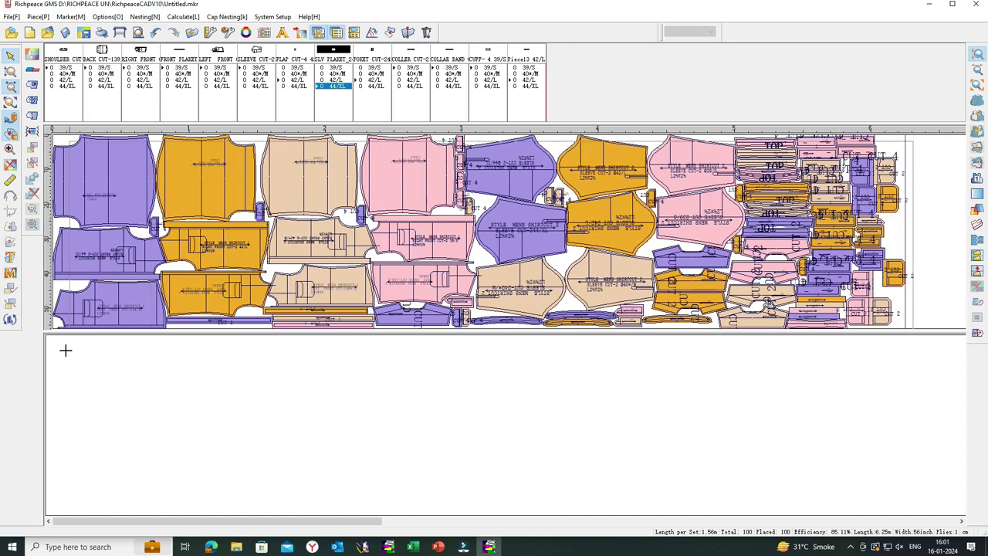
key(ctrl+z)
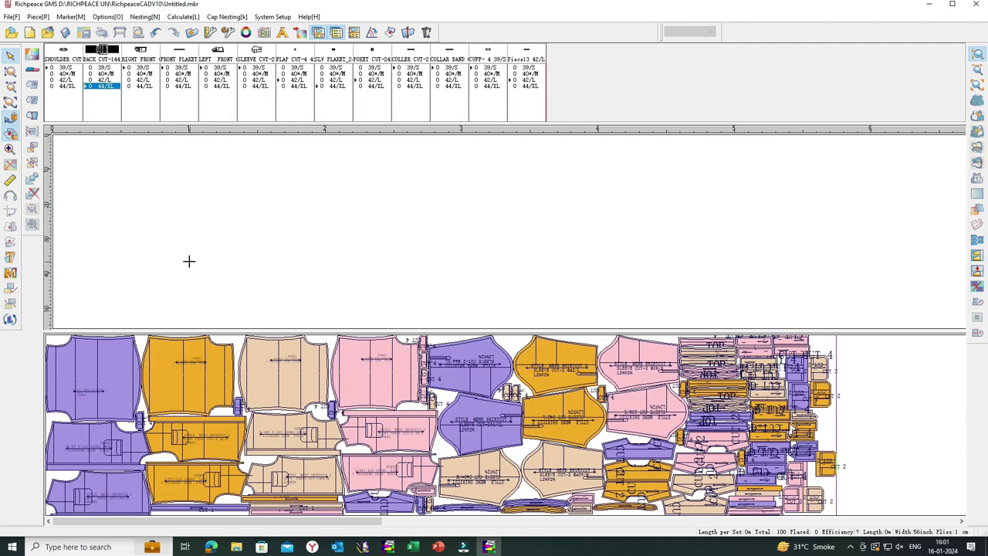
Step: Place two pieces into the marker, then rotate the left front piece to face right and drop it
double_click(128, 357)
double_click(80, 431)
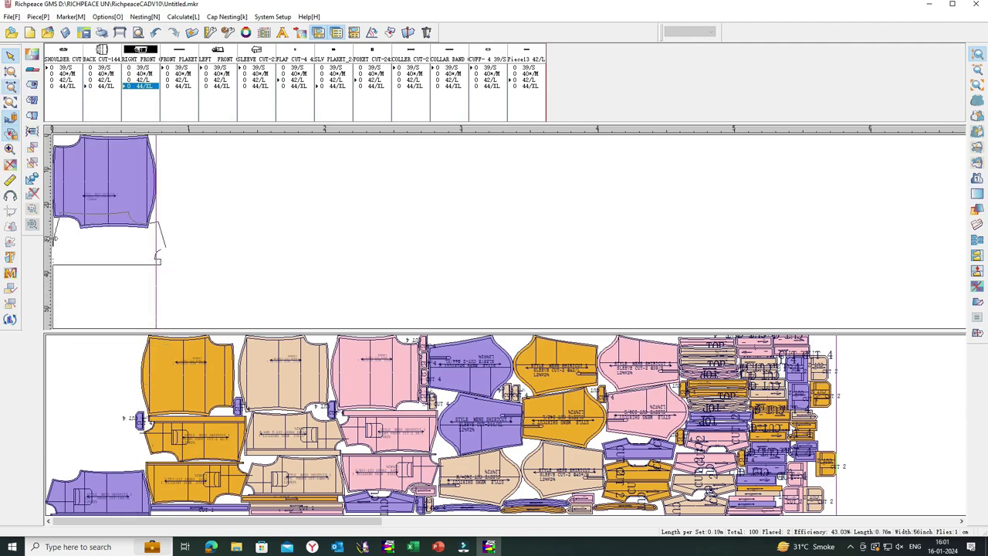
double_click(109, 487)
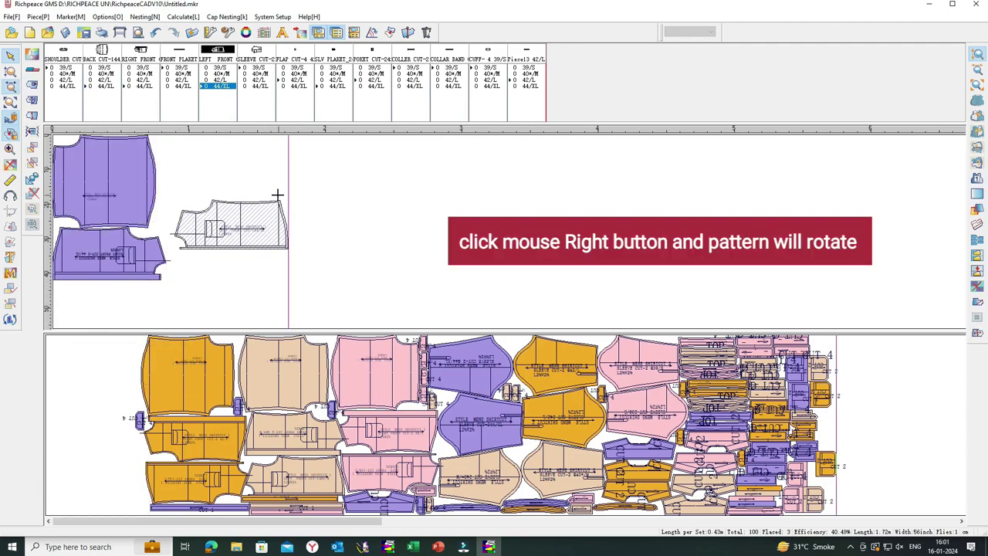
right_click(258, 216)
right_click(247, 220)
right_click(247, 220)
right_click(247, 220)
right_click(247, 220)
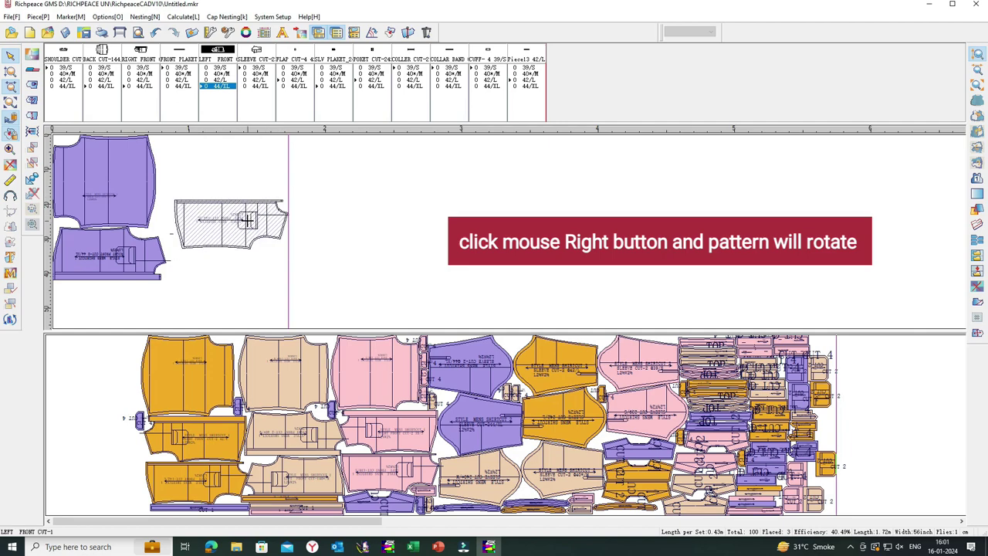
right_click(247, 220)
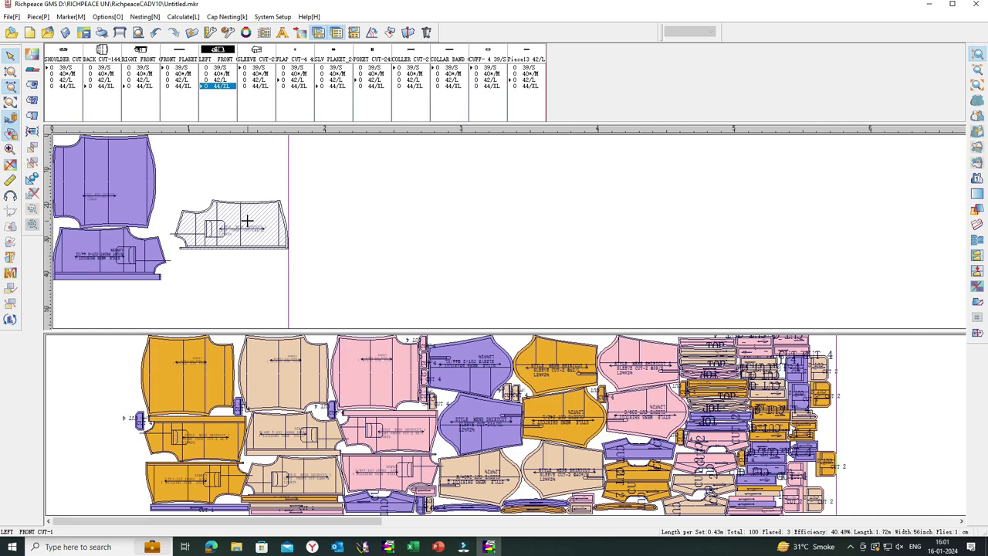
right_click(256, 221)
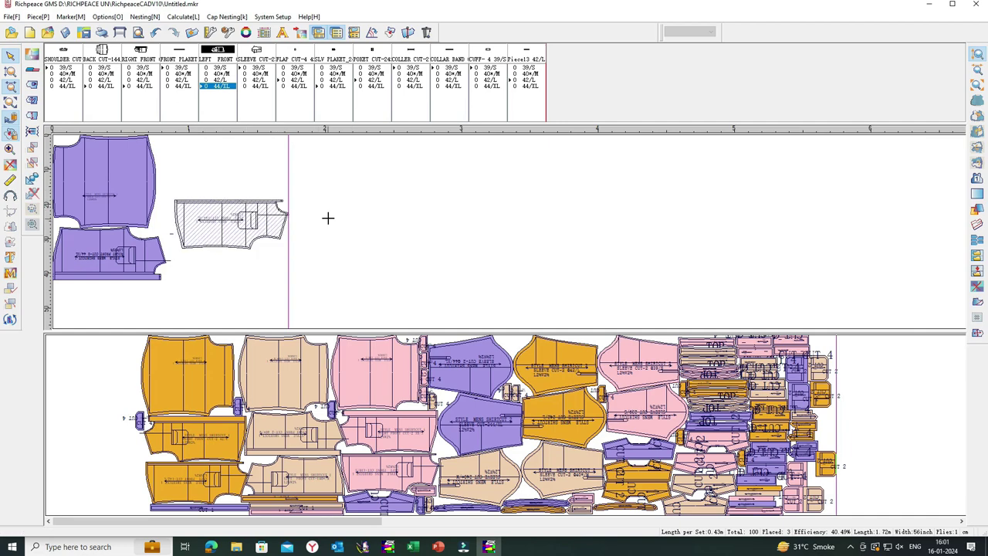
click(264, 232)
Step: Undo the manual placements until the full 100-piece nested layout returns
click(156, 32)
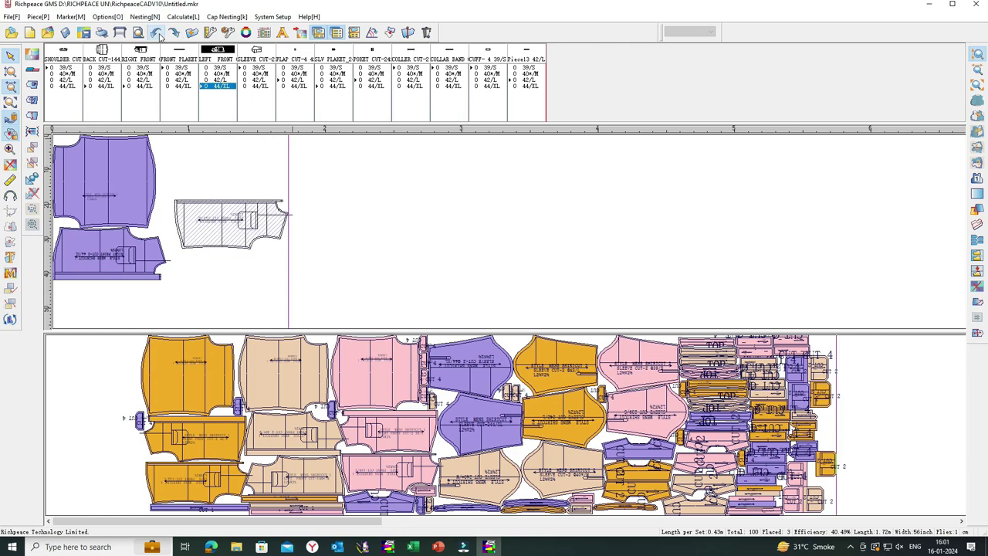
click(156, 33)
click(156, 33)
click(156, 33)
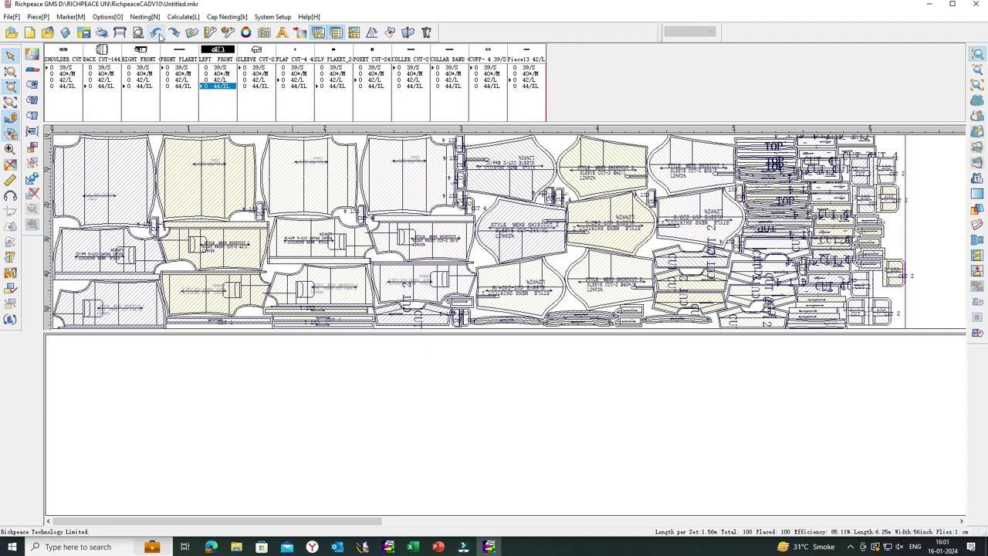
Step: Clear the marker, nest only the 39/S pieces, then move that layout out
click(156, 33)
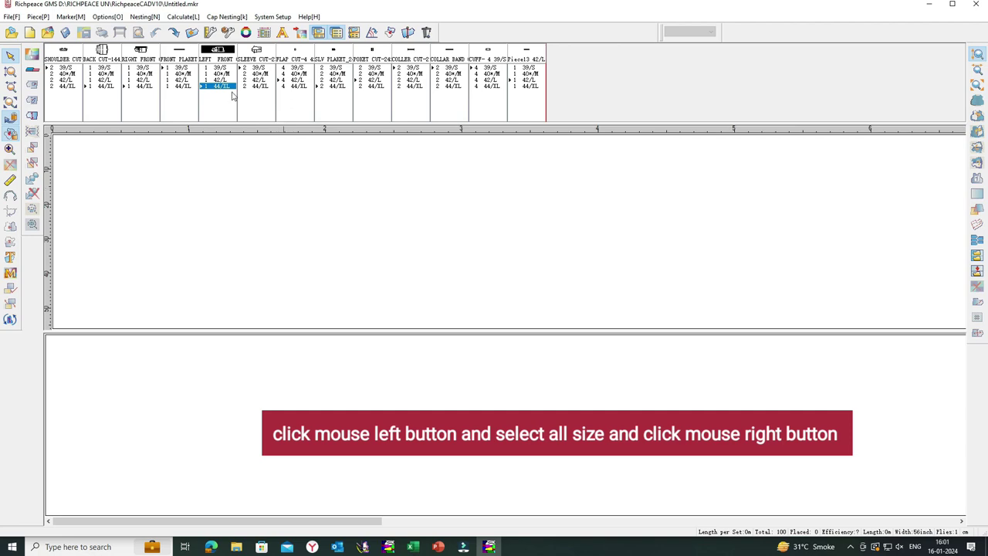
drag(58, 69, 515, 72)
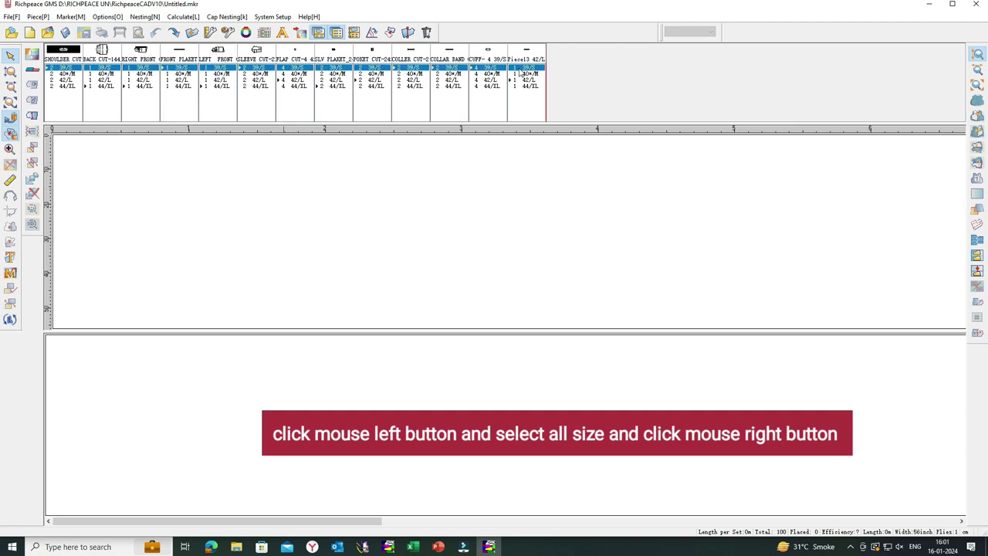
right_click(522, 74)
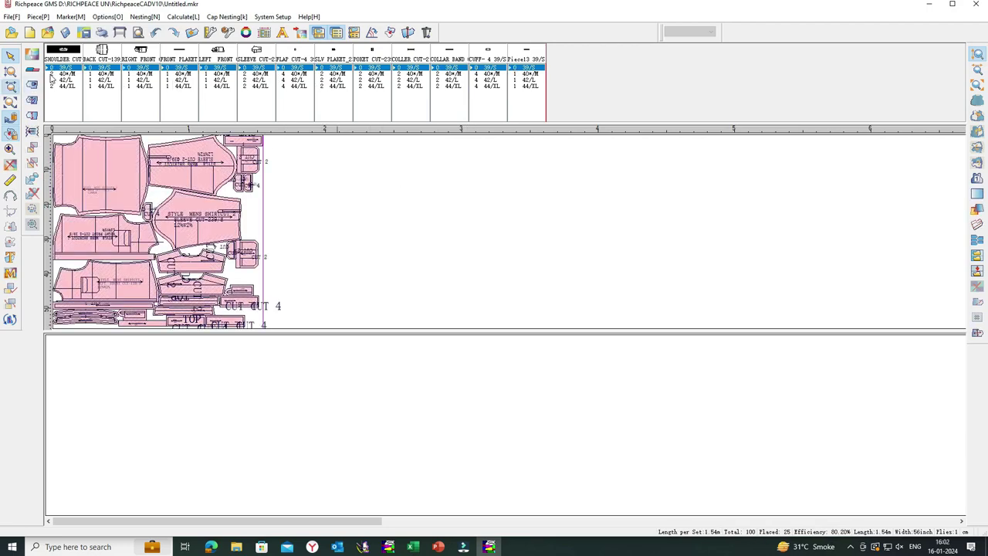
drag(51, 74, 480, 77)
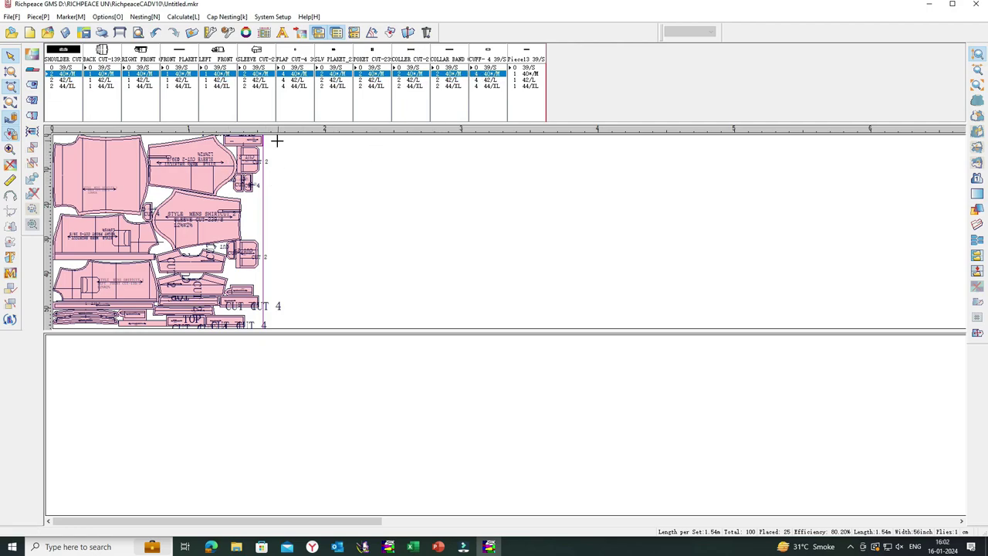
click(102, 49)
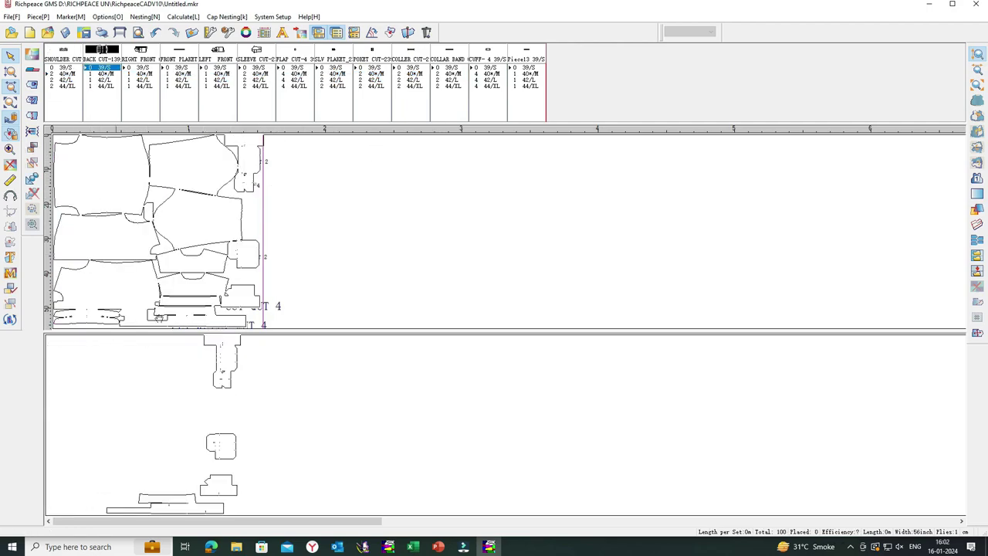
Step: Nest the 40/M size rows, then delete all placed pieces from the marker
mouse_move(59, 74)
mouse_down()
mouse_move(529, 87)
mouse_move(450, 188)
mouse_up()
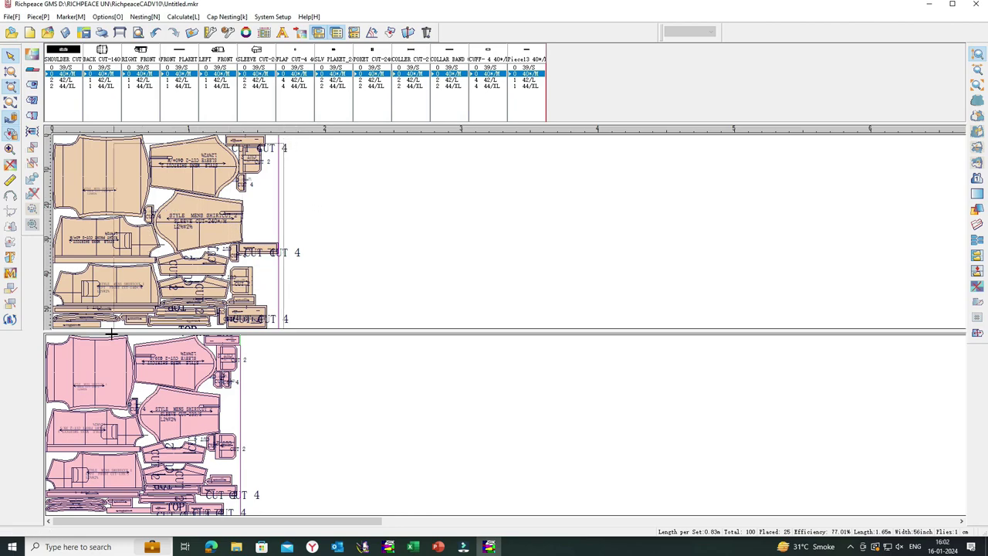
click(96, 284)
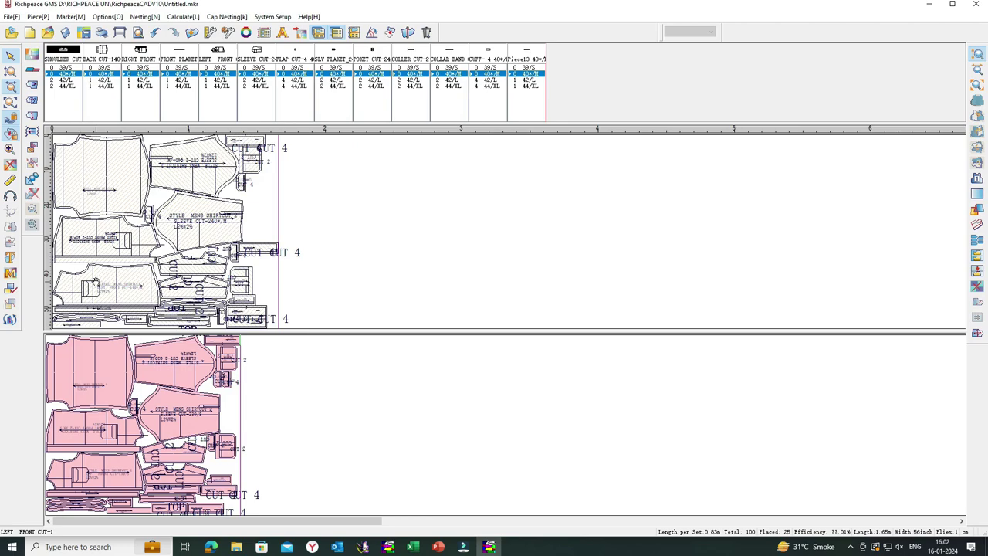
key(Delete)
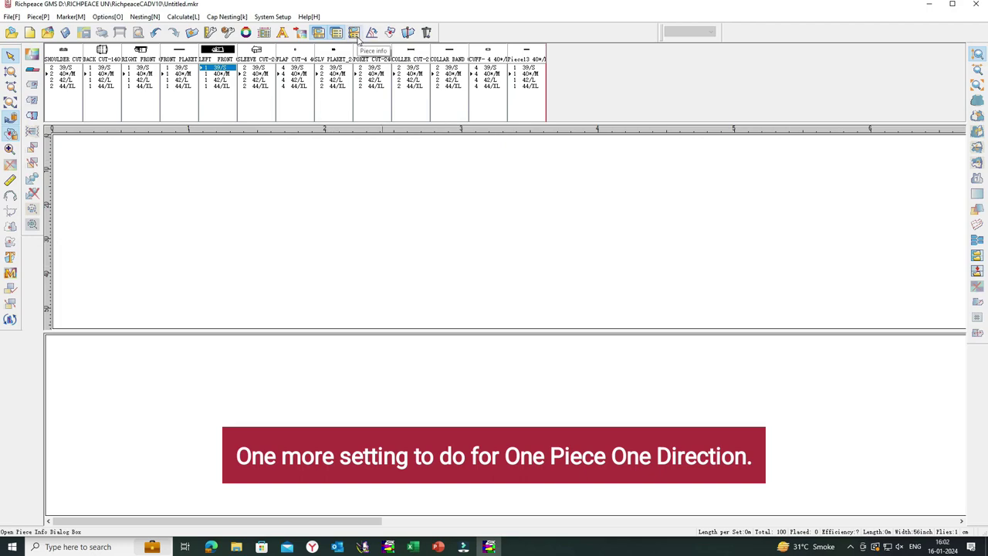
Step: In Total Piece Info, apply 1-way limit nesting with flipping disallowed to all pieces
click(359, 38)
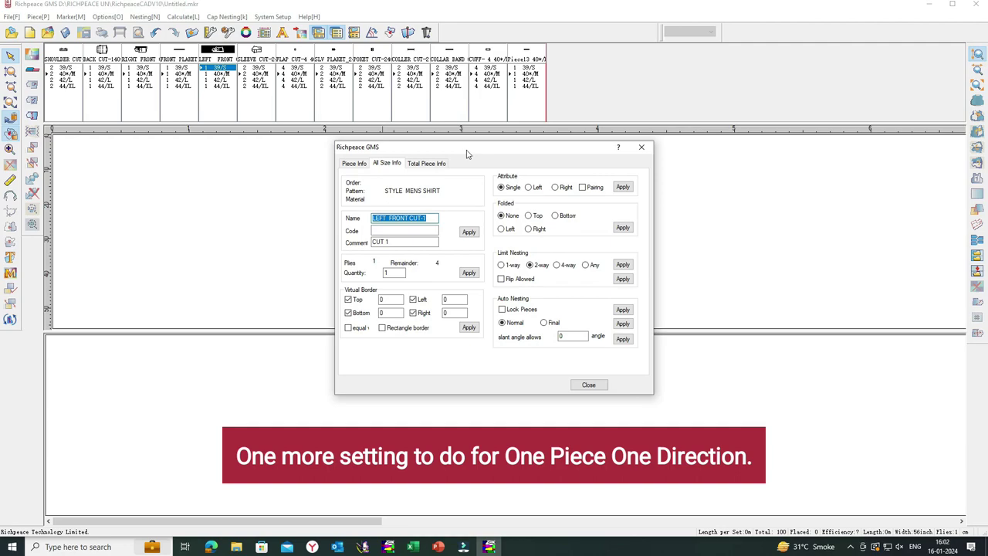
drag(463, 148, 516, 115)
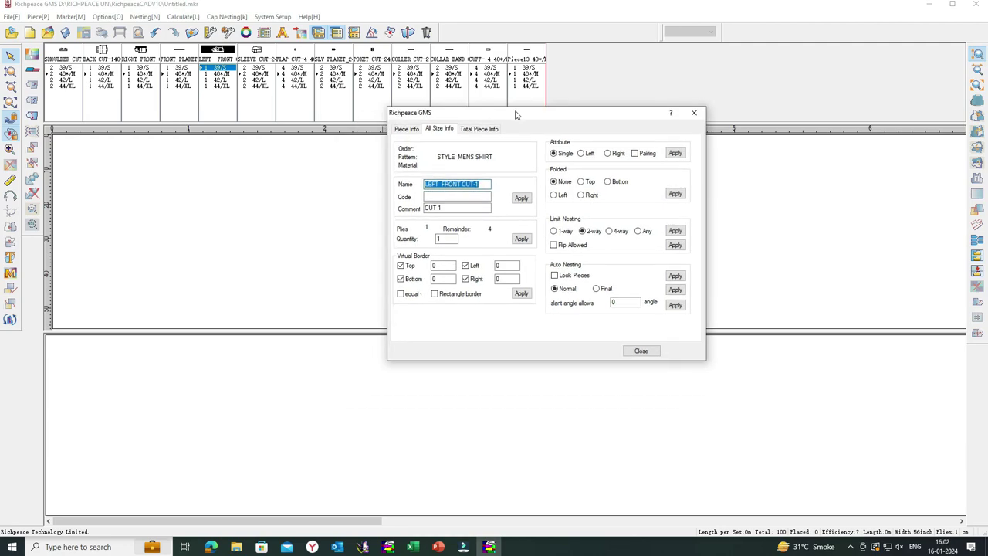
click(474, 129)
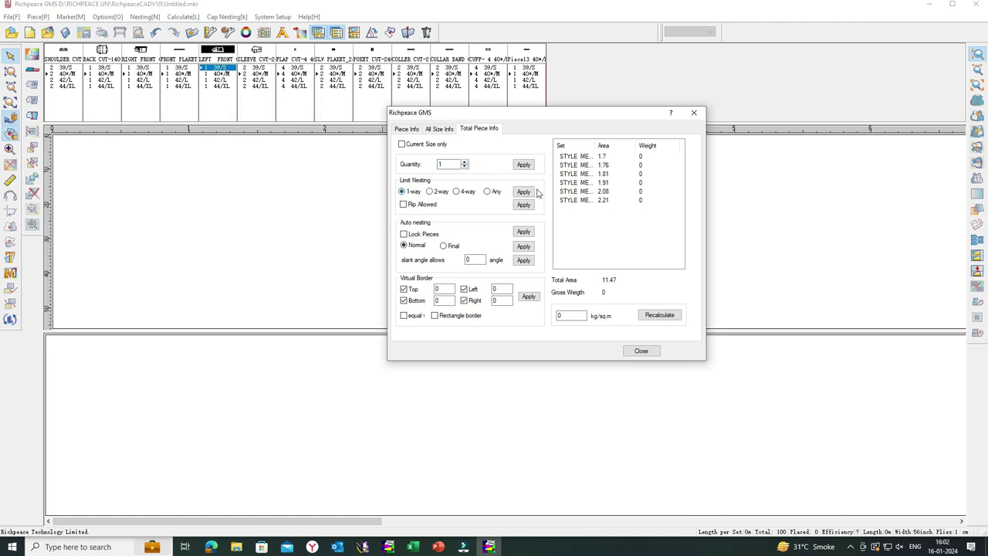
click(524, 204)
click(524, 192)
click(640, 351)
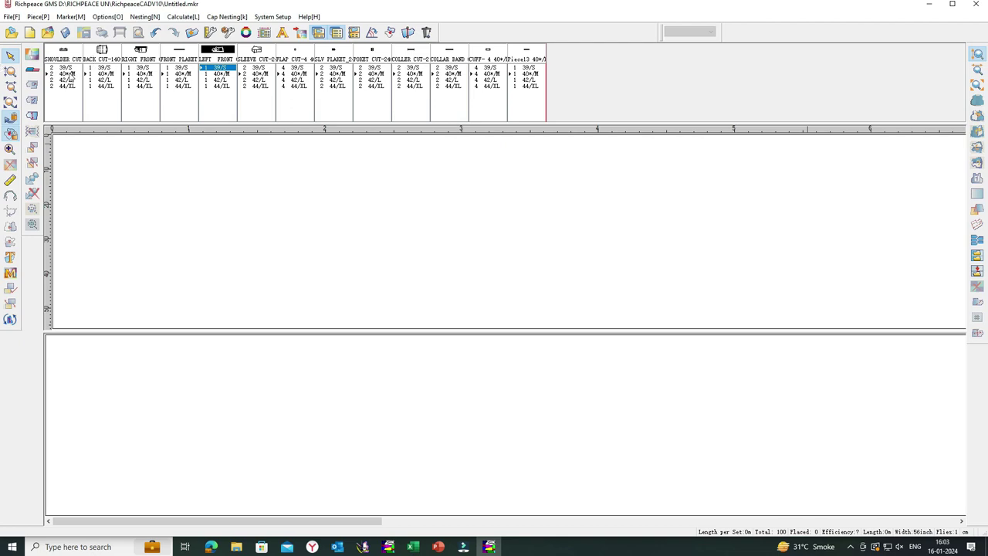
Step: Select the 39/S and 40/M size rows, then undo placements until 0 of 100 pieces are placed
drag(56, 70, 519, 73)
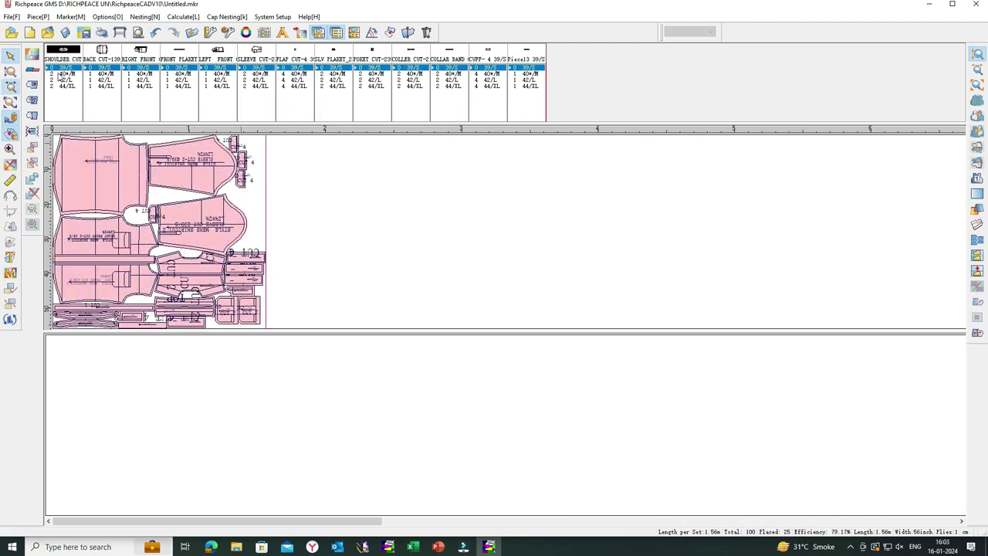
drag(60, 75, 517, 75)
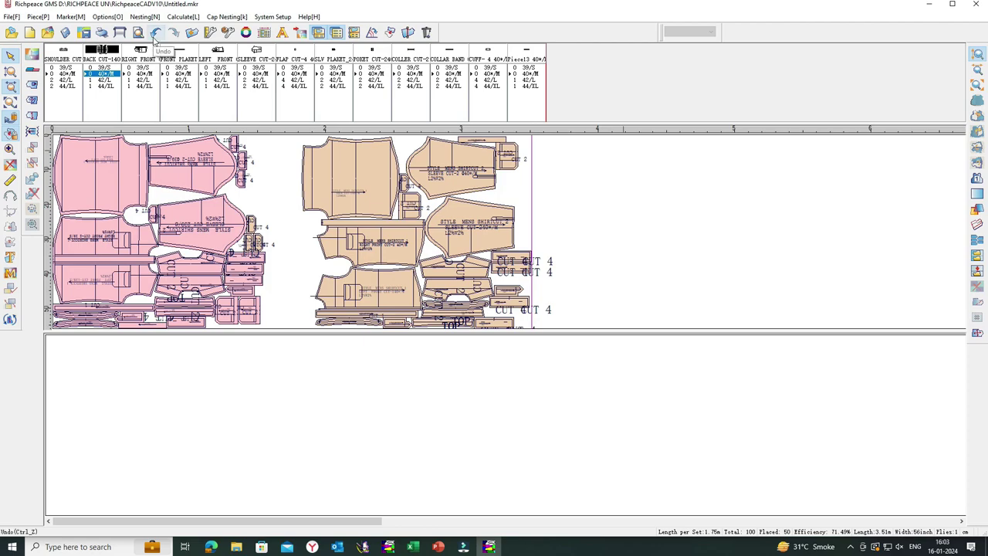
click(155, 33)
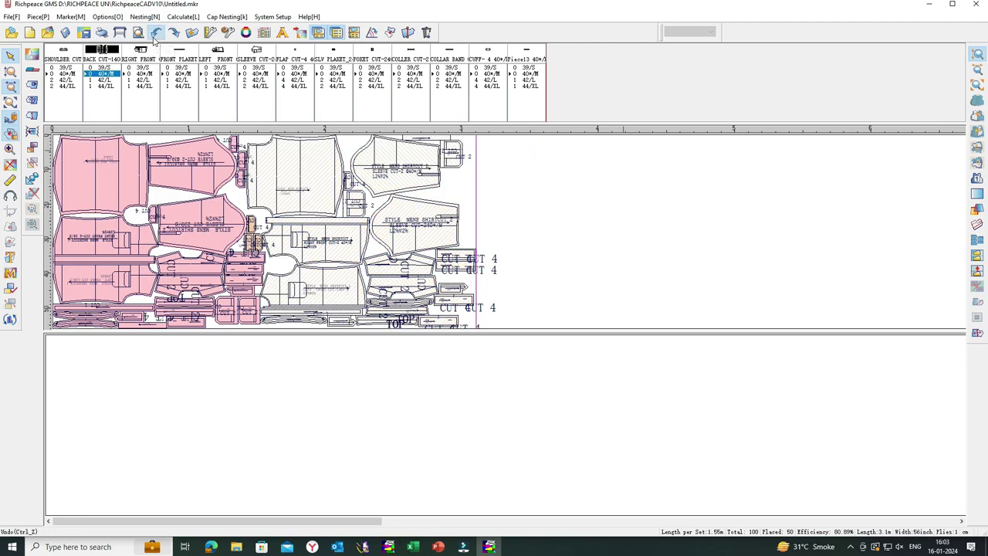
click(155, 34)
click(155, 33)
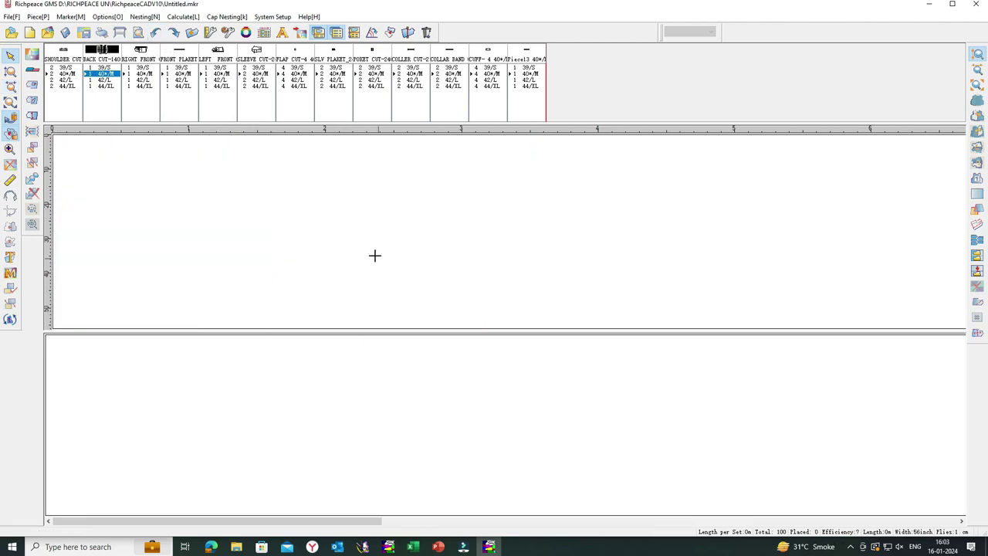
click(978, 274)
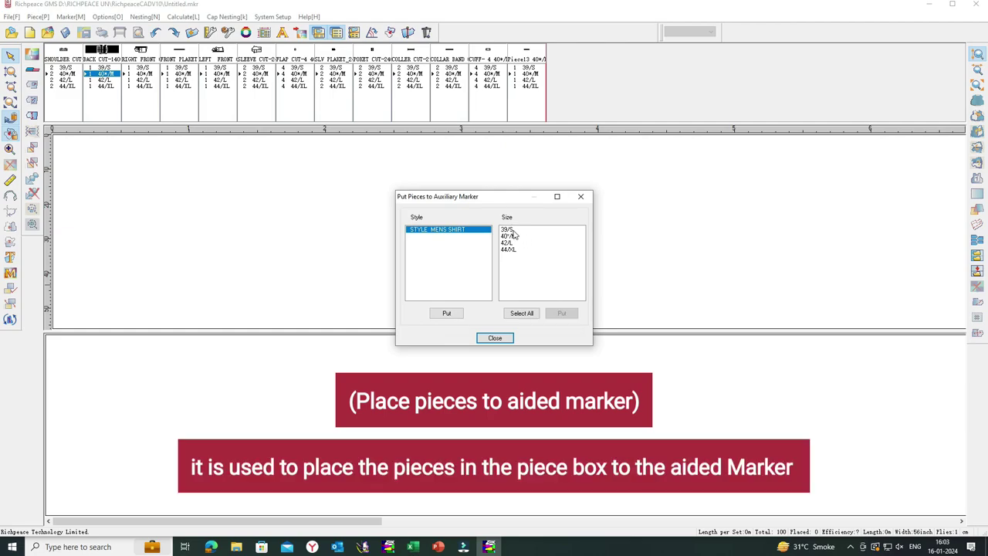
drag(513, 234, 516, 255)
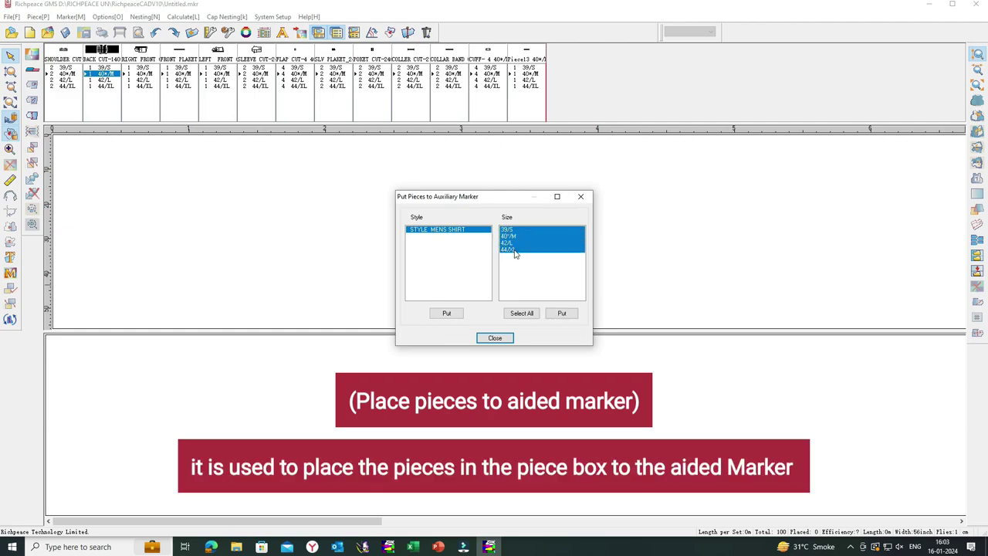
click(562, 314)
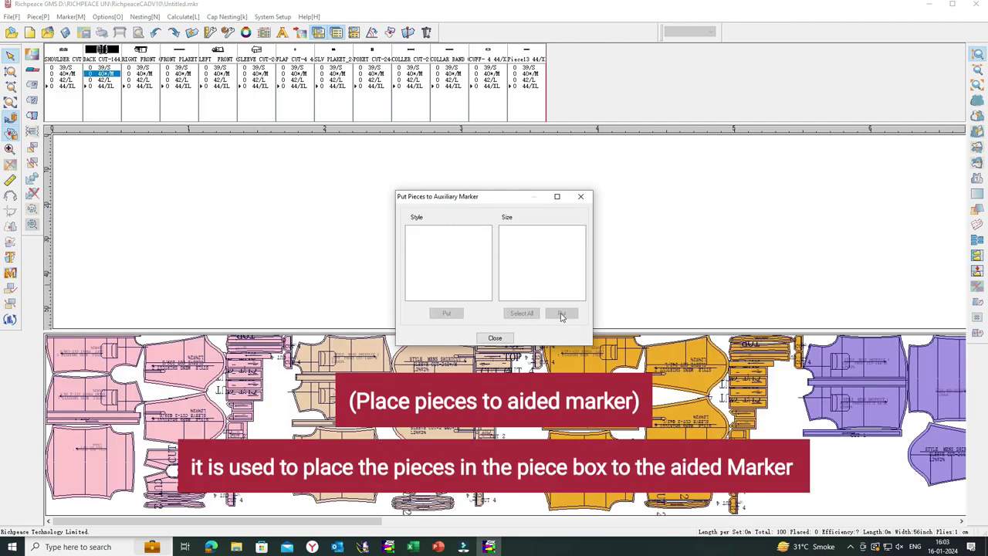
click(580, 196)
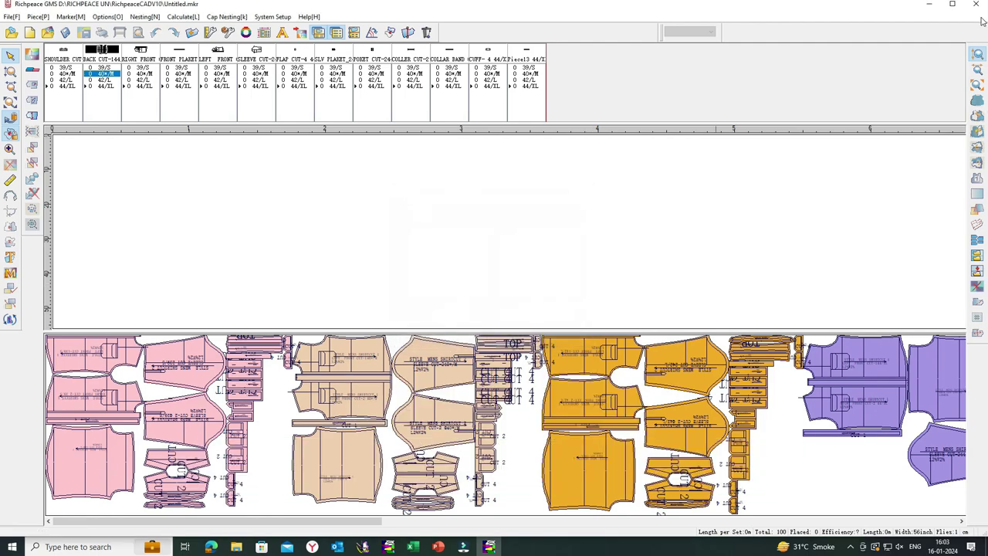
click(978, 70)
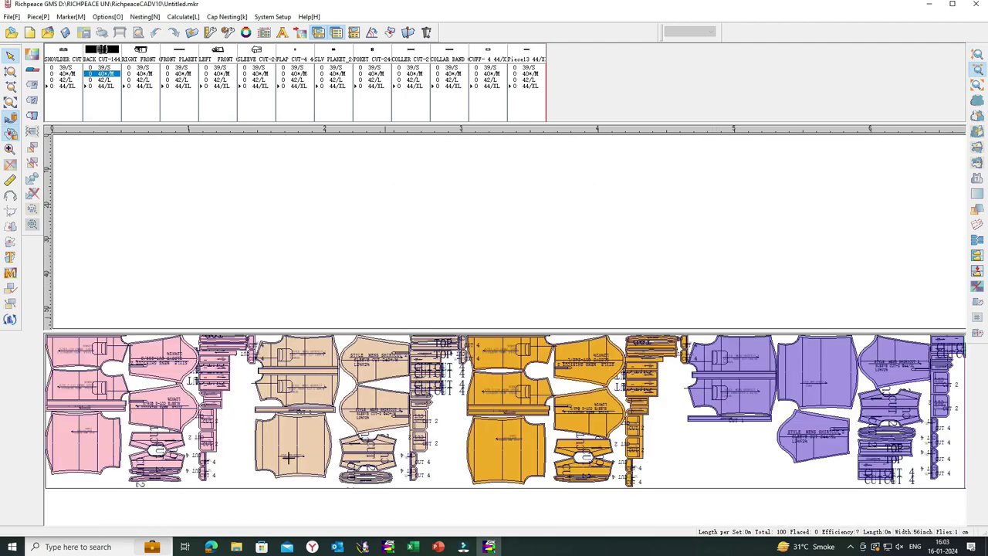
click(124, 354)
click(108, 386)
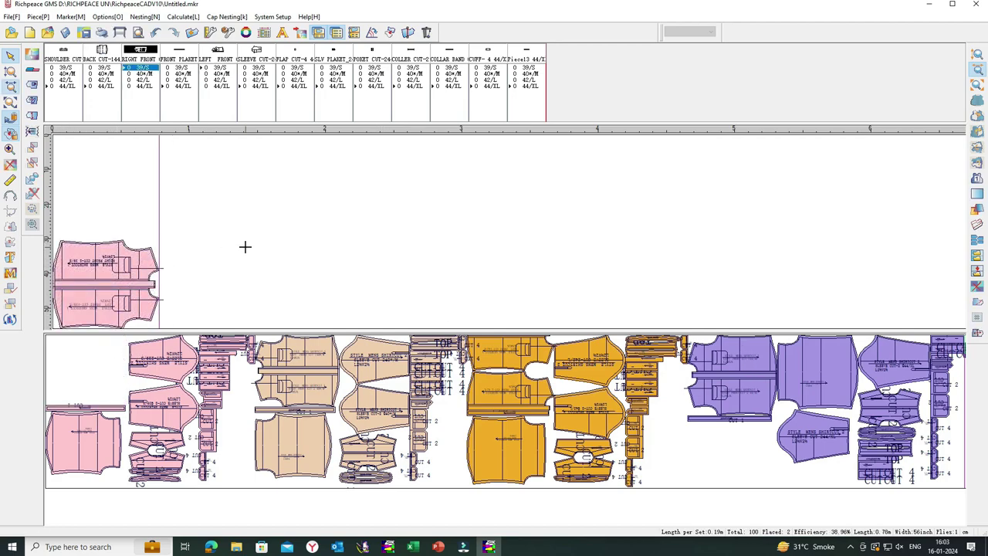
click(189, 263)
click(154, 33)
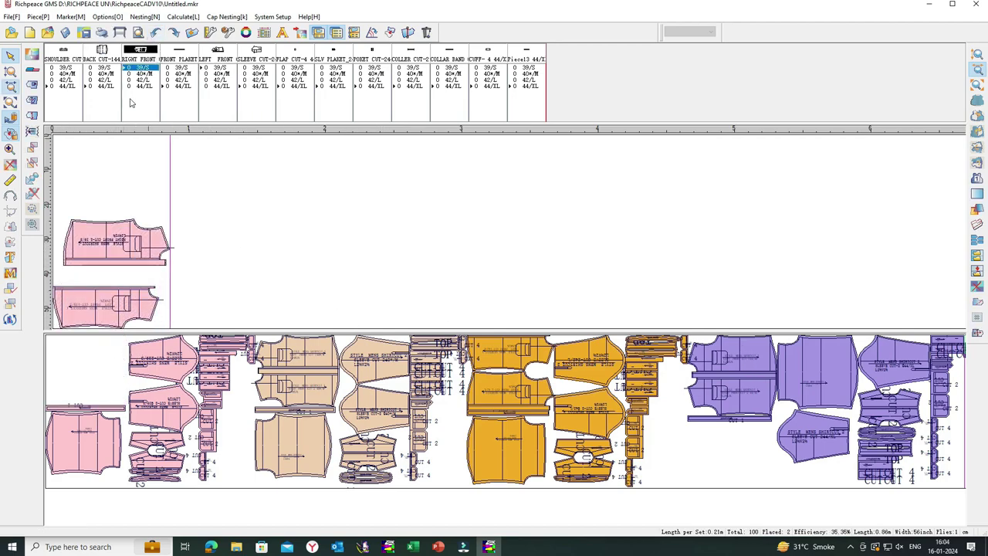
double_click(140, 287)
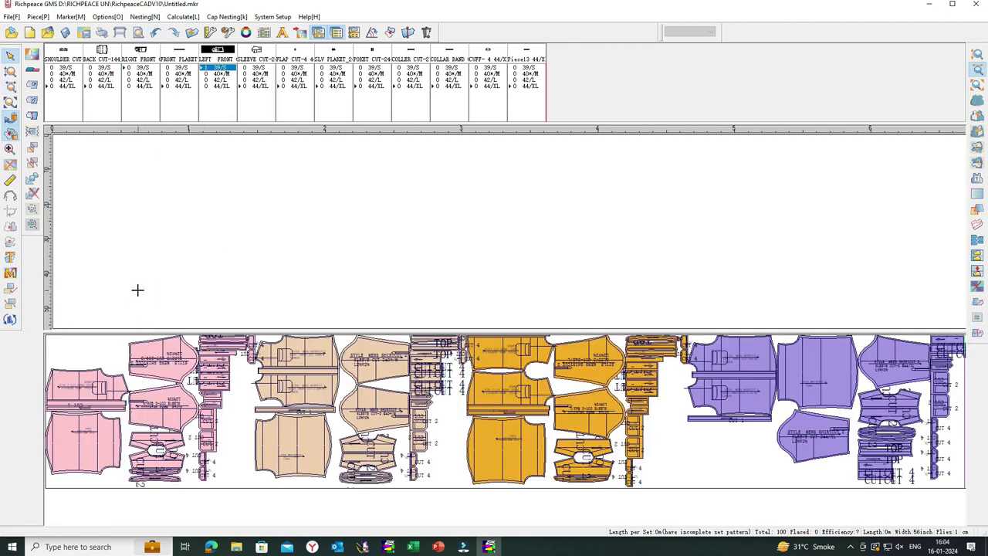
click(979, 289)
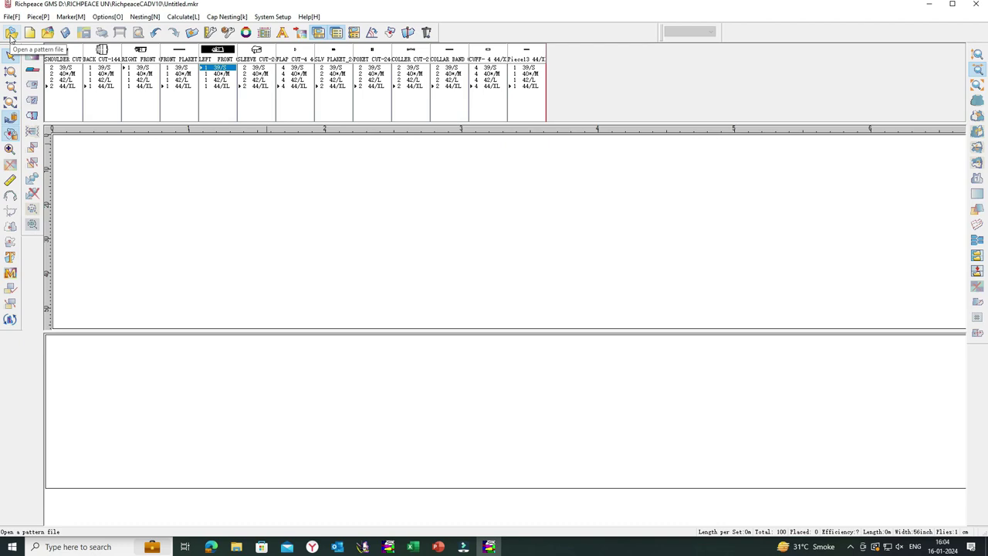
Step: Set Reverse Sets to 0 for sizes 39/S and 42/L in the shirt pattern's order settings
click(11, 33)
click(474, 228)
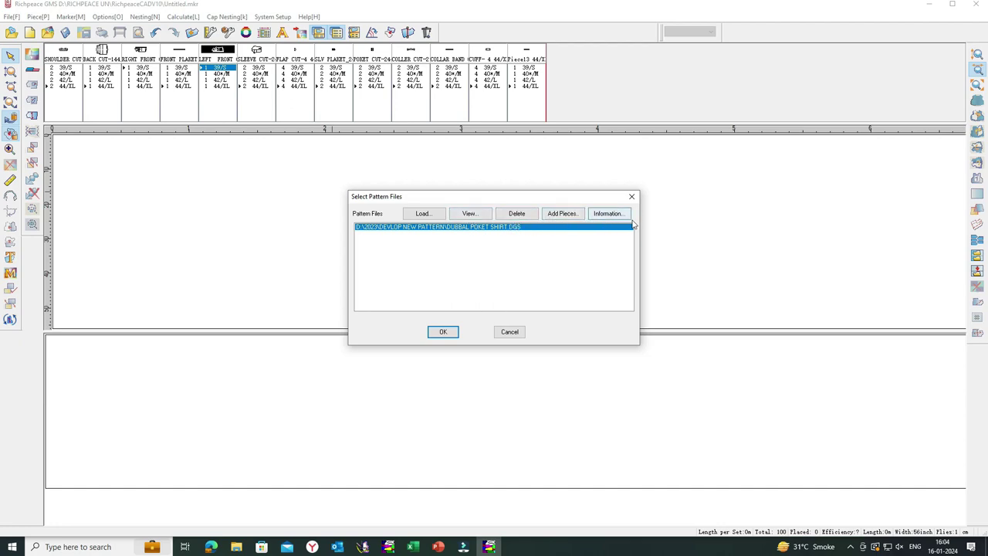
click(471, 216)
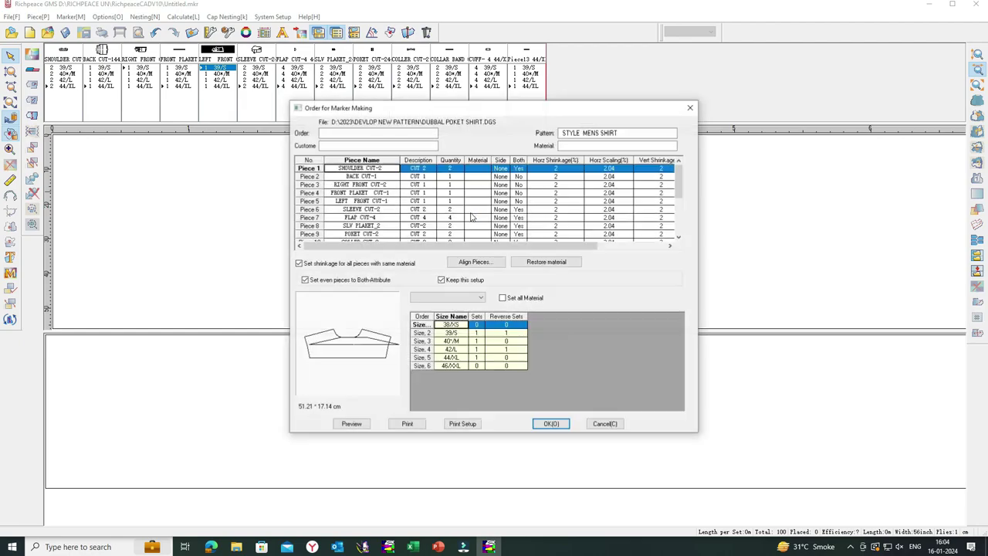
click(506, 333)
text(0)
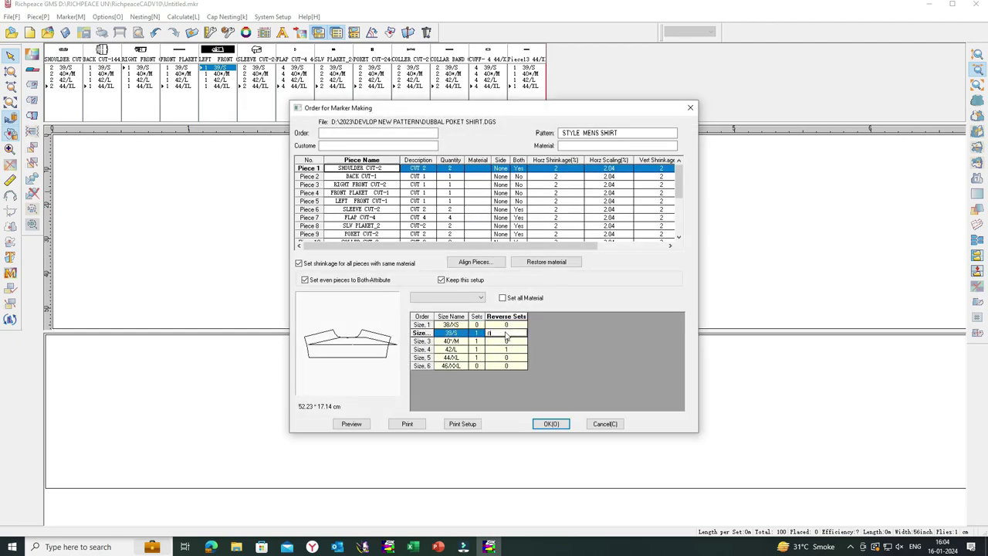
click(512, 350)
text(0)
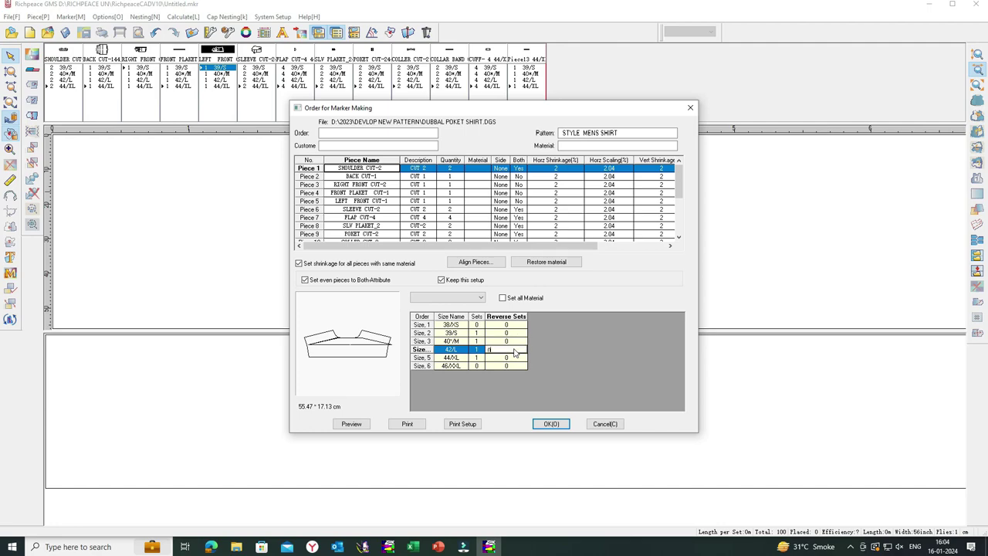
click(549, 426)
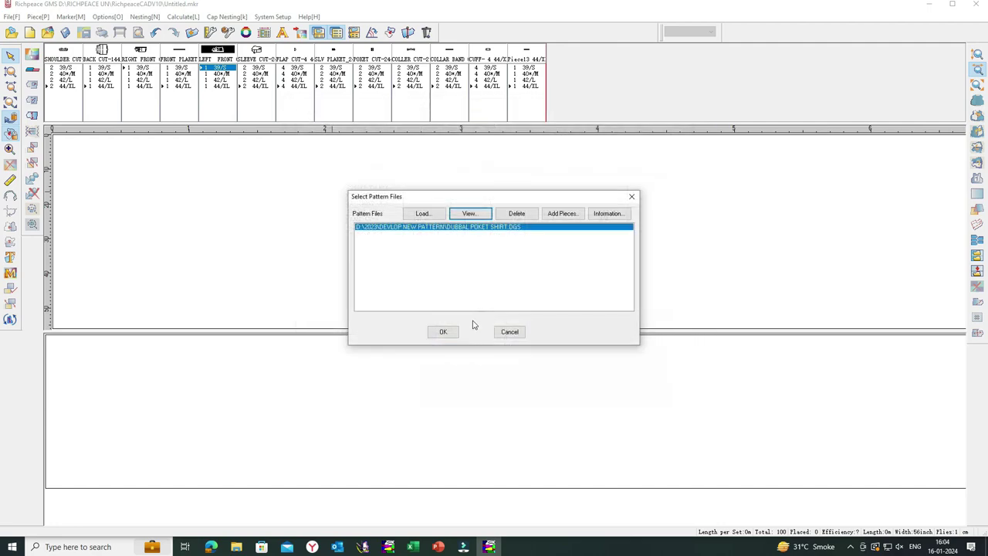
click(441, 332)
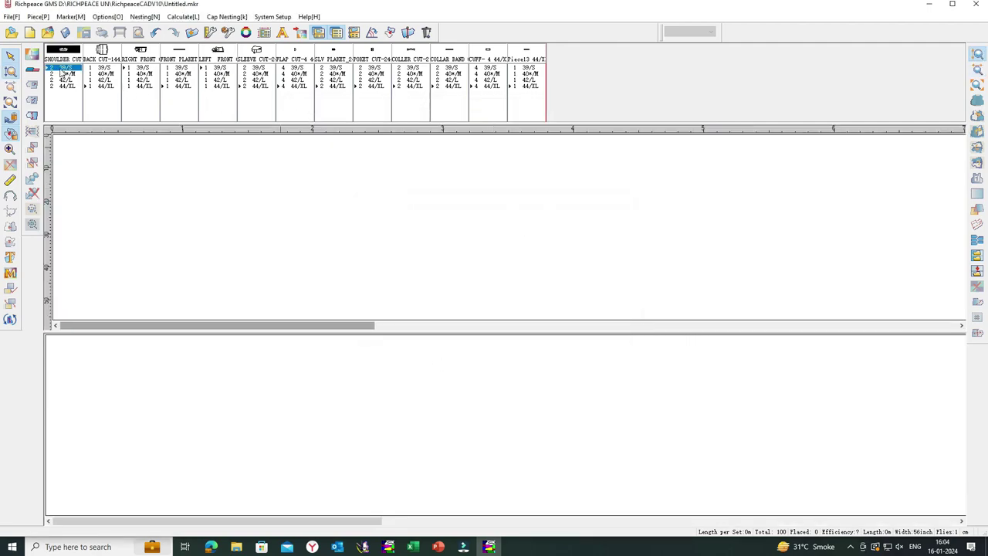
Step: Nest all 39/S, 40/M and 42/L pieces onto the marker in one direction
drag(62, 71, 533, 74)
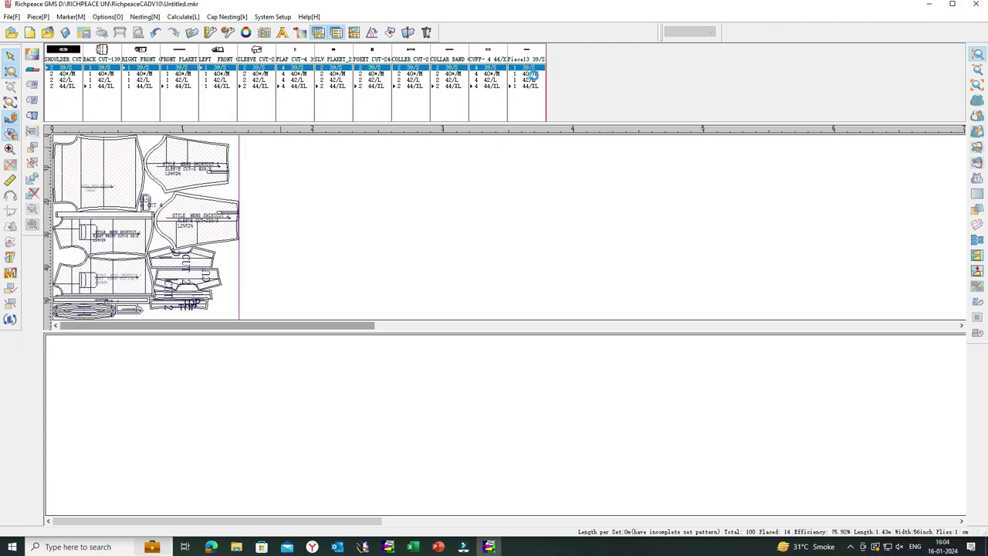
drag(60, 74, 536, 77)
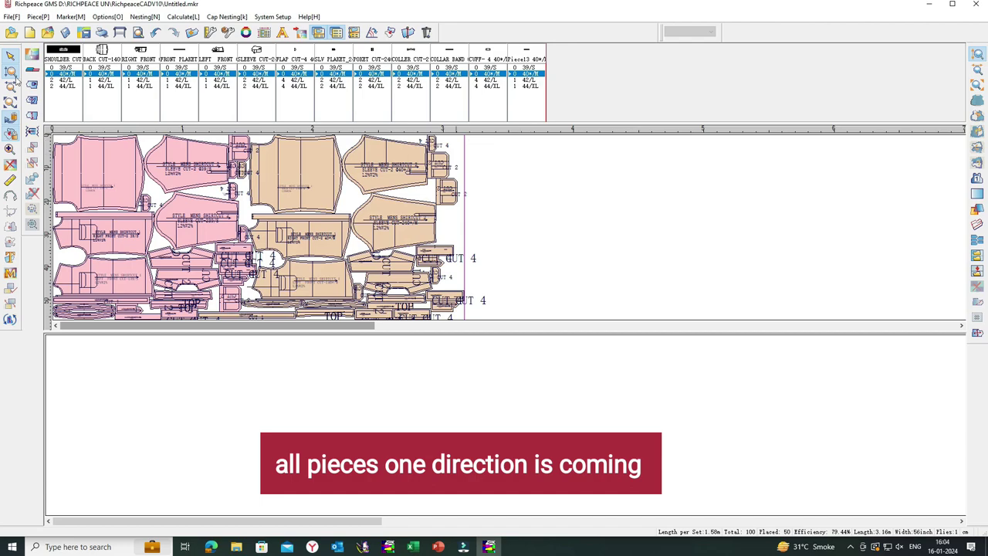
drag(57, 80, 517, 80)
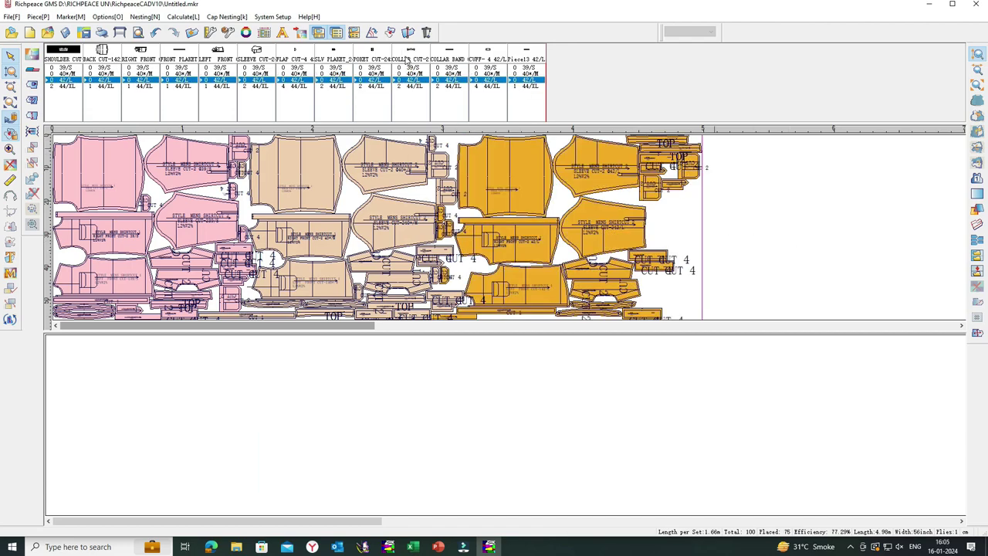
Step: Change all pieces' limit nesting to 2-way in Total Piece Info
click(353, 32)
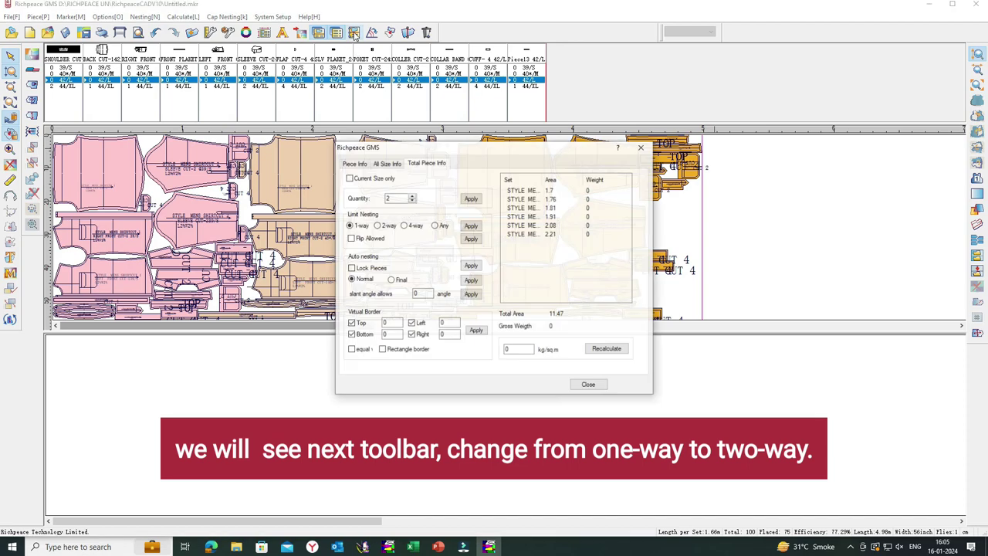
click(378, 225)
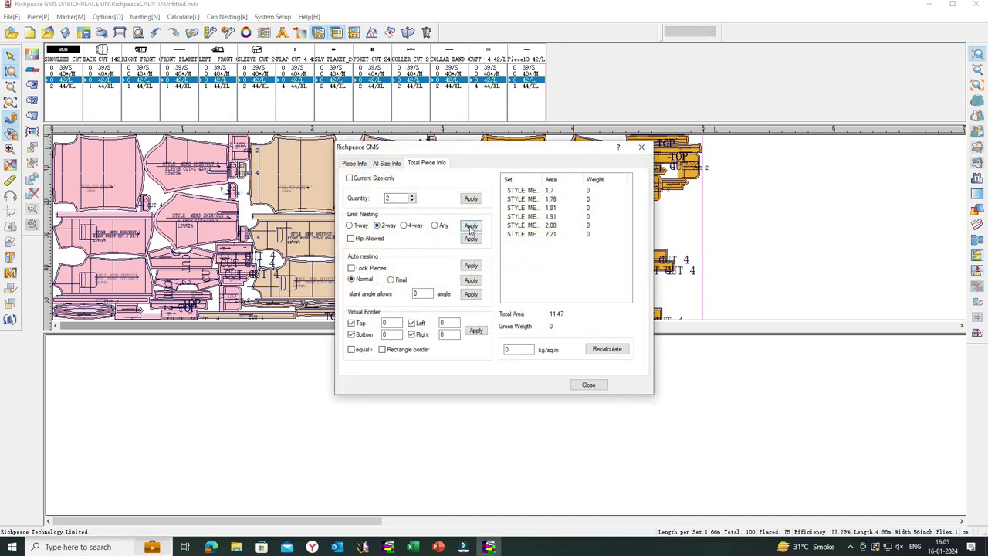
click(471, 226)
click(642, 148)
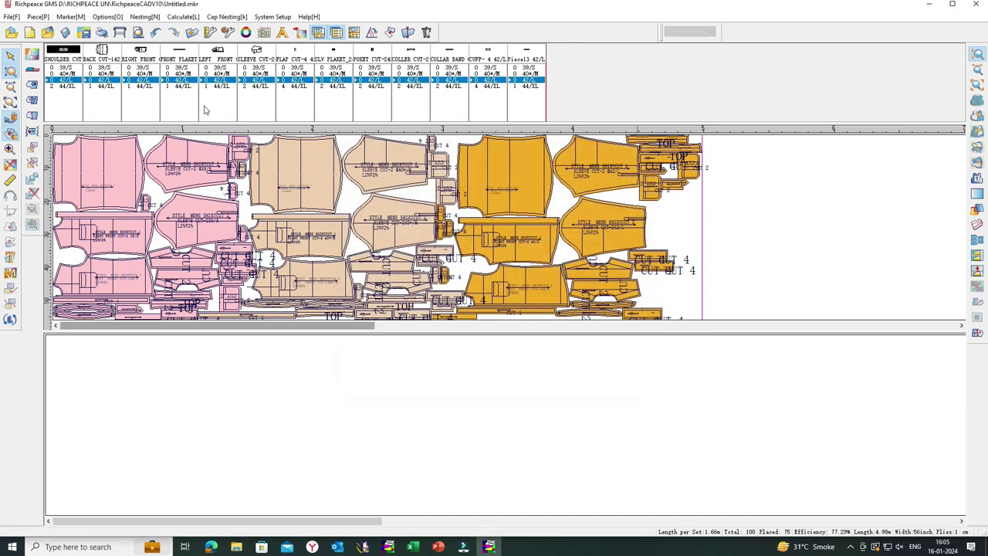
Step: Clean all pieces off the marker, then select the 39/S and 40/M size rows
click(10, 166)
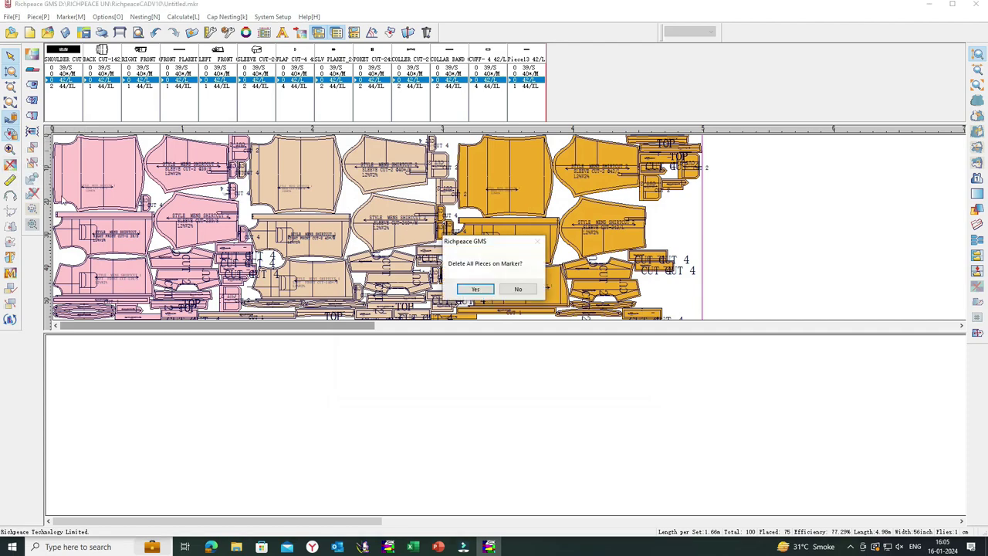
click(468, 287)
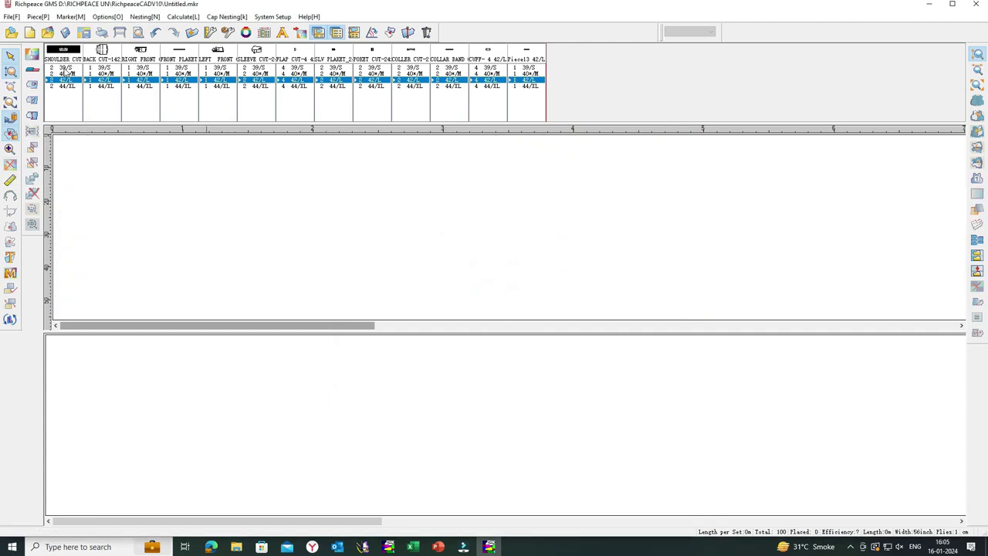
drag(66, 68, 529, 74)
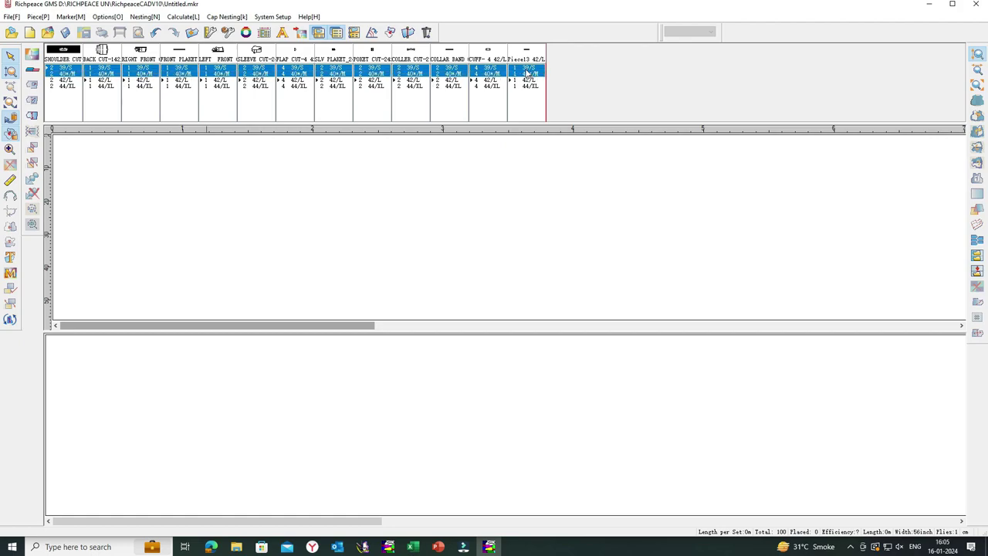
click(527, 74)
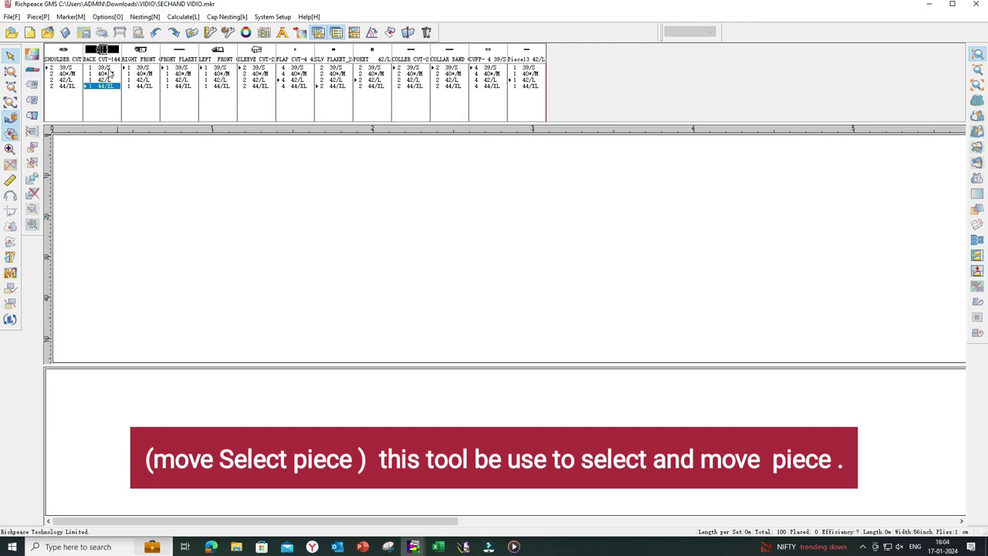
Step: Place and reposition the 40/M BACK CUT piece, return it to the list, then place every size of every piece
double_click(111, 73)
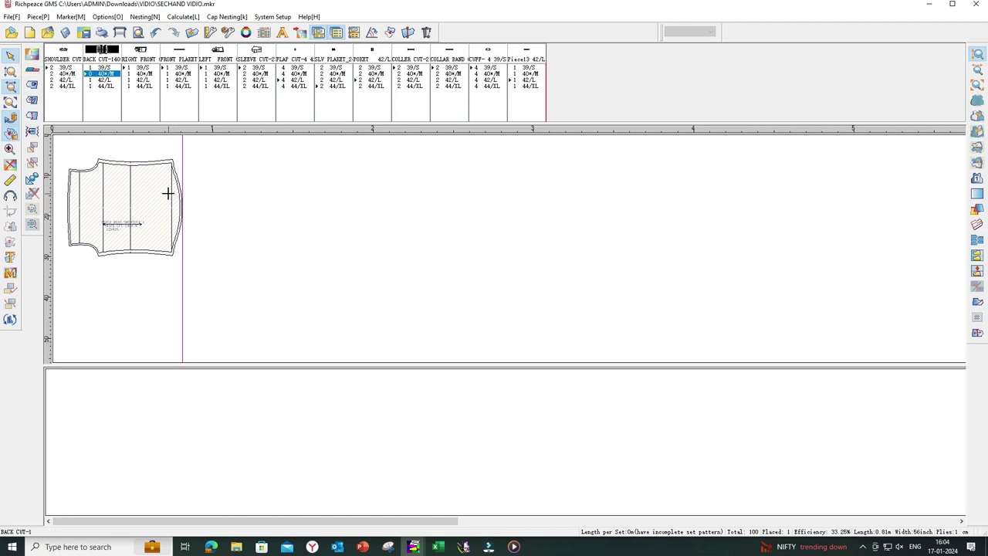
drag(166, 196, 181, 214)
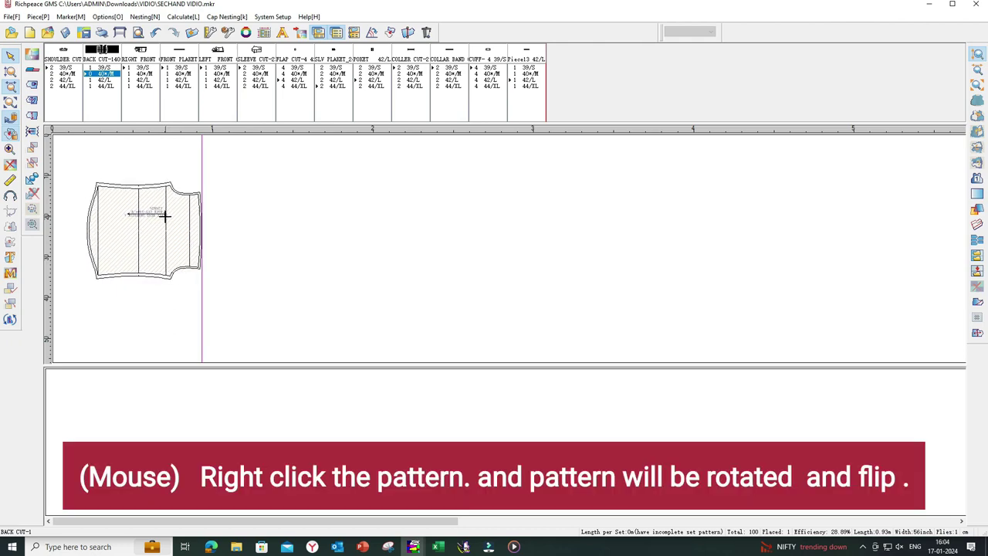
click(166, 213)
click(172, 223)
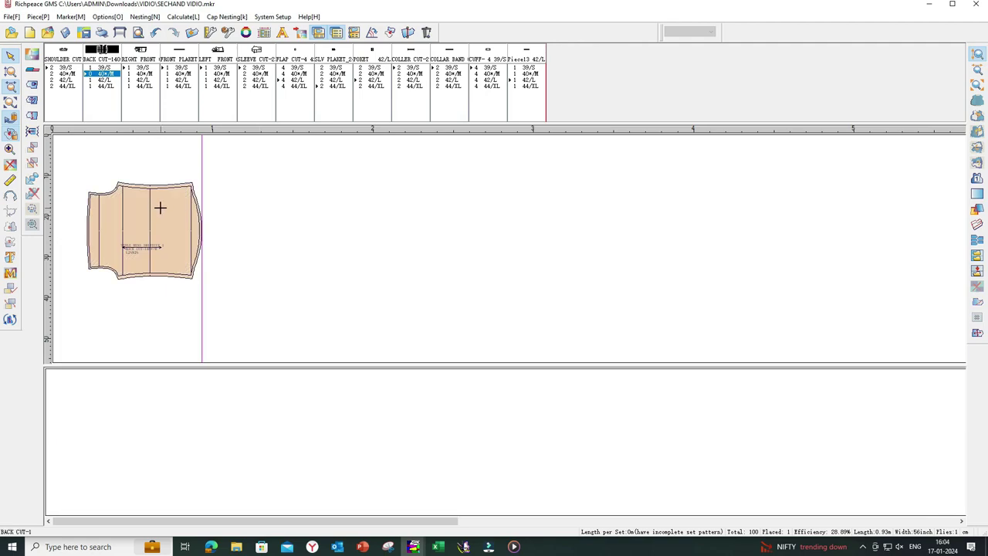
double_click(159, 207)
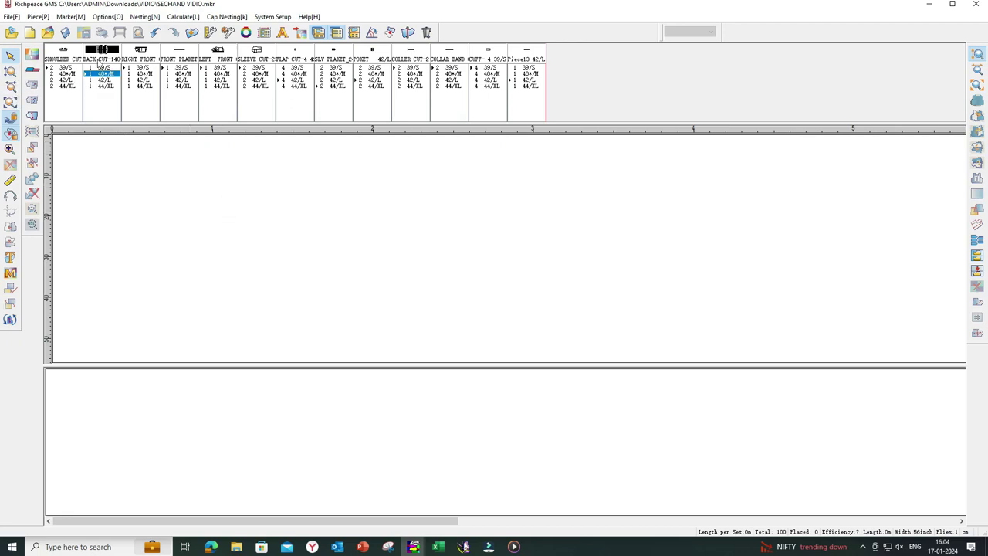
drag(59, 83, 536, 109)
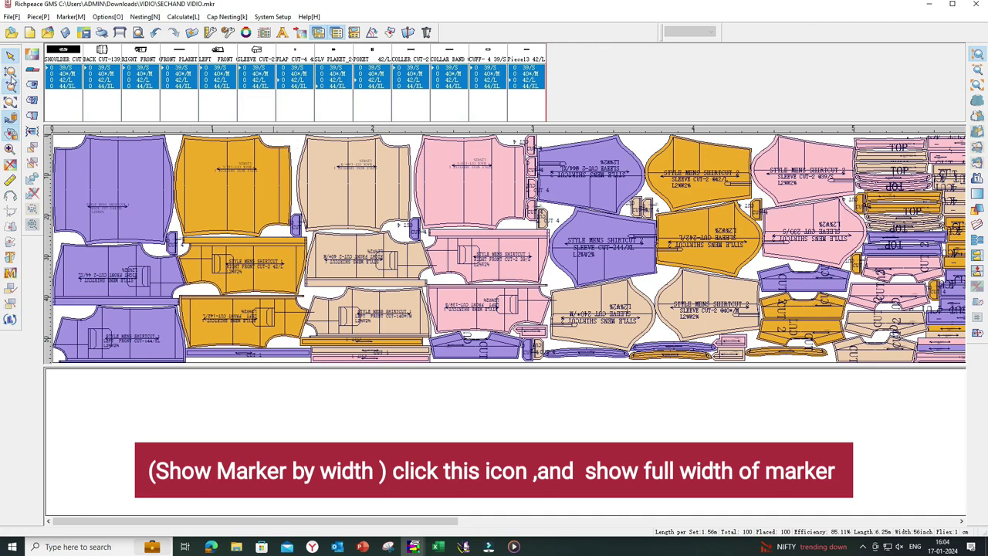
Step: Fit the marker to its width, show all pieces and the full length, then zoom back in
click(11, 74)
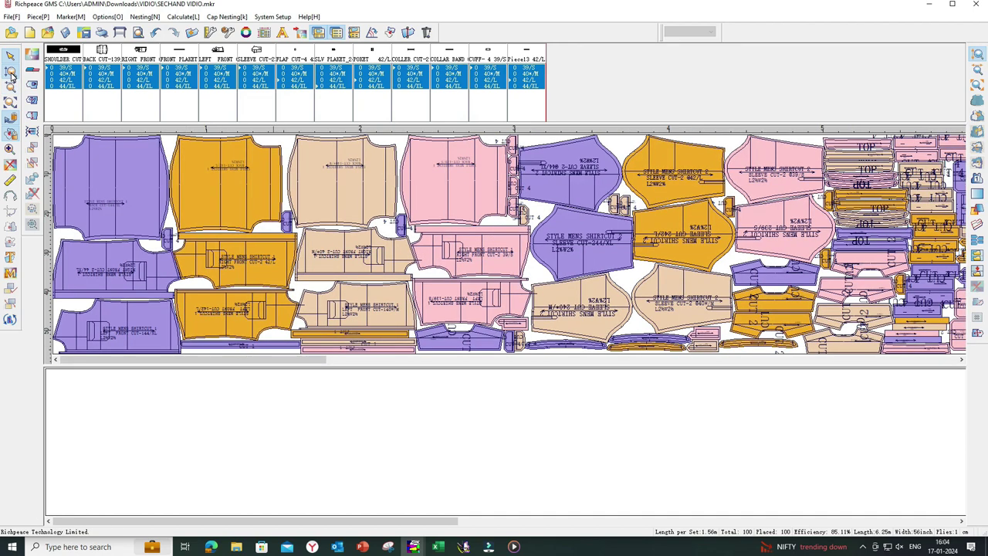
click(11, 75)
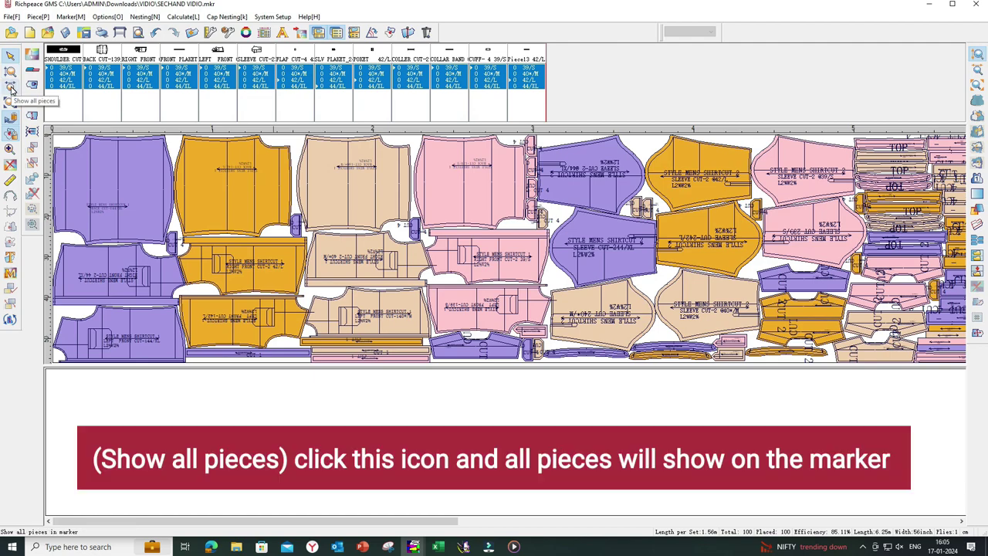
click(11, 90)
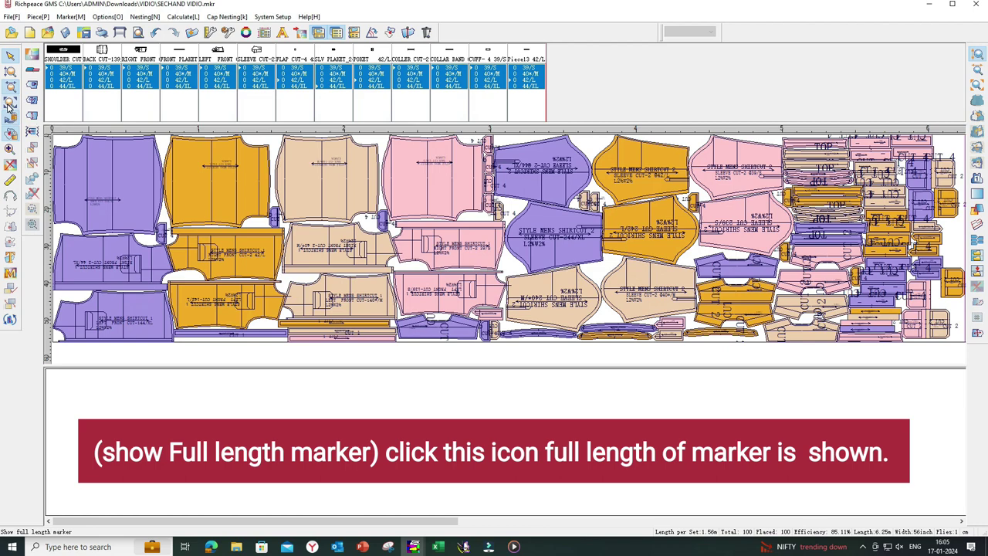
click(9, 105)
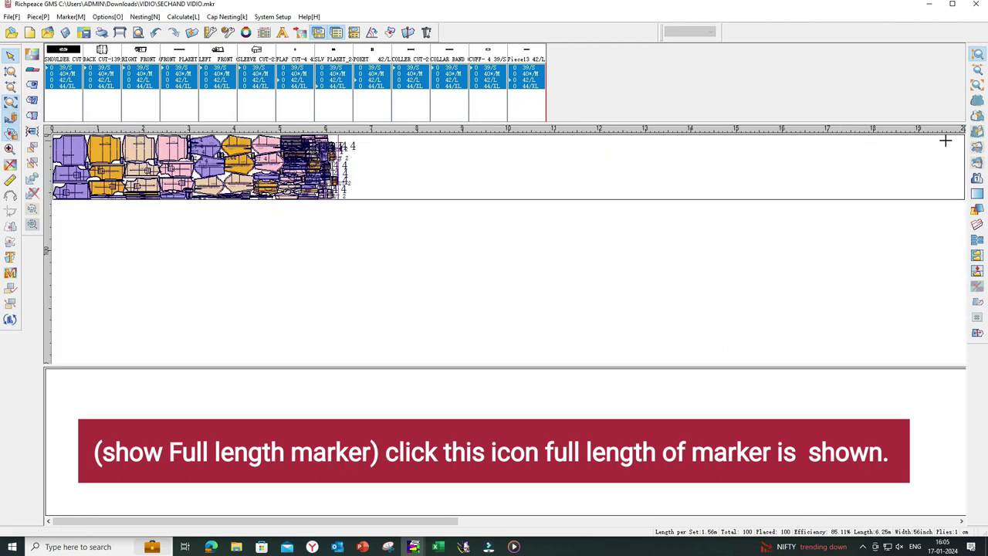
click(11, 103)
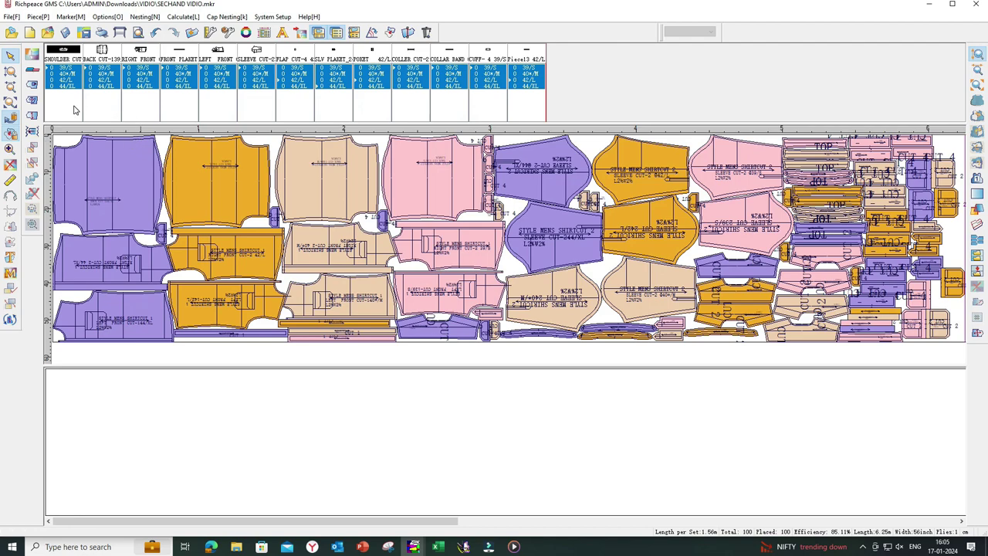
Step: Delete all pieces from the marker and place one back piece at its left edge
click(10, 166)
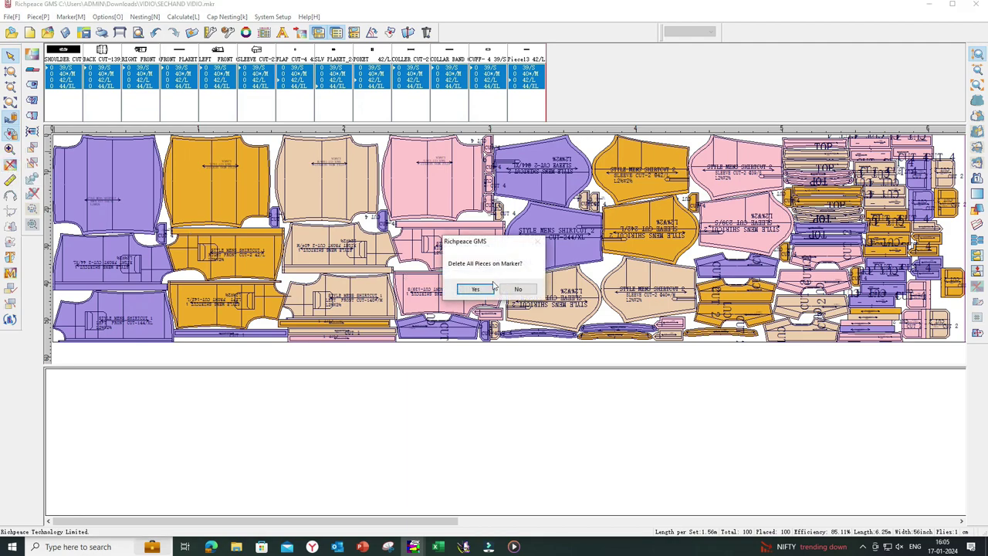
click(479, 287)
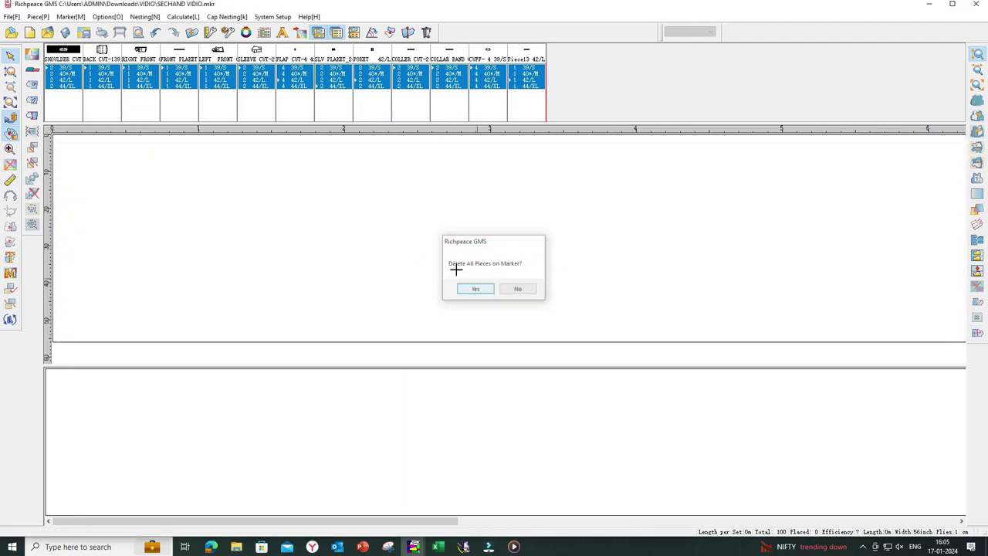
click(106, 78)
click(132, 192)
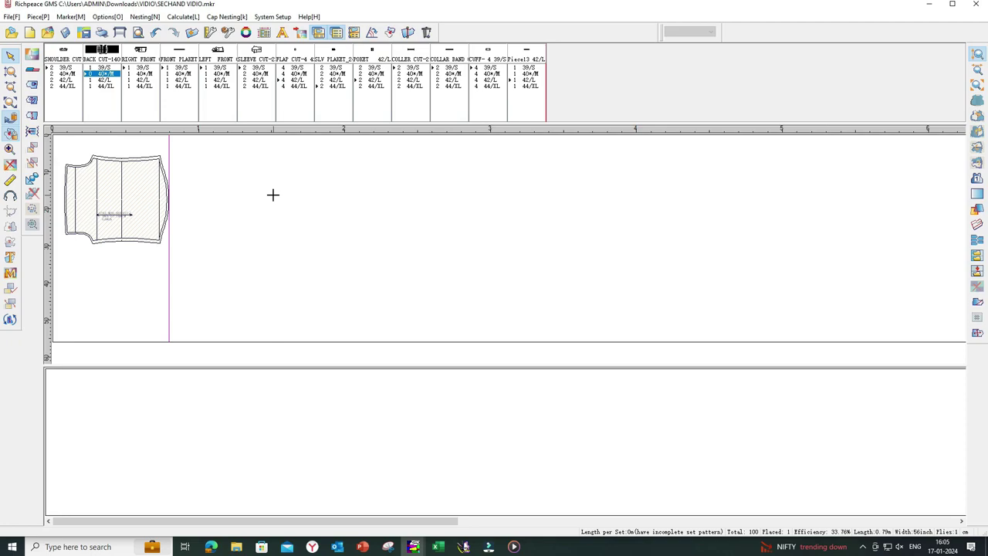
drag(128, 207, 186, 221)
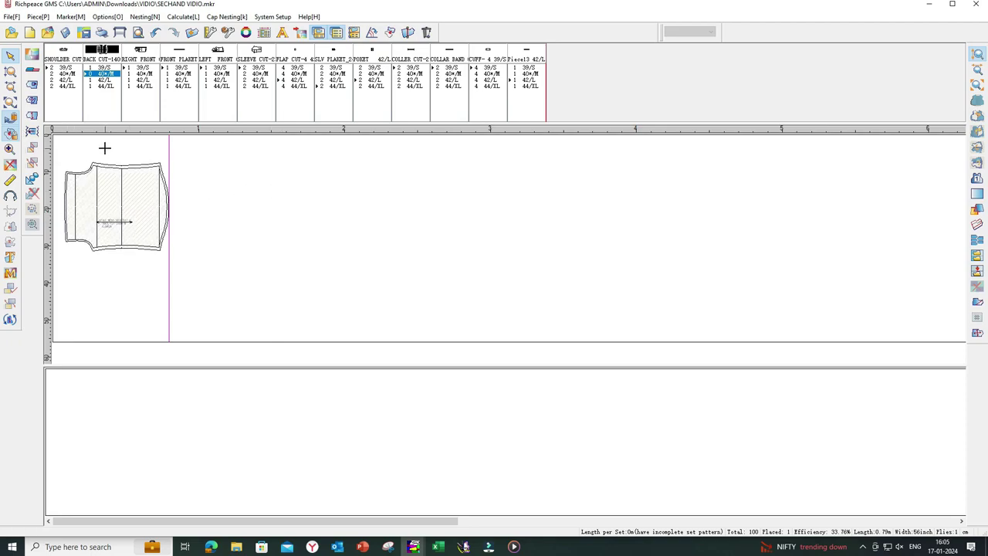
click(17, 132)
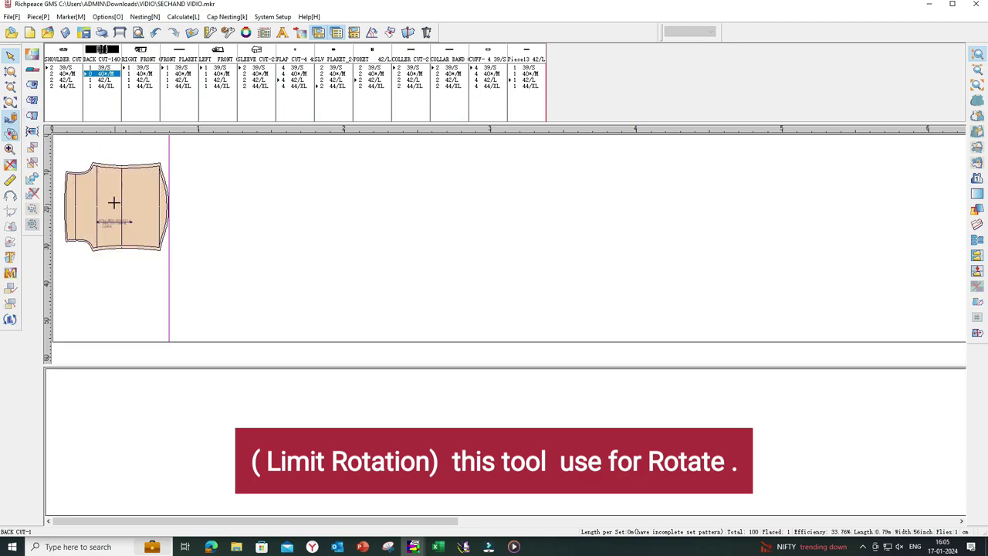
drag(113, 203, 234, 183)
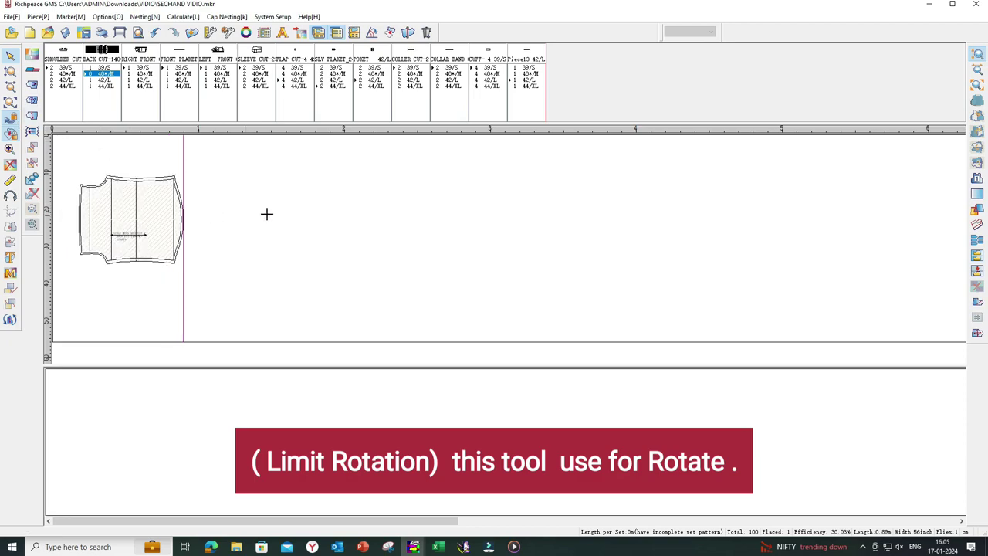
Step: Rotate the back piece with Limit Rotation until horizontal again, then select it under Limit Flip
click(11, 129)
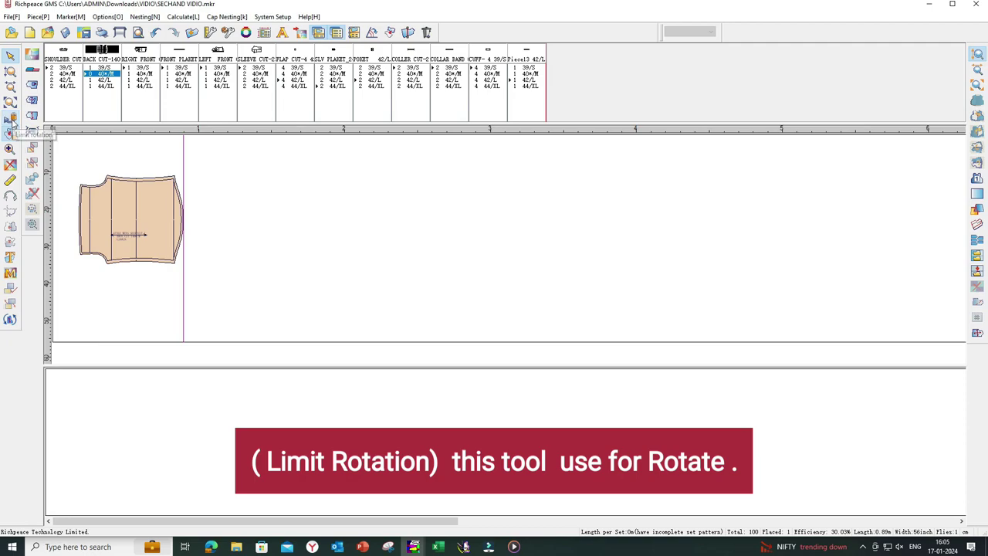
click(158, 218)
click(157, 219)
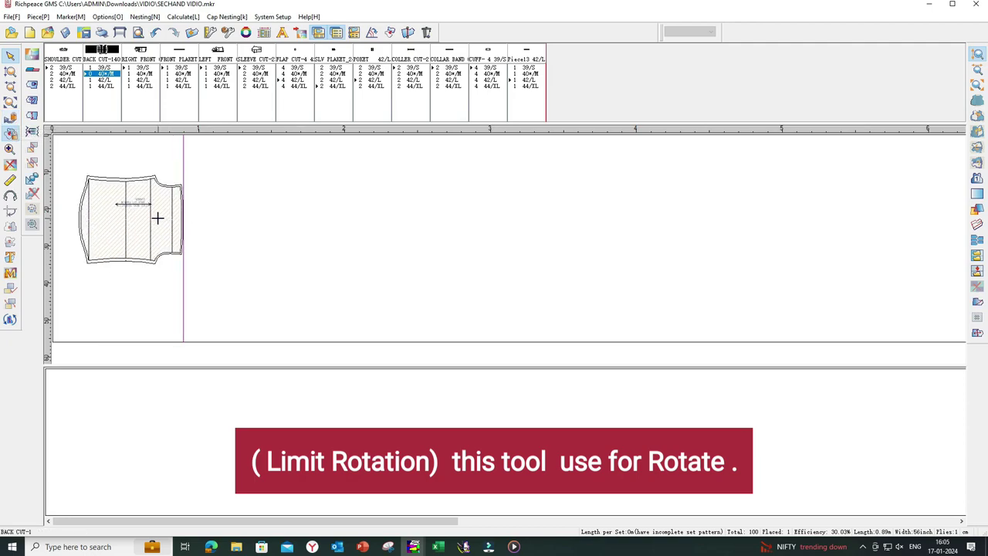
click(157, 218)
click(158, 219)
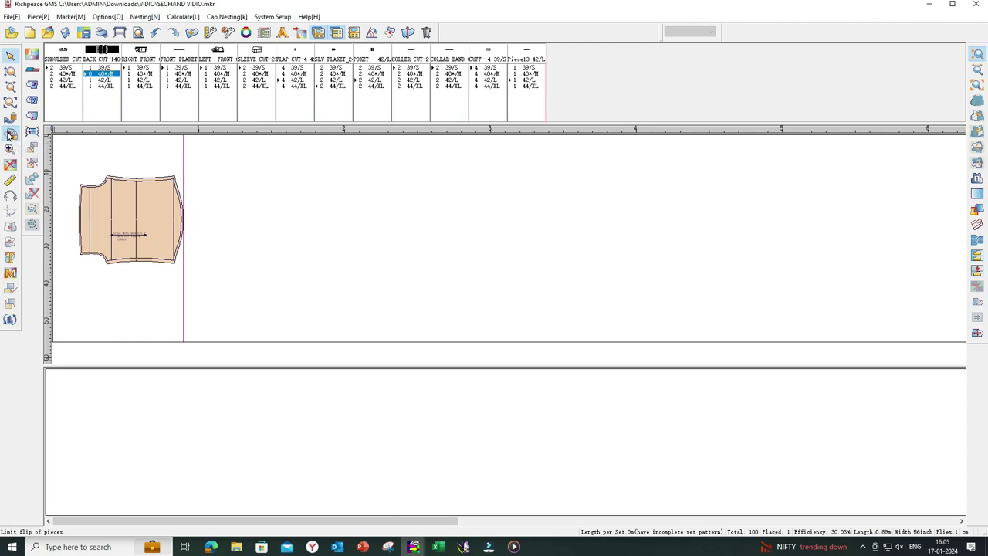
click(11, 134)
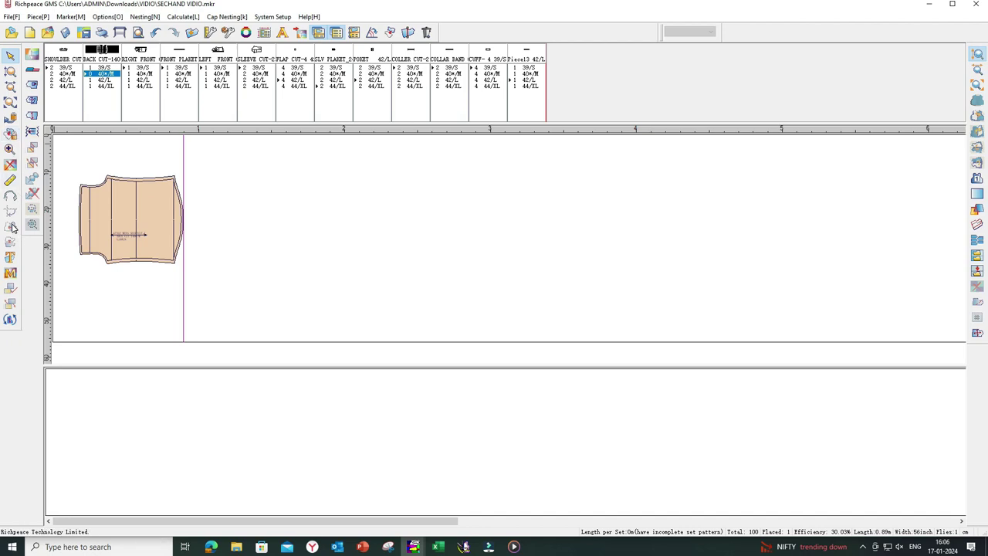
click(155, 206)
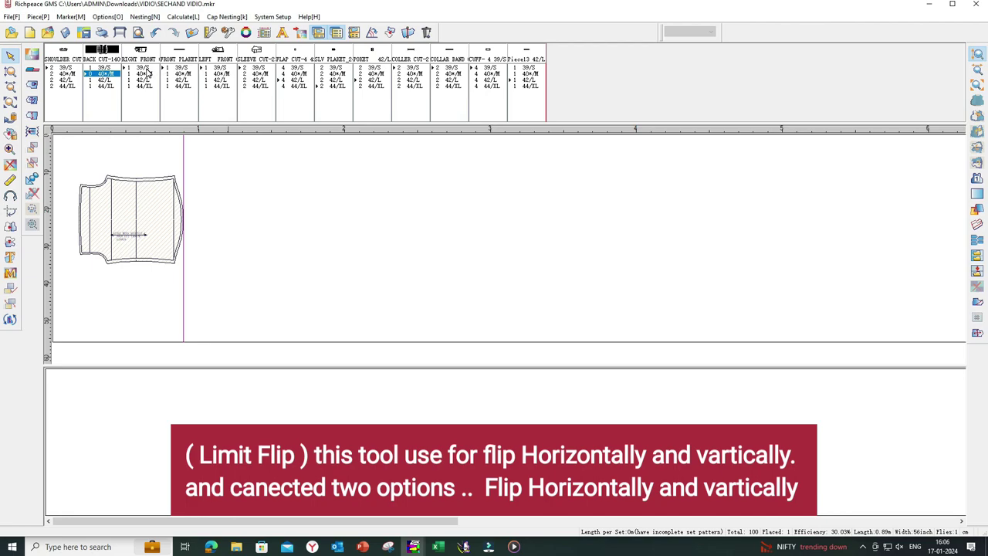
Step: Place a right front piece beside the back and flip it horizontally several times
click(148, 71)
click(363, 203)
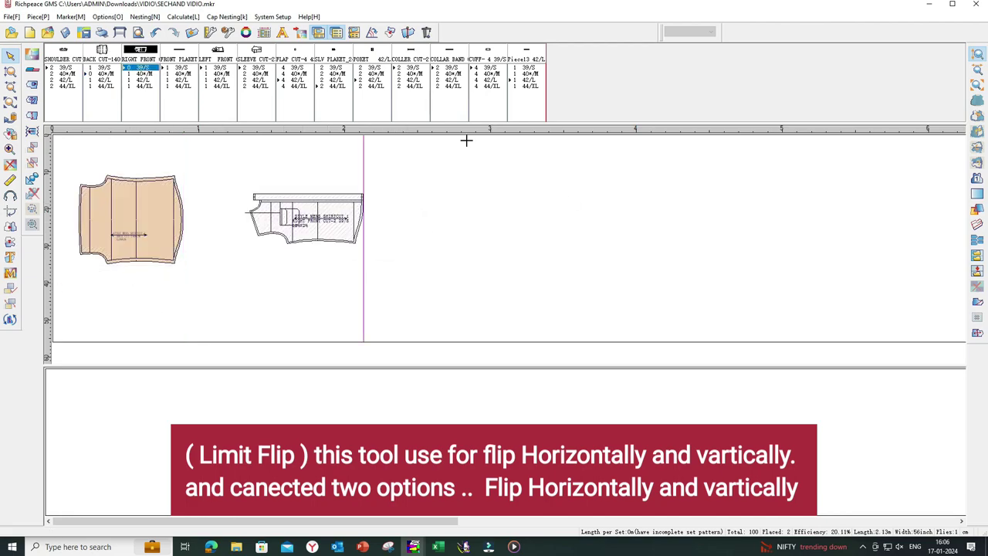
click(11, 226)
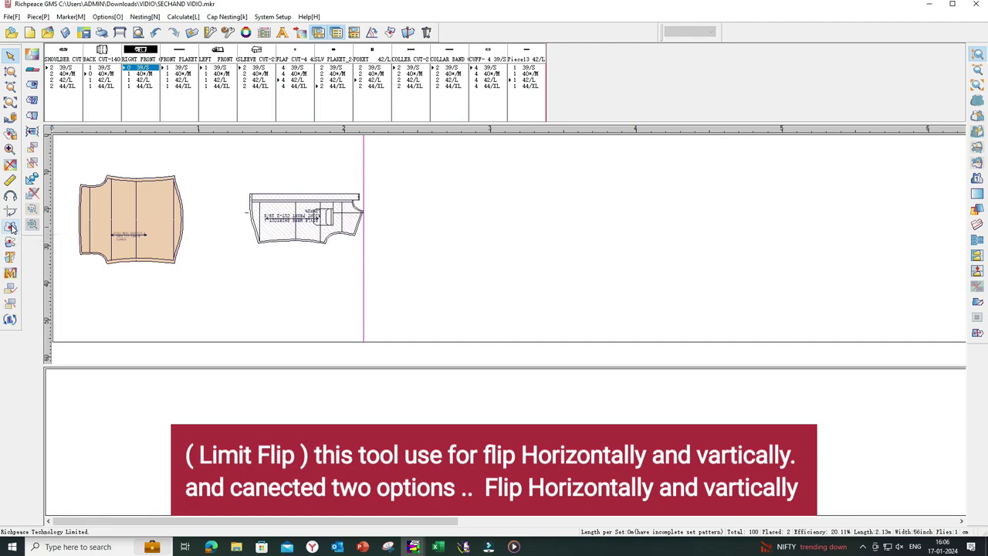
click(11, 226)
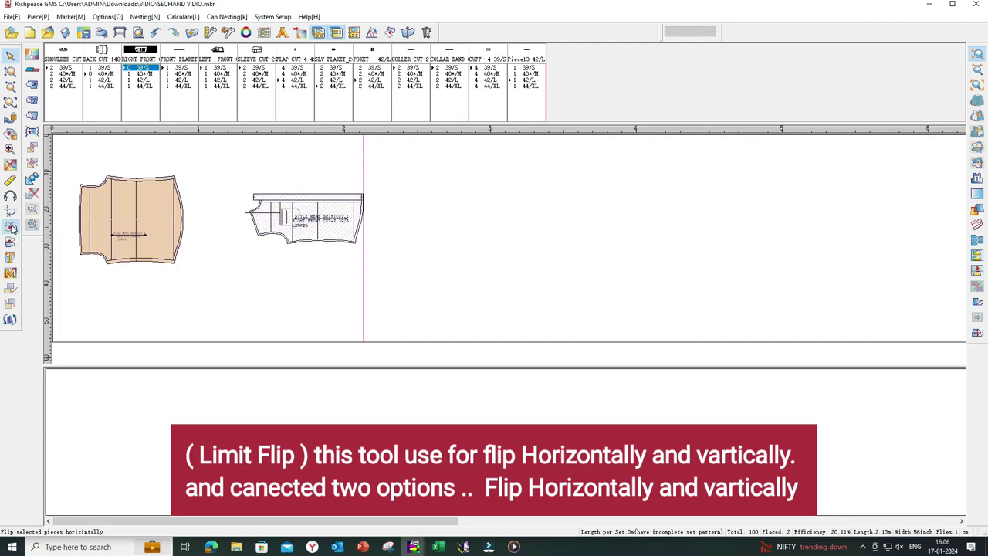
click(10, 227)
click(10, 226)
click(11, 226)
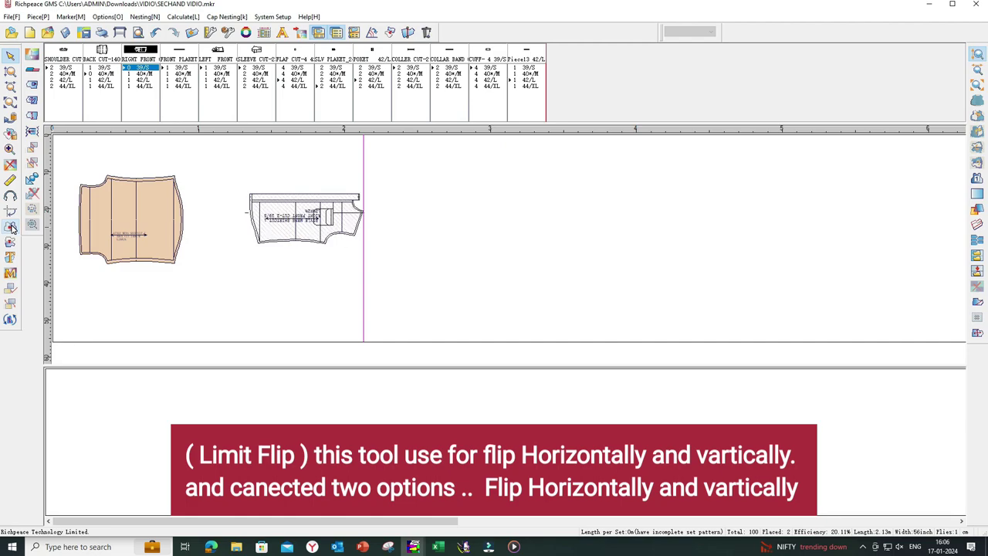
click(11, 226)
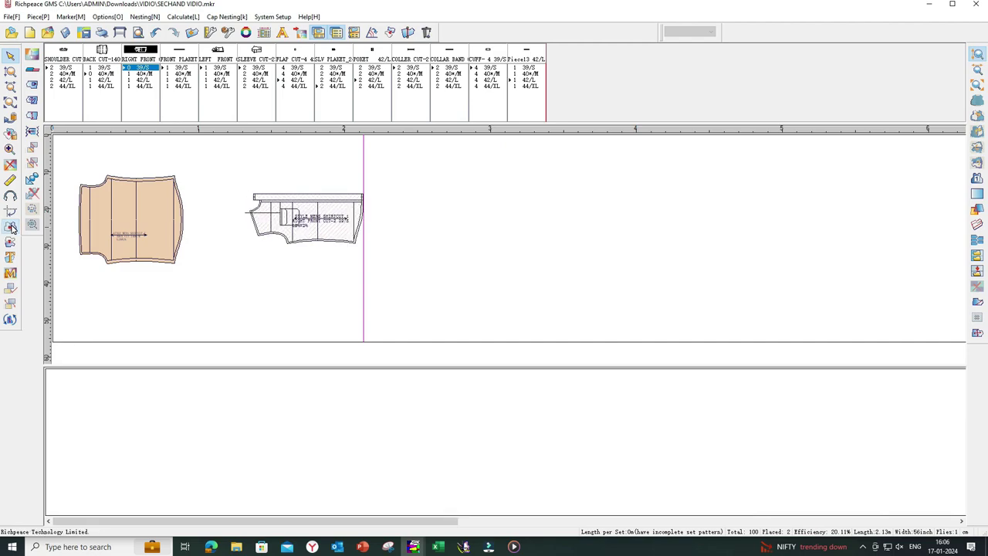
Step: Flip the right front piece vertically, then pick it under Limit Flip and flip it vertically again
click(10, 243)
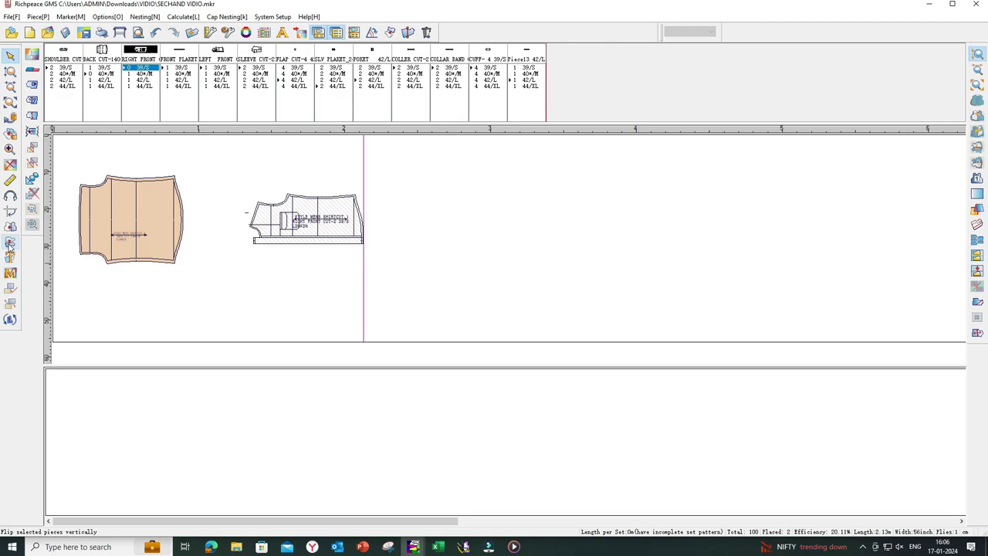
click(10, 242)
click(10, 244)
click(10, 244)
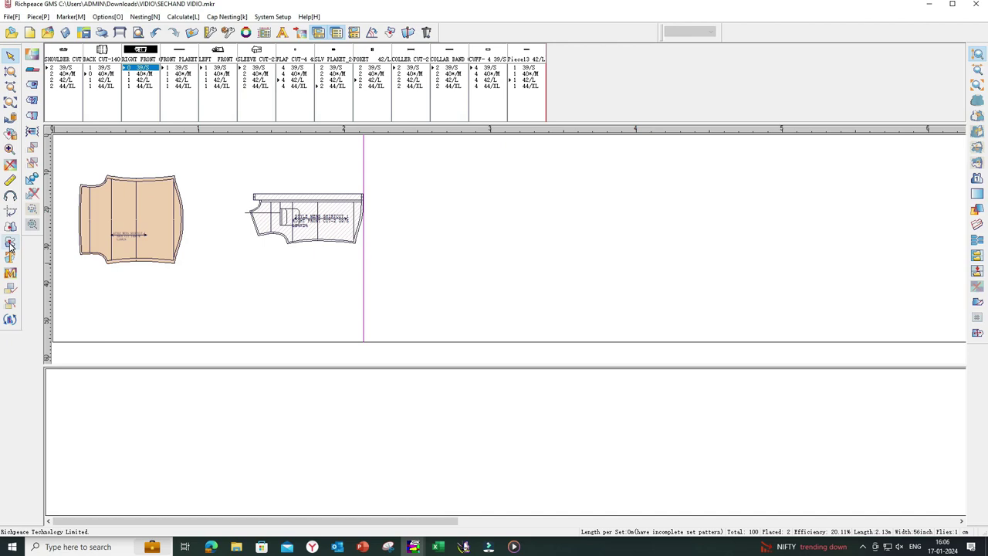
click(10, 244)
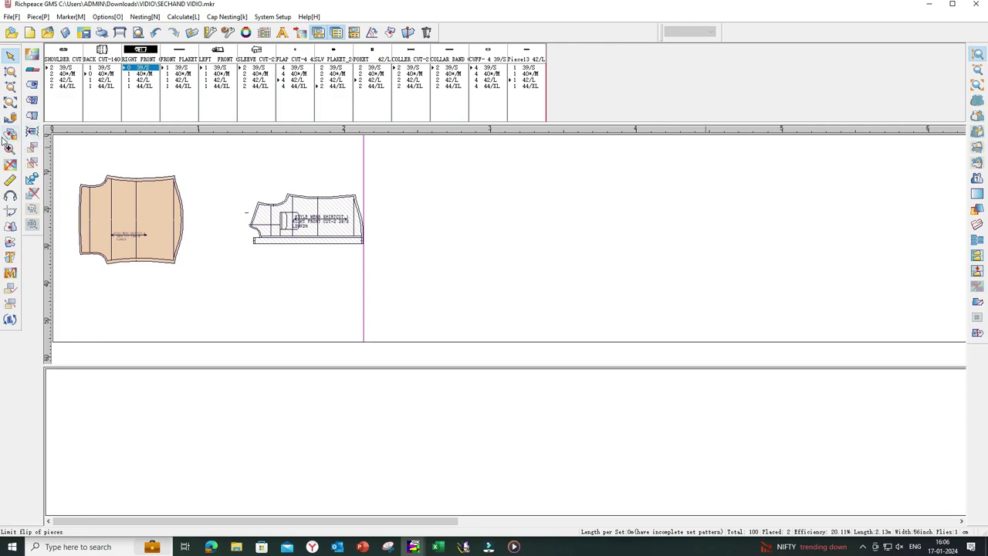
click(12, 134)
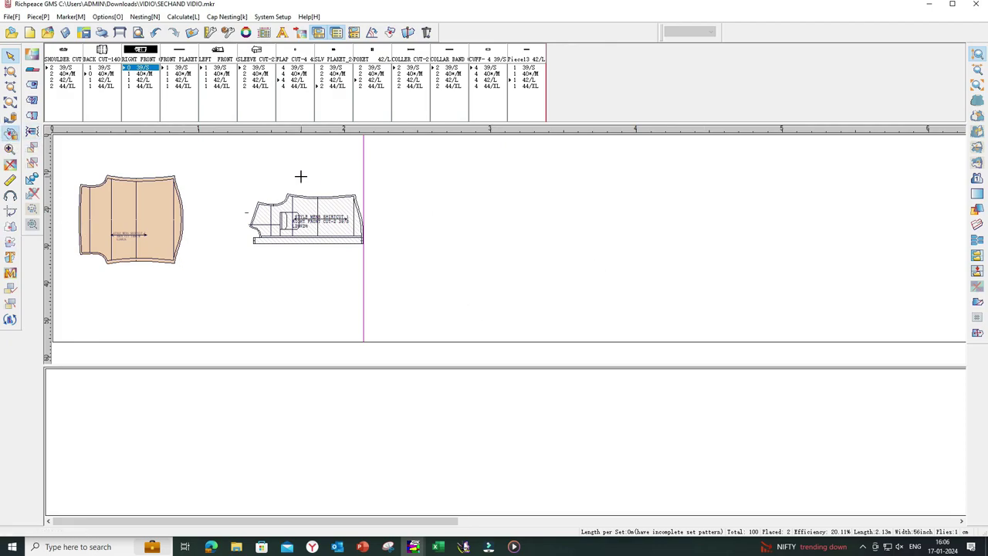
click(305, 220)
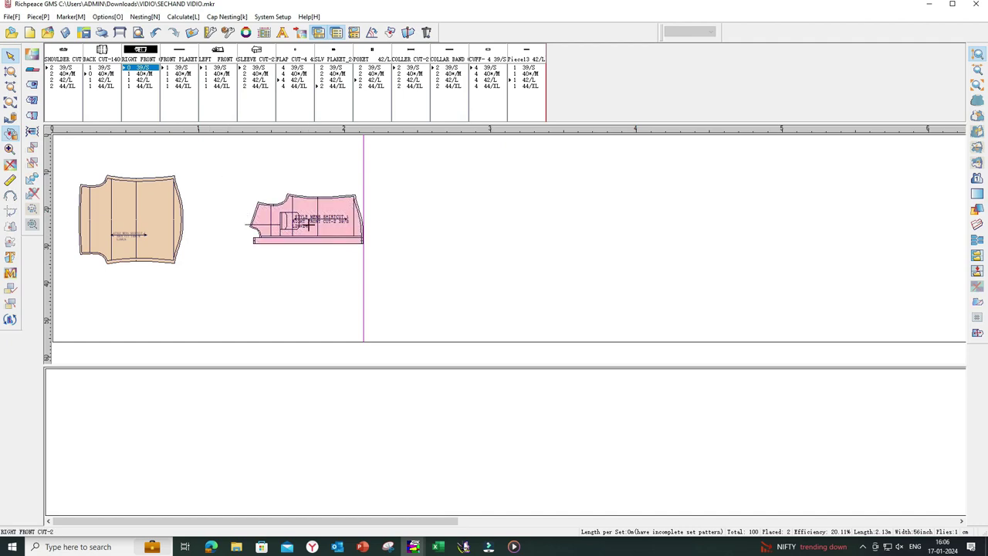
click(11, 244)
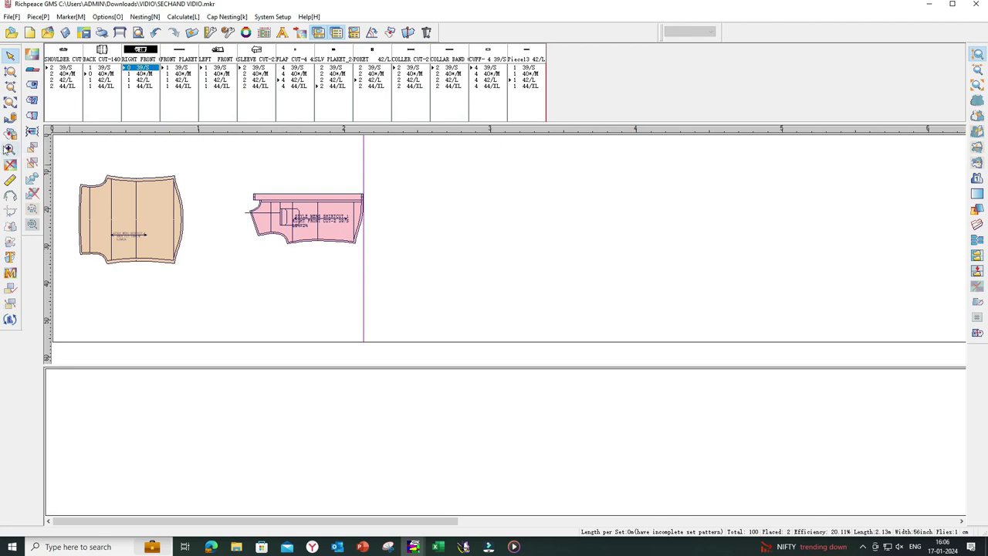
click(10, 133)
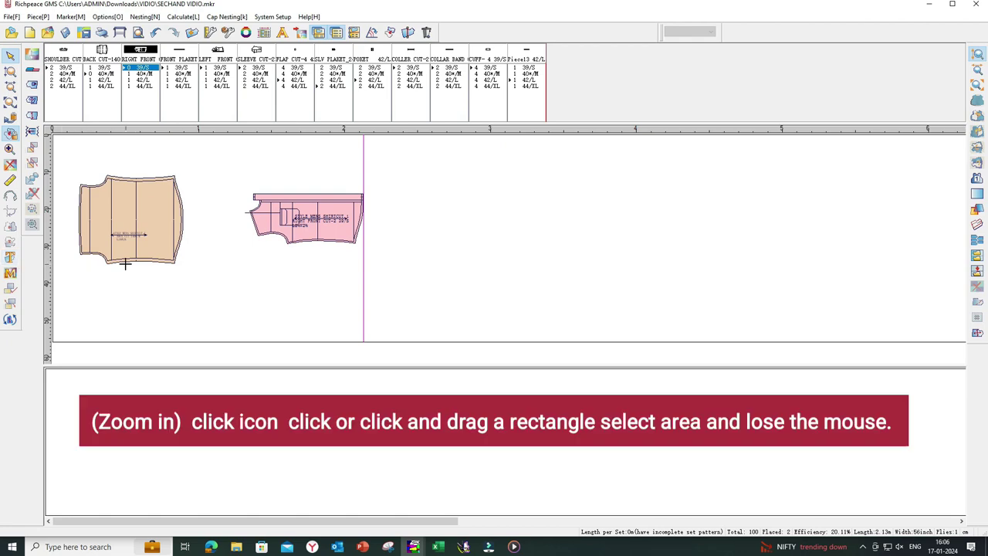
Step: Move the back piece further right, zoom into the back and right front pieces, then zoom out
click(137, 227)
click(287, 221)
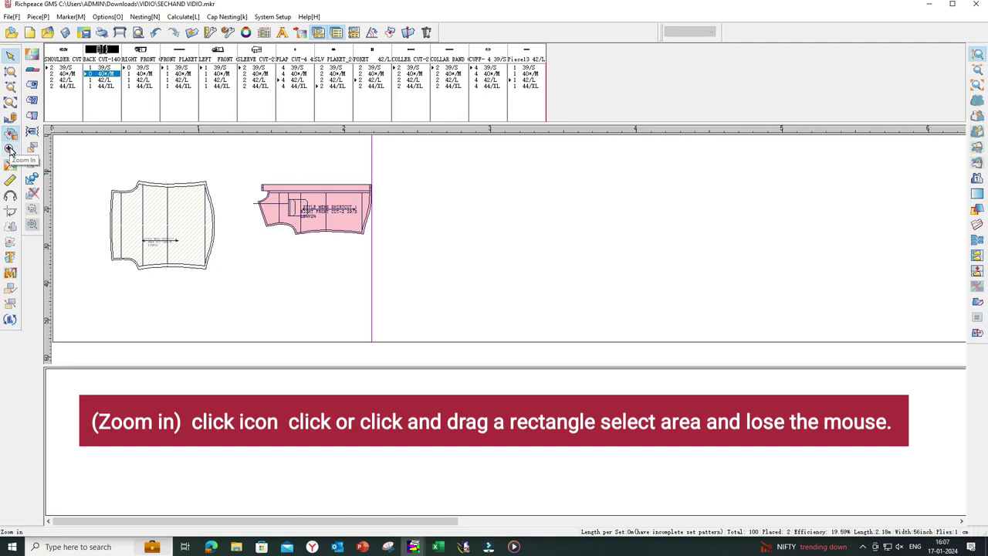
click(10, 149)
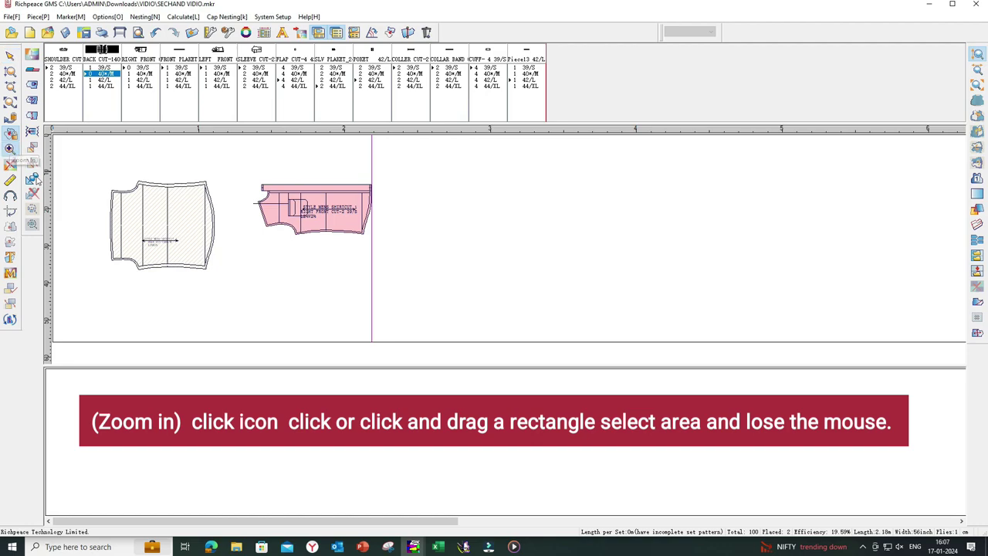
drag(96, 171, 216, 274)
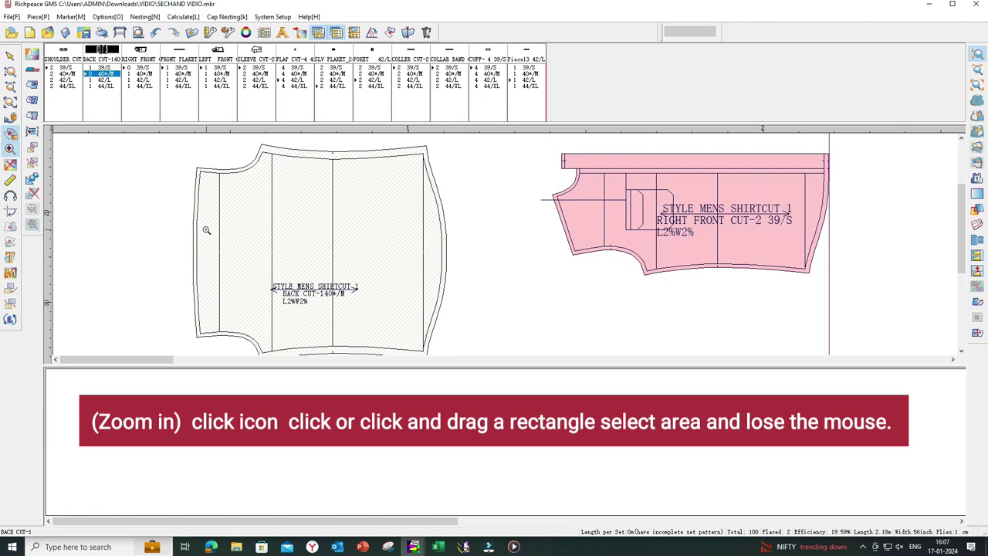
right_click(104, 163)
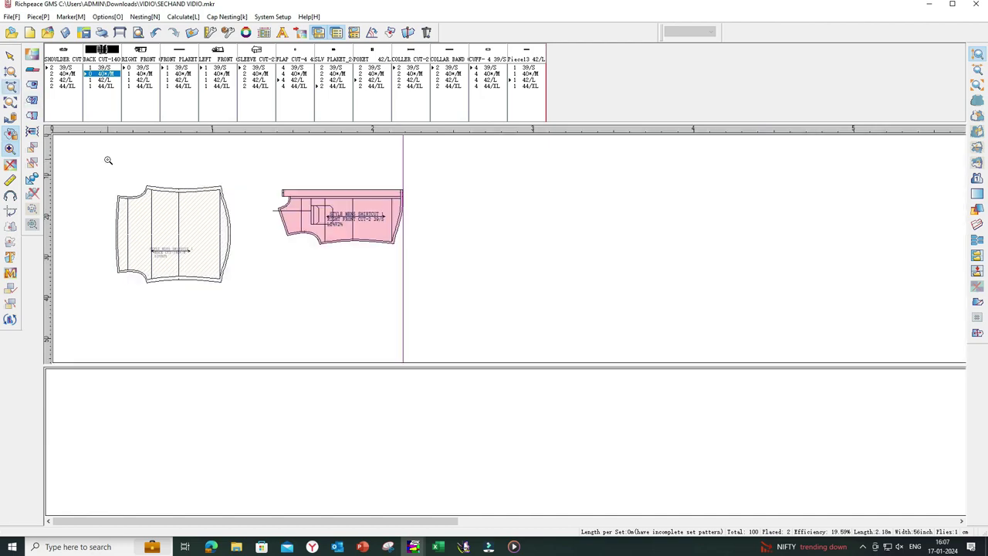
click(11, 101)
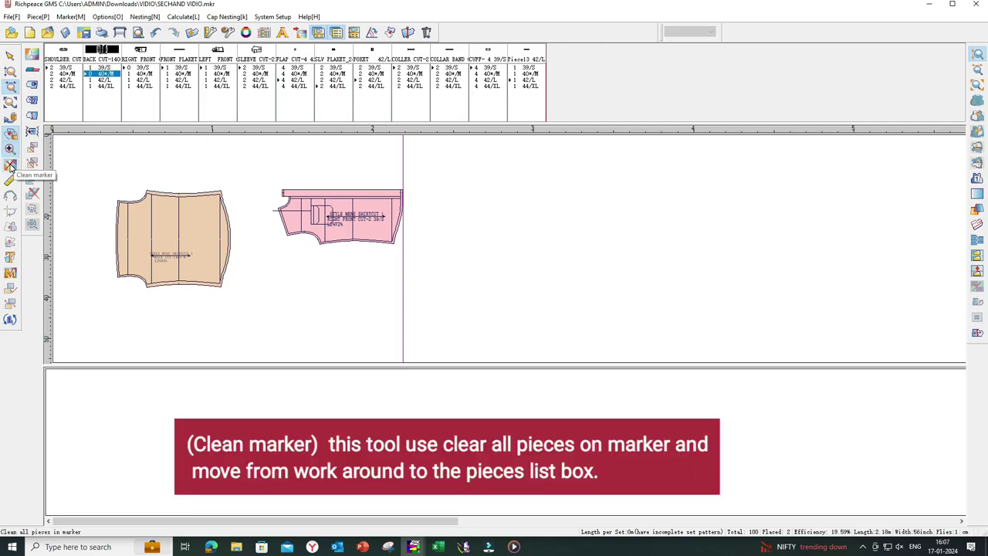
click(11, 165)
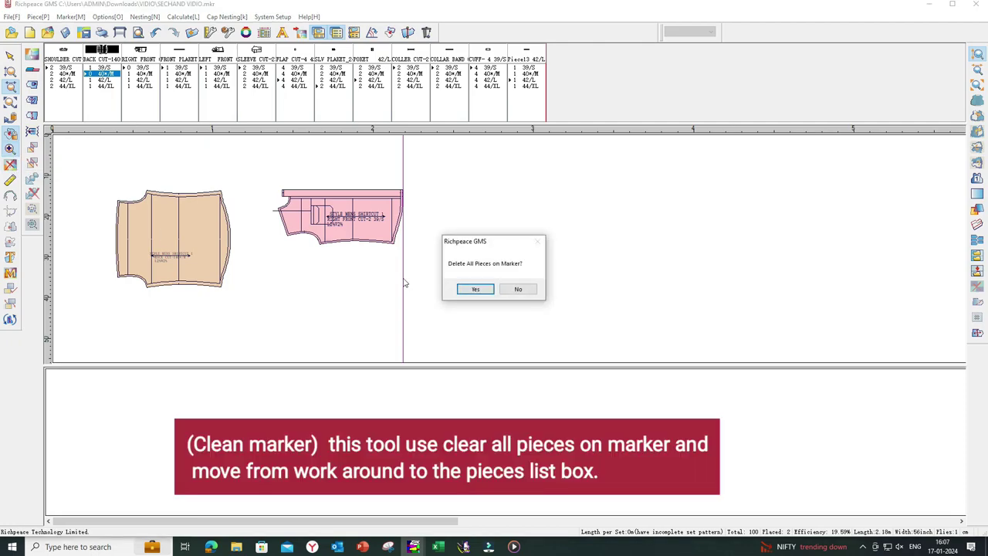
click(477, 292)
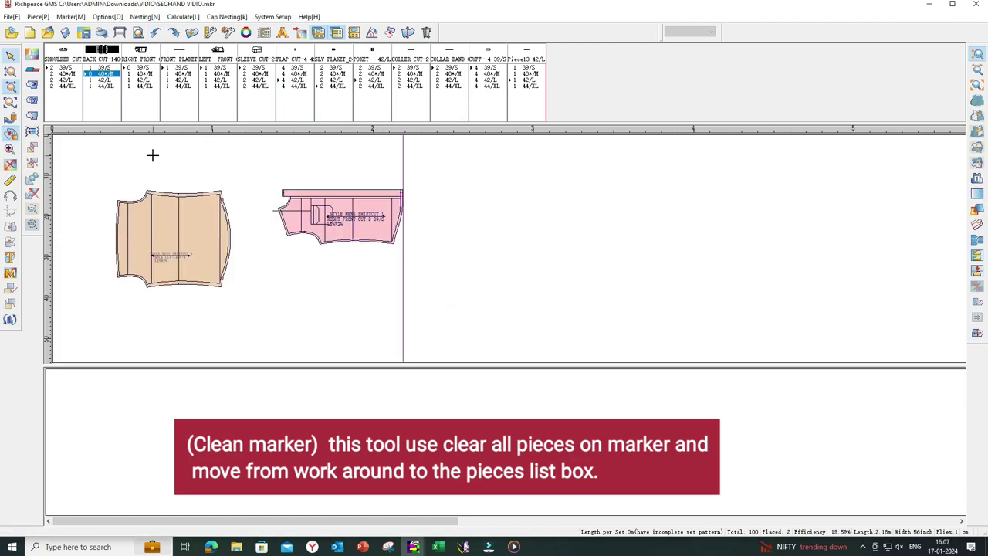
click(156, 34)
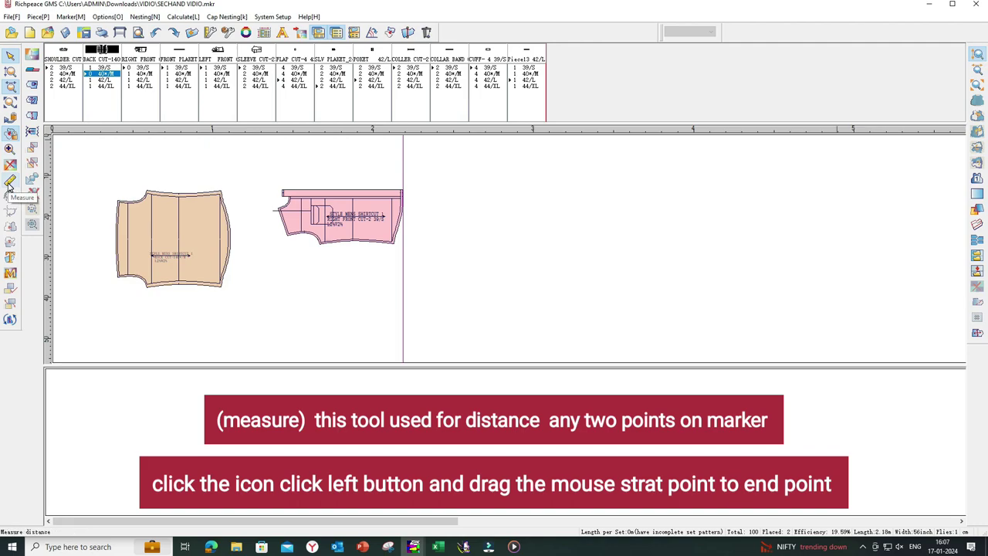
Step: Measure D=78.02 between two marker points, then shift the back piece slightly up and left
click(9, 183)
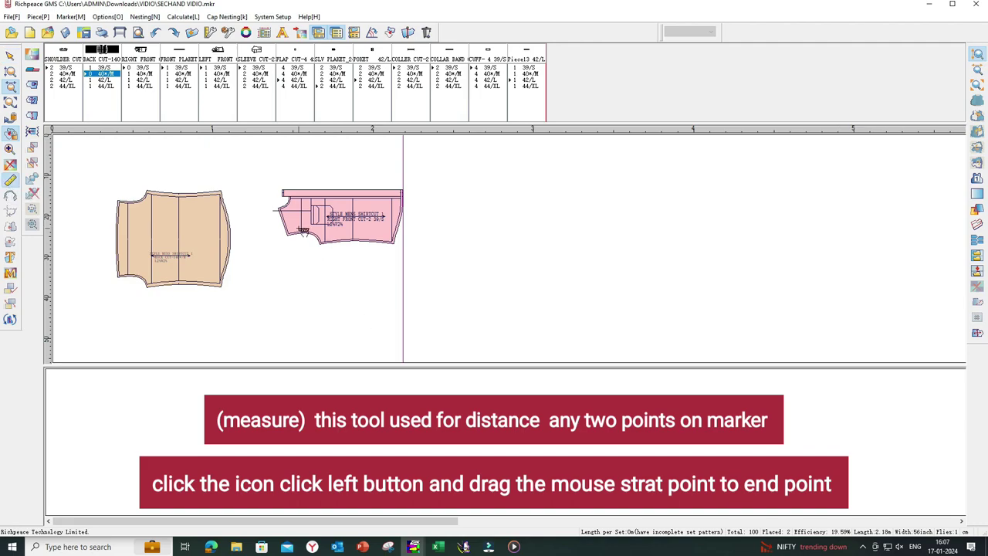
drag(283, 212, 417, 215)
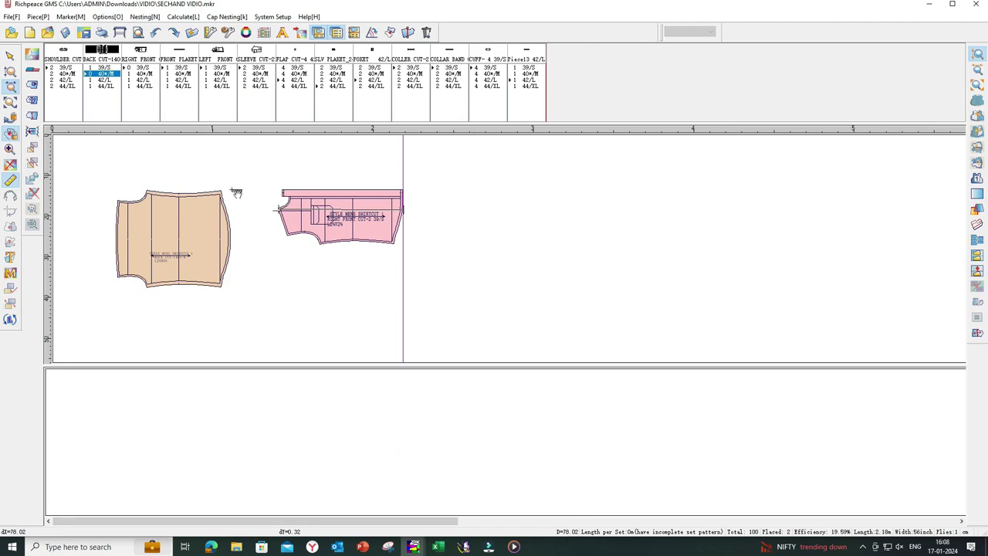
click(9, 58)
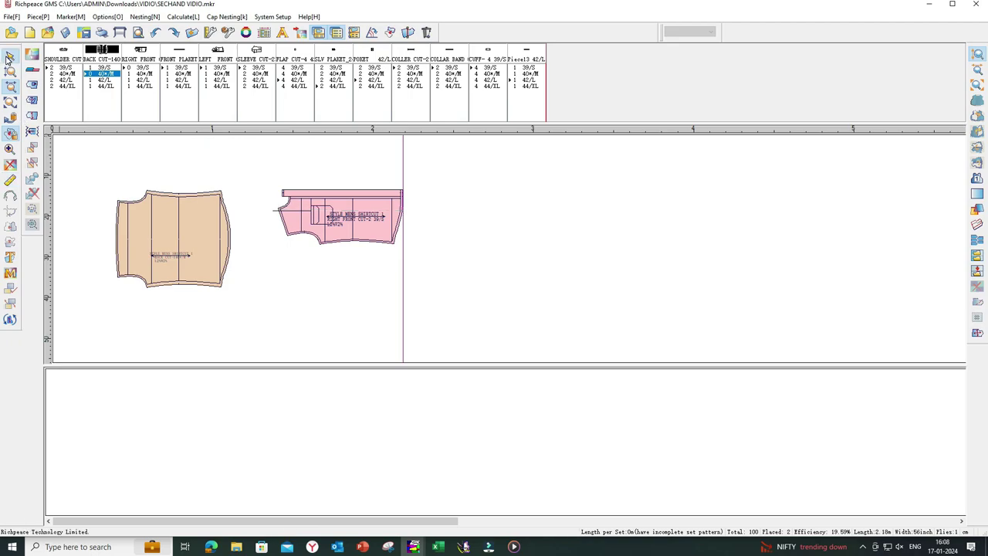
click(185, 228)
click(185, 229)
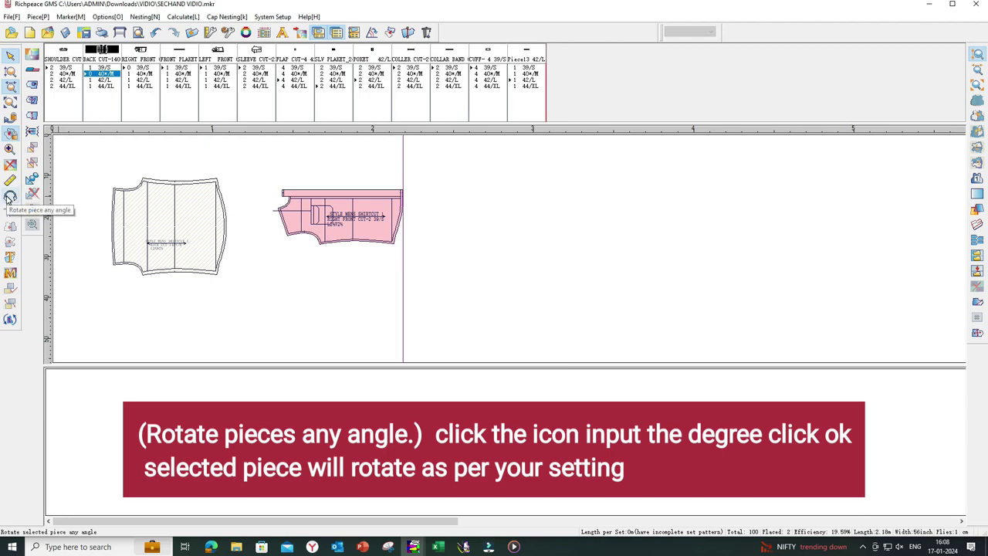
click(9, 198)
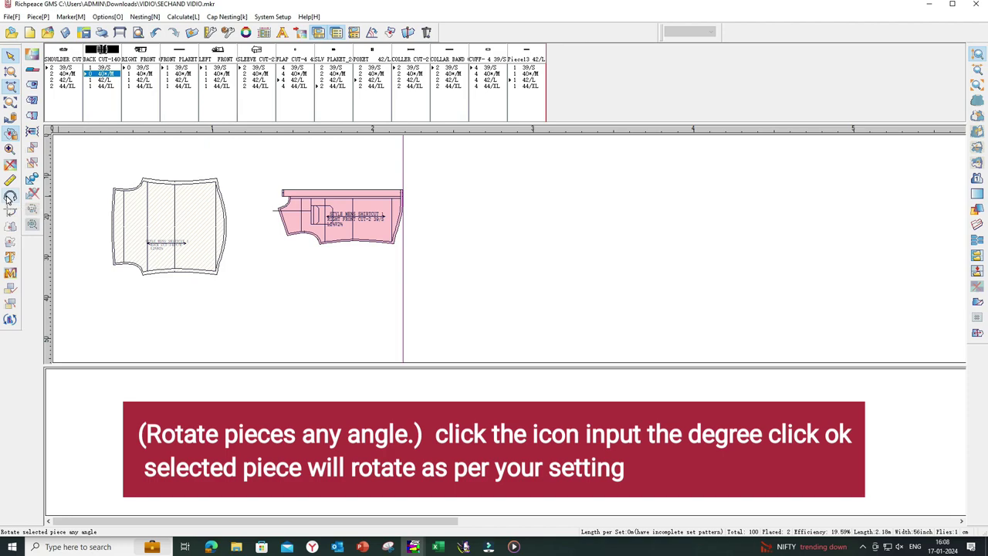
click(9, 197)
click(488, 254)
text(45)
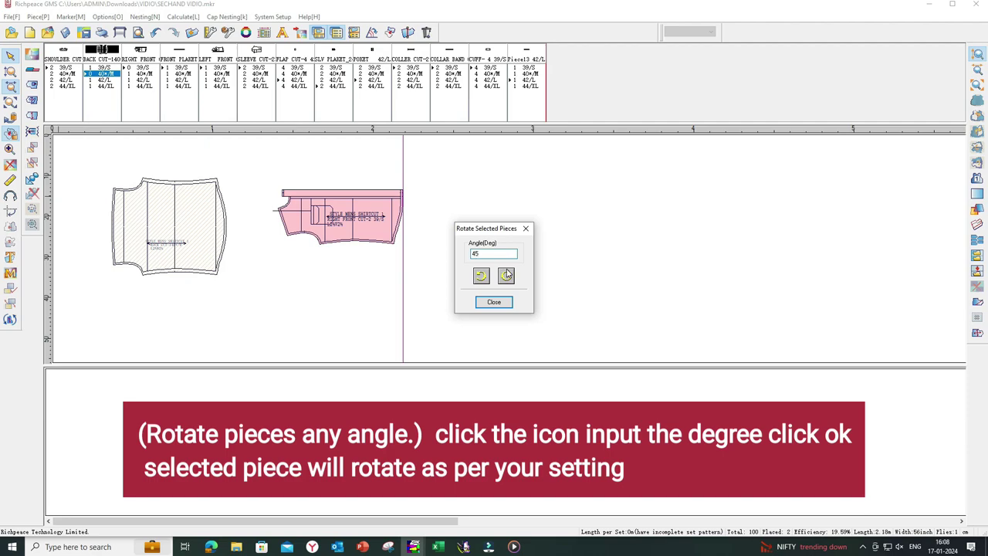
click(506, 276)
click(506, 278)
click(506, 276)
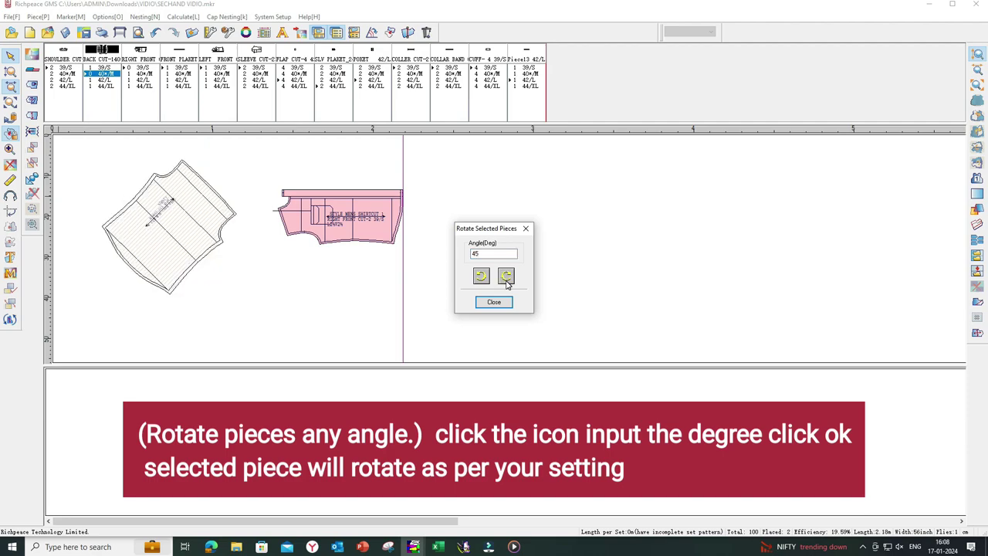
click(506, 277)
click(507, 276)
click(507, 277)
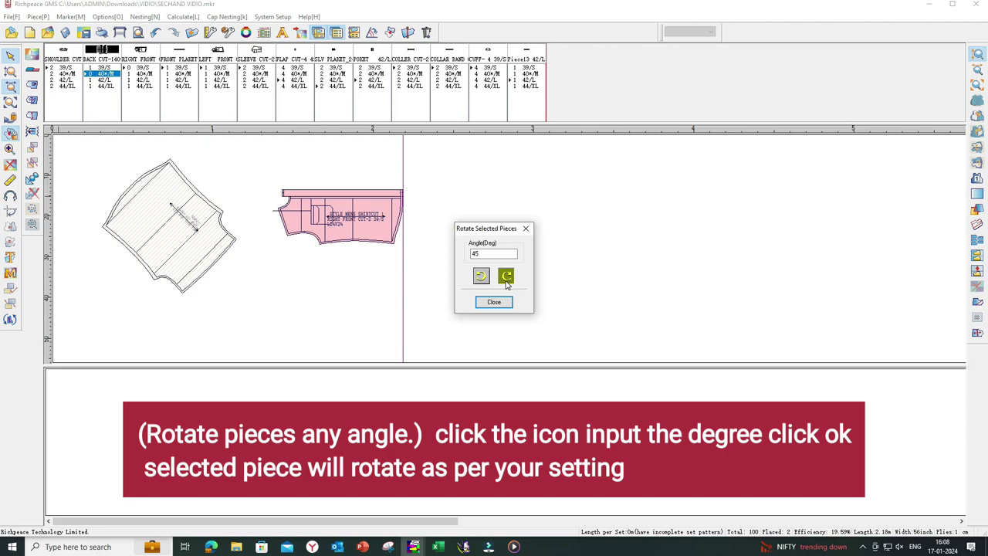
click(507, 276)
click(507, 277)
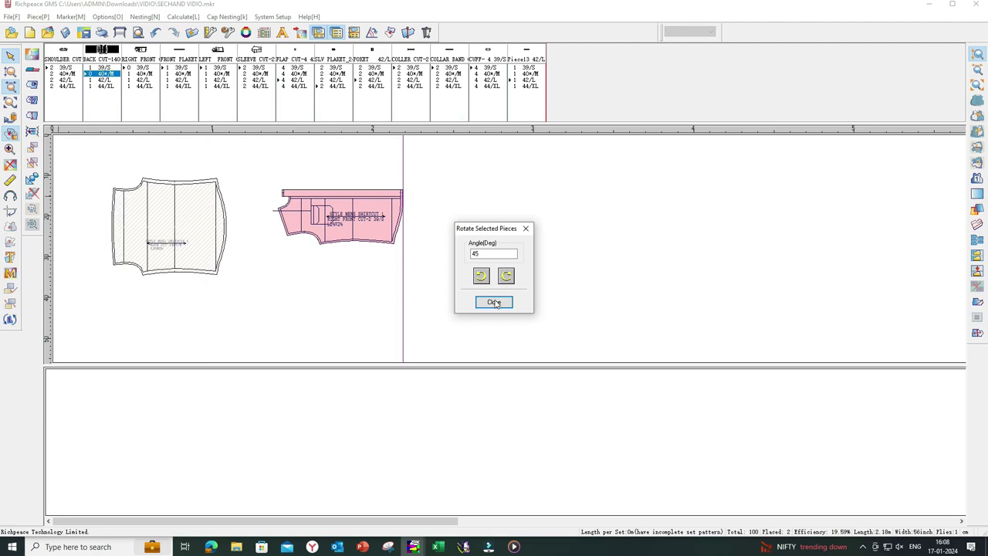
click(494, 302)
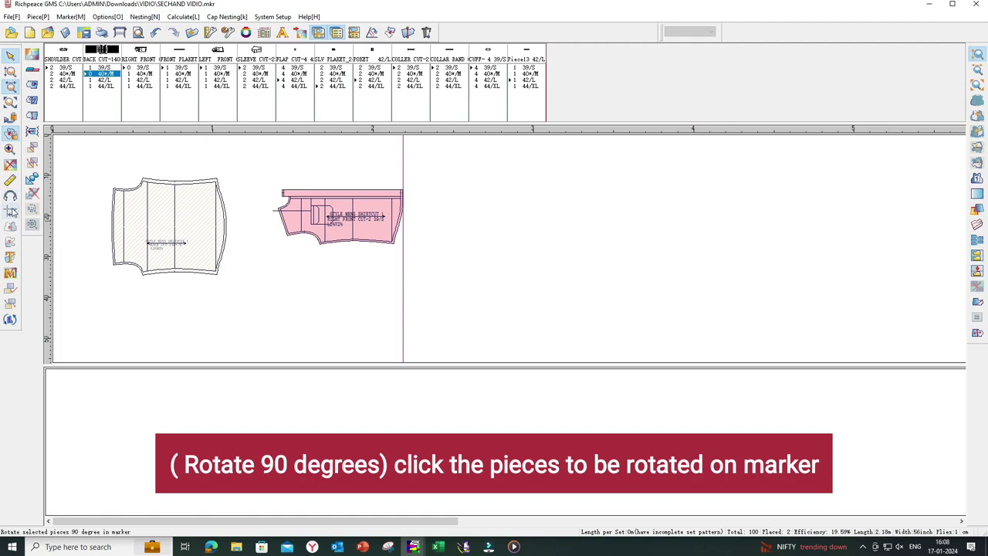
click(13, 215)
click(13, 216)
click(14, 215)
click(13, 216)
click(13, 216)
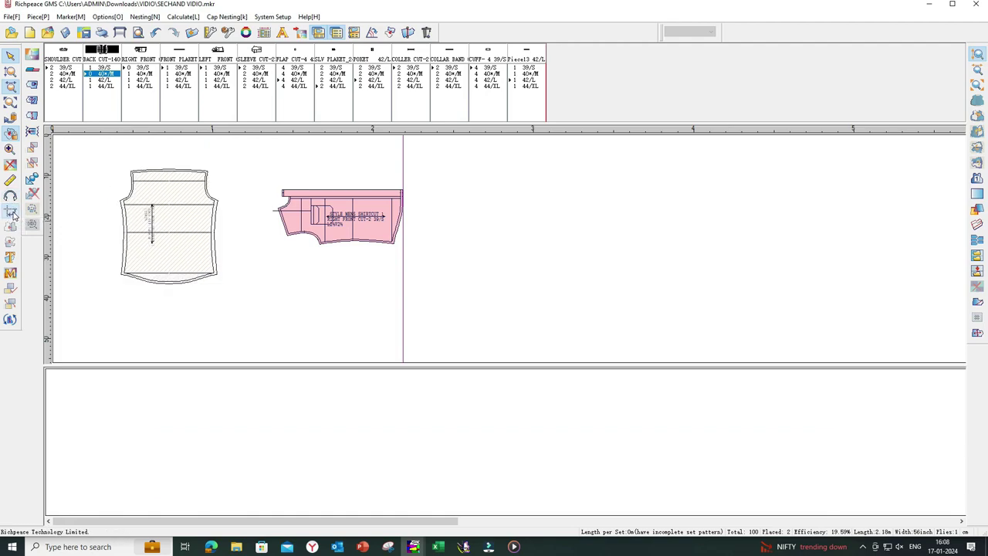
click(13, 216)
click(13, 215)
click(13, 216)
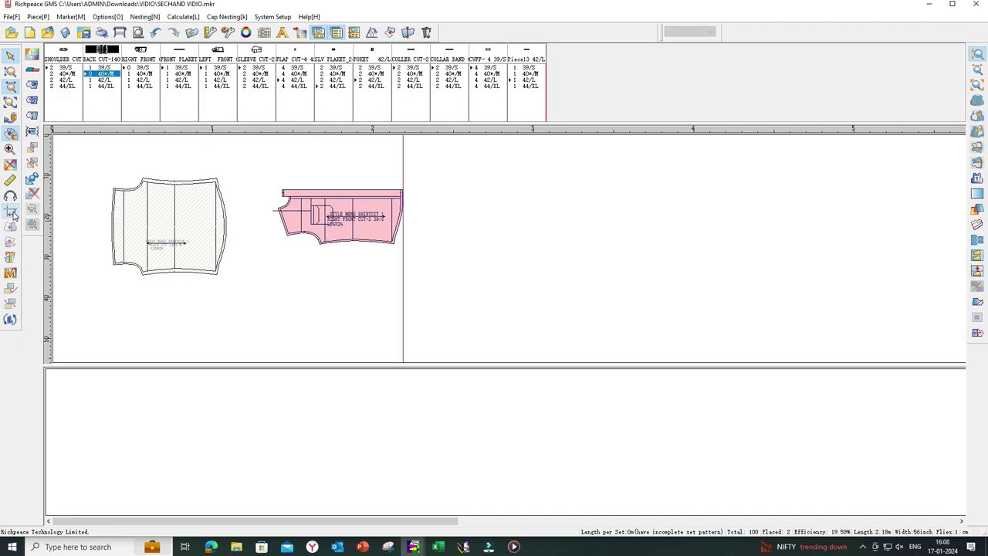
click(103, 310)
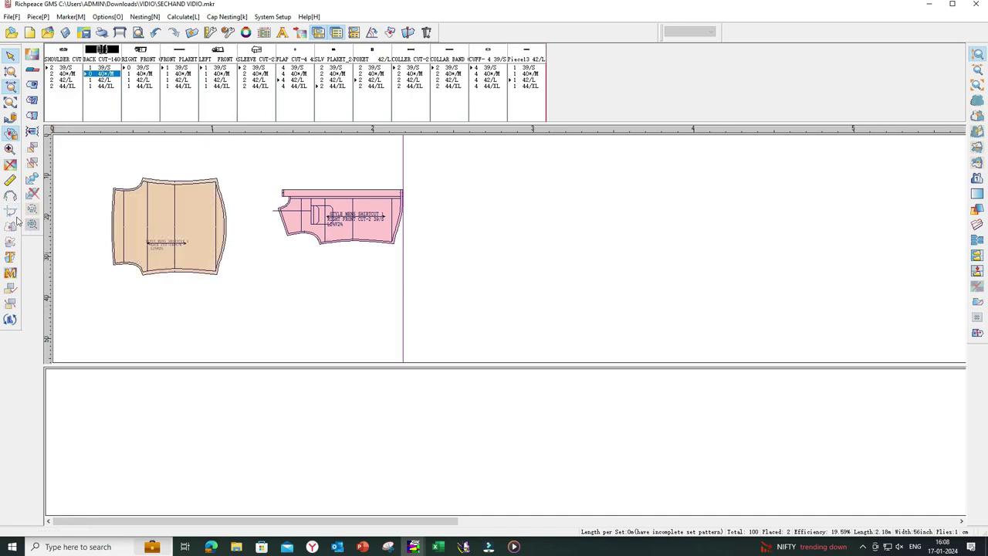
click(10, 179)
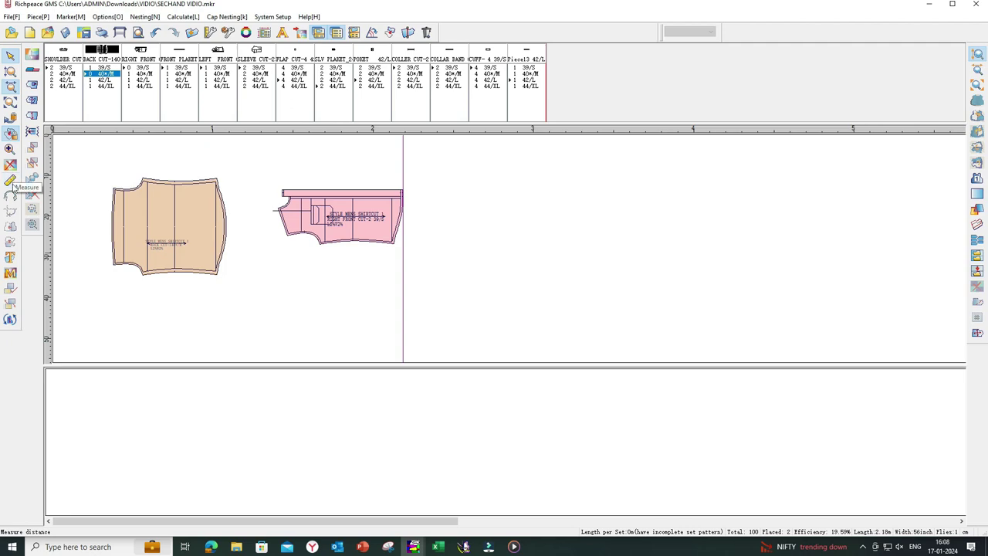
click(124, 232)
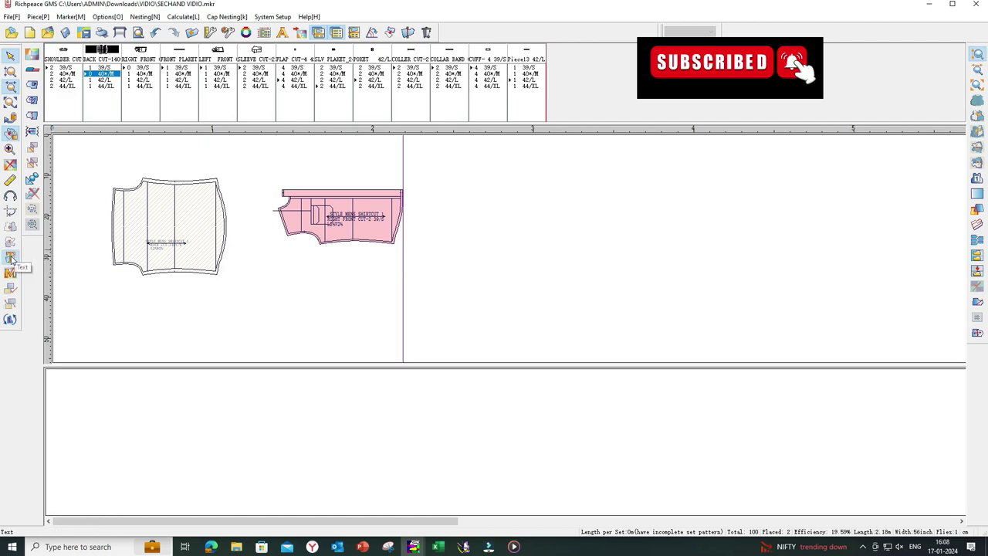
Step: Zoom in on the back piece and add a BACK text label, checking its font settings
click(10, 257)
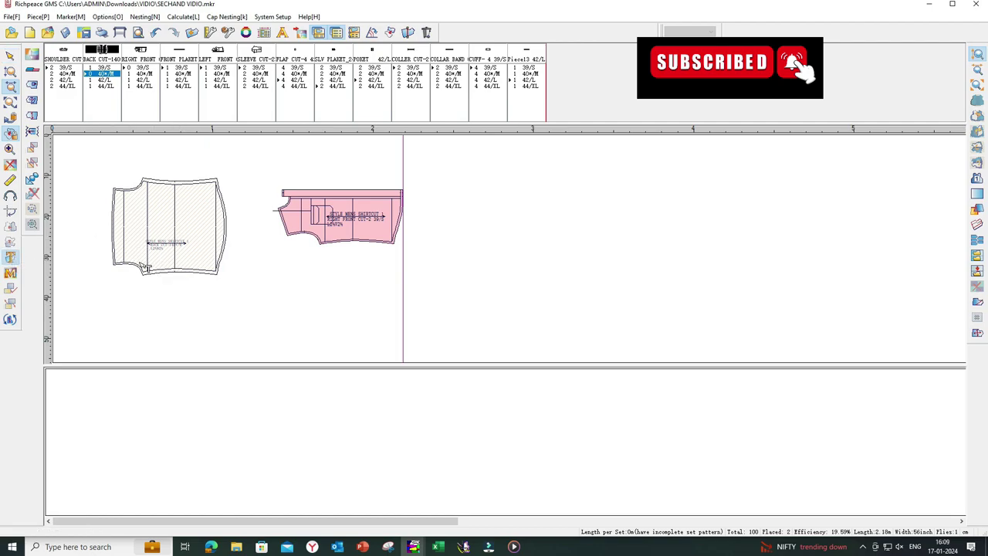
click(10, 152)
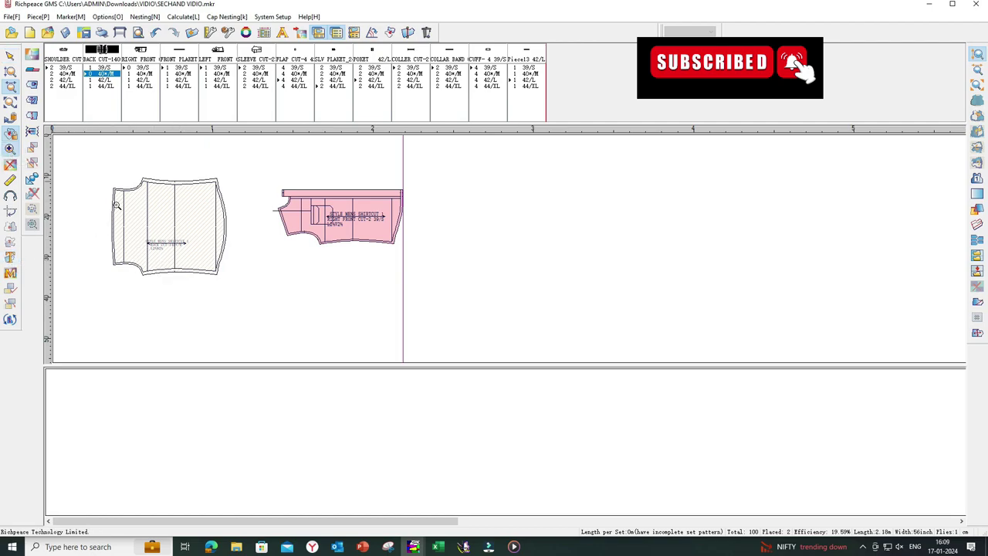
click(183, 232)
click(10, 260)
click(330, 223)
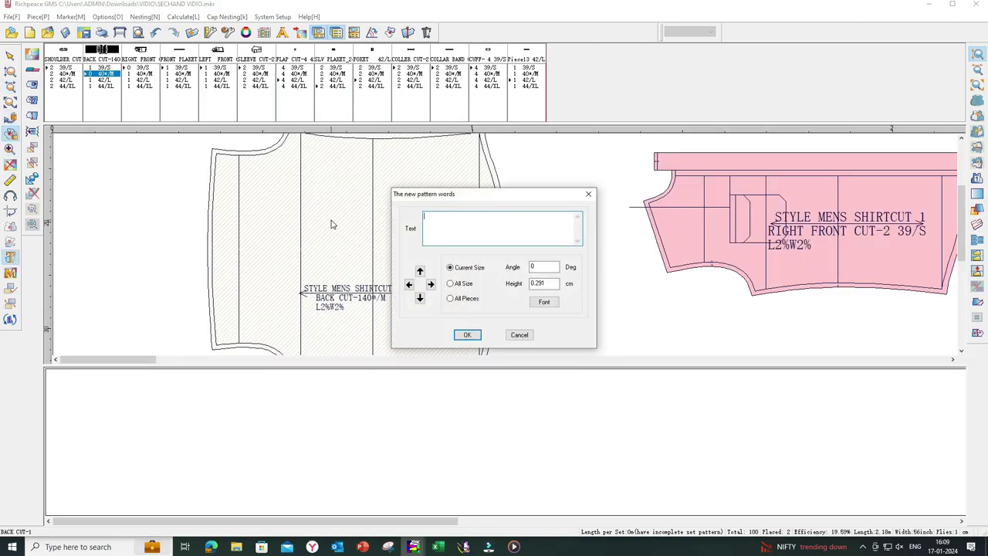
text(BACK)
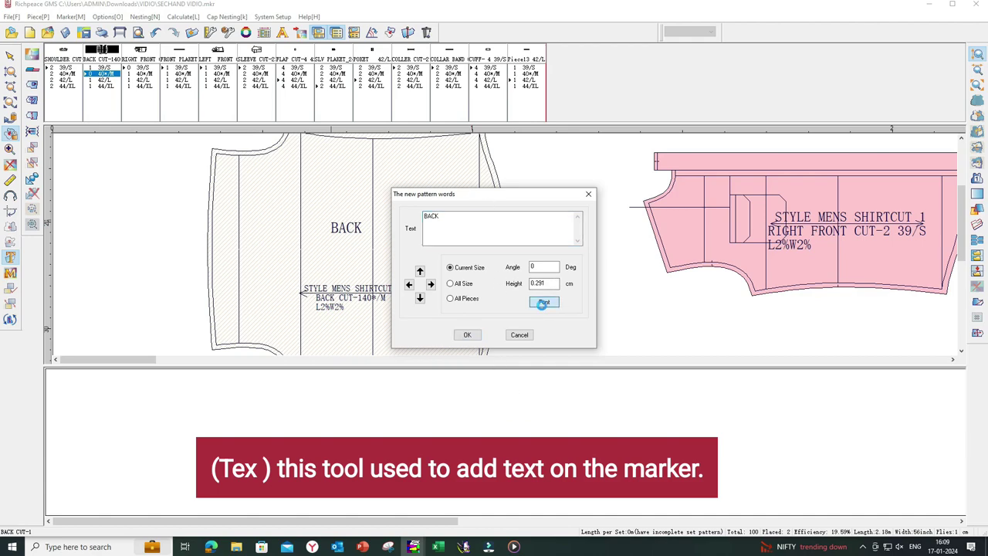
click(544, 302)
drag(537, 188, 681, 162)
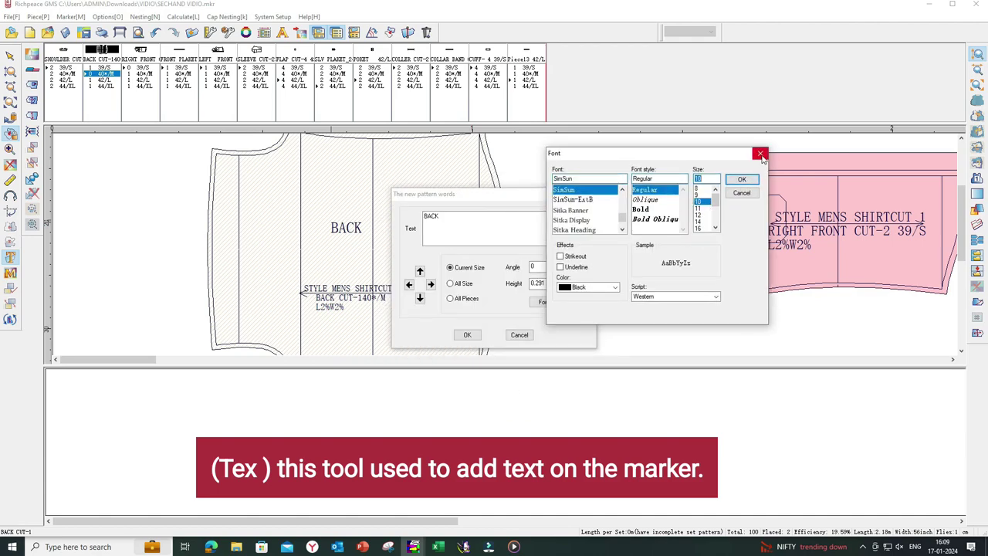
click(734, 192)
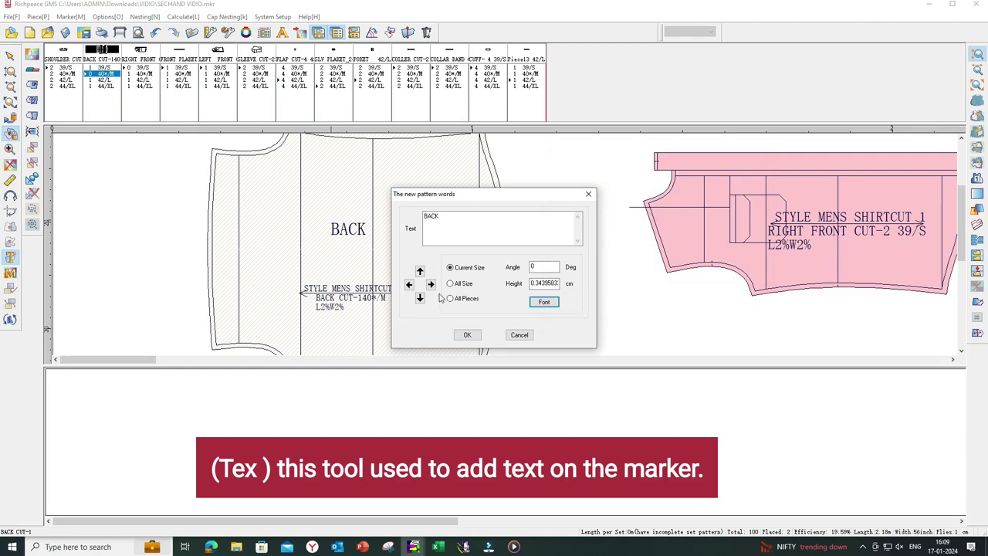
Step: Nudge the BACK label left, set its angle to 45 then back to 0, and confirm
click(410, 284)
click(410, 285)
click(410, 285)
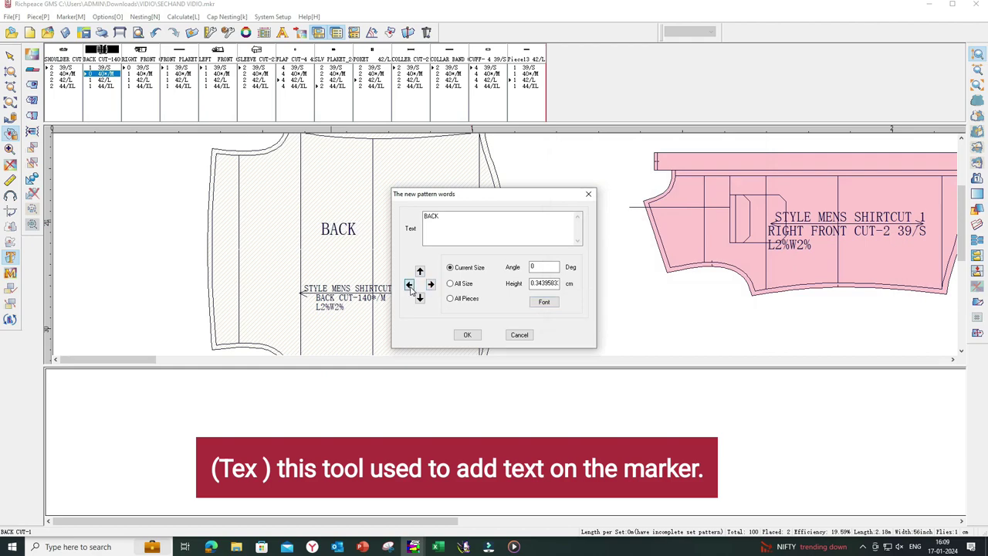
click(410, 285)
double_click(544, 267)
text(45)
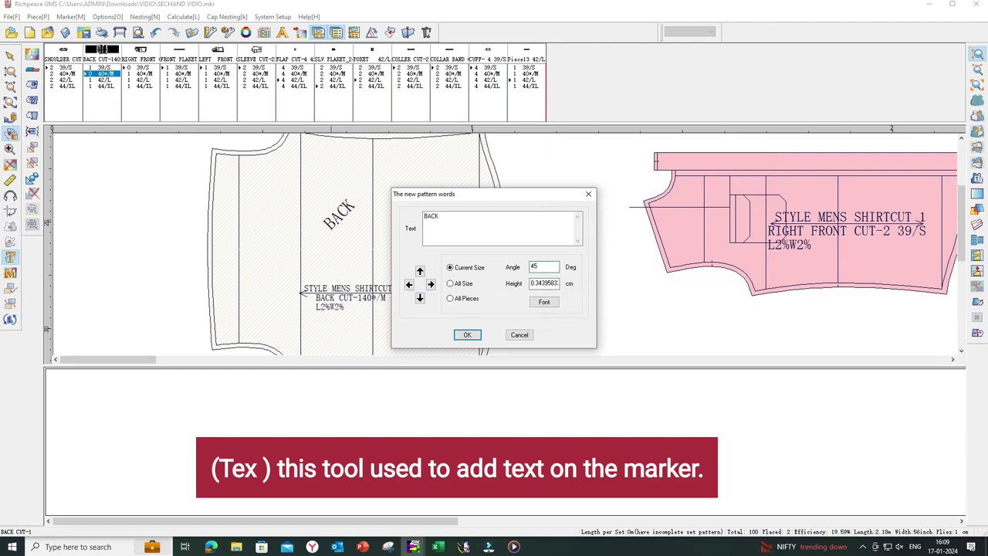
key(BackSpace)
key(BackSpace)
key(Return)
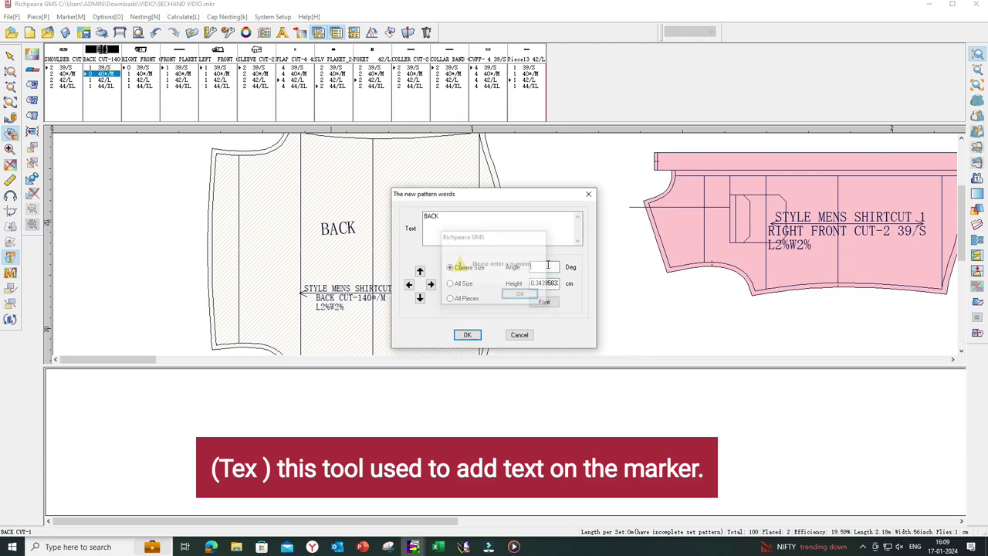
text(0)
click(467, 334)
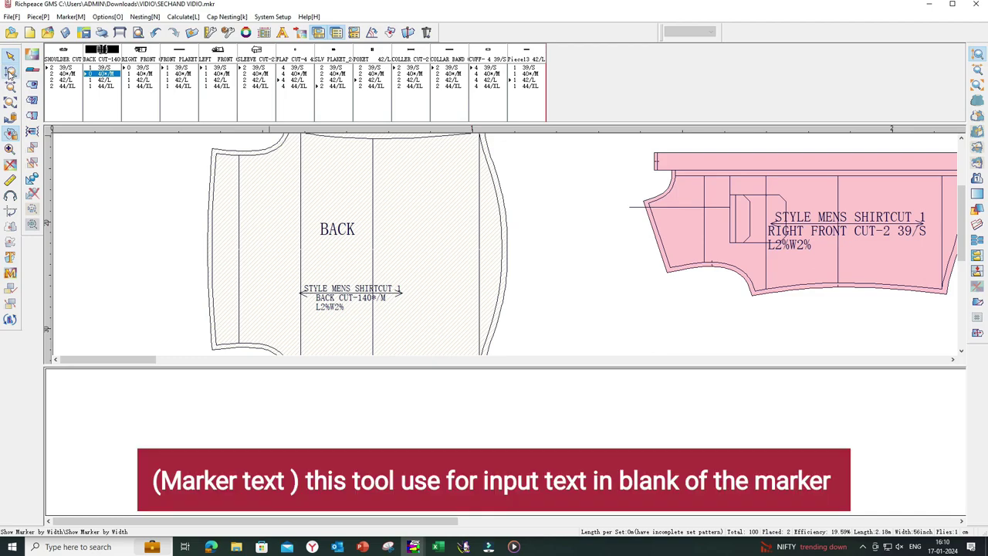
Step: Place the right front piece and add a MARKER NO -1 text label at the top-left
scroll(161, 170, down, 2)
click(340, 208)
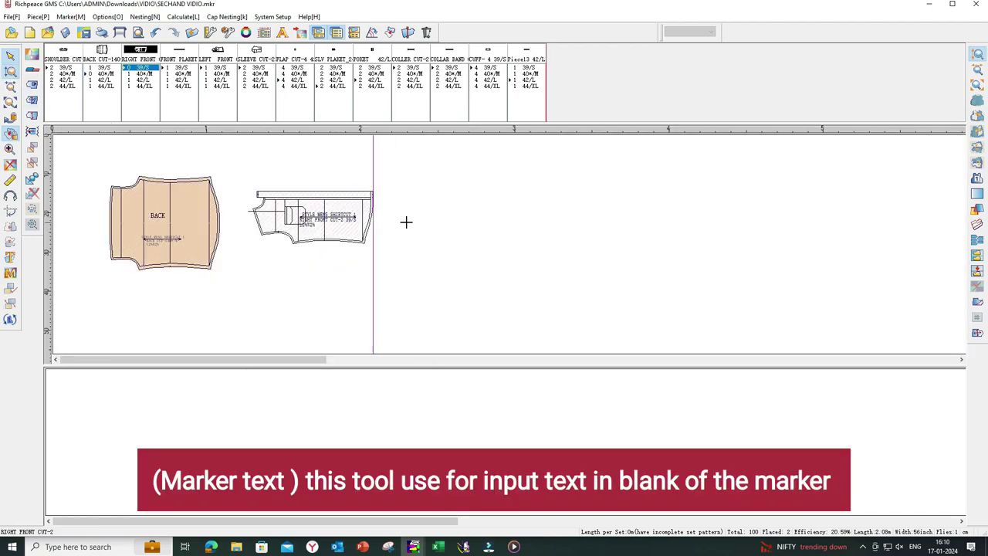
click(11, 273)
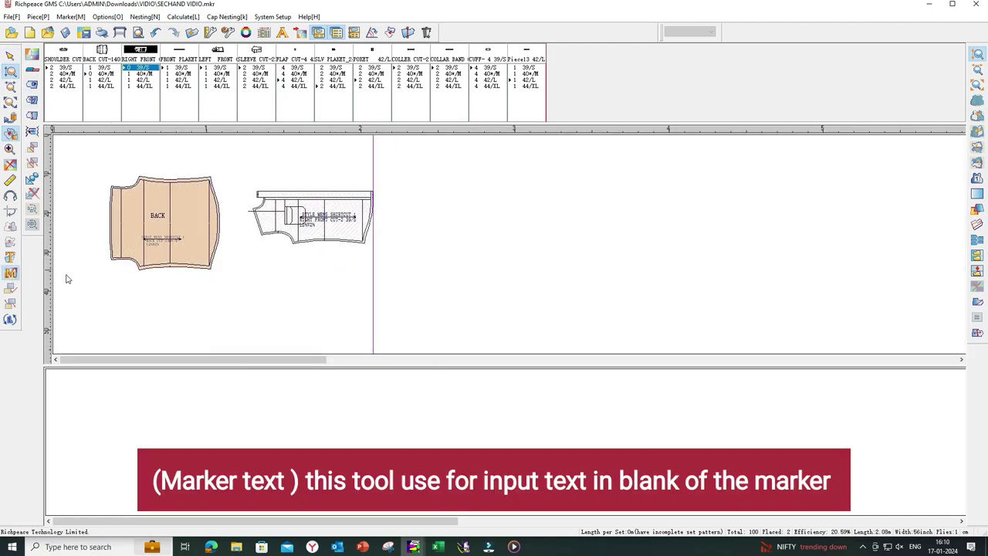
click(79, 177)
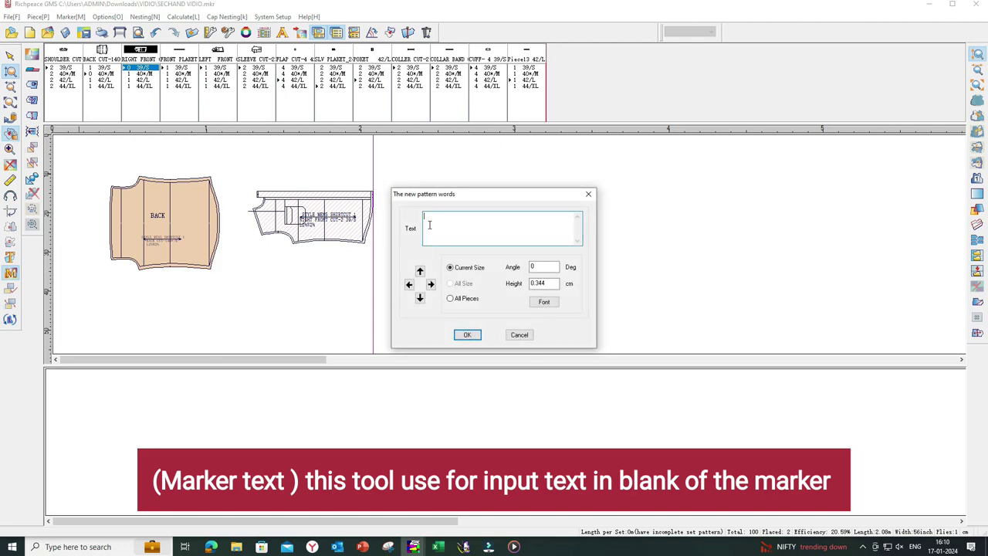
text(MARKER NO -1)
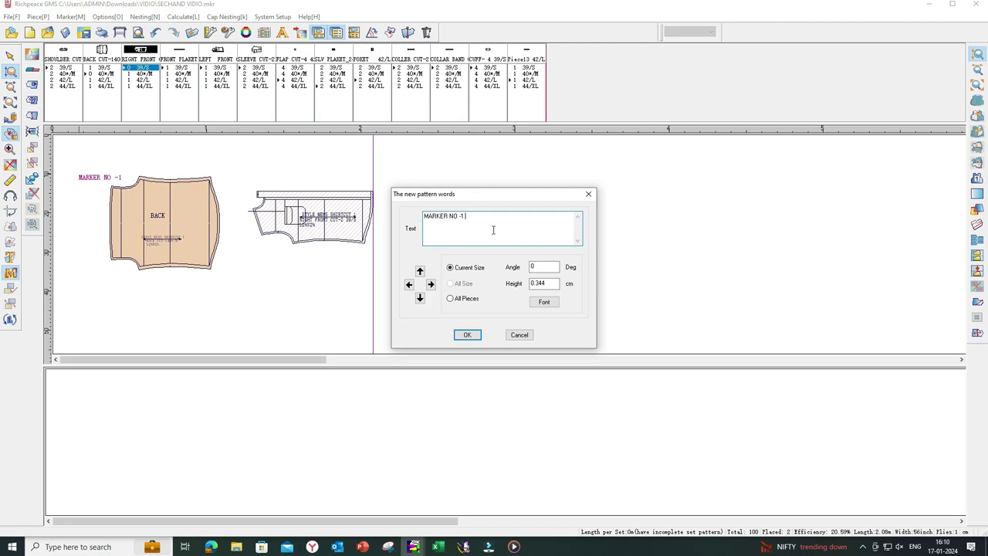
click(467, 334)
Step: Delete the MARKER NO -1 label, move the right front left and tuck the back beneath it
click(108, 179)
key(ctrl+a)
key(BackSpace)
click(467, 335)
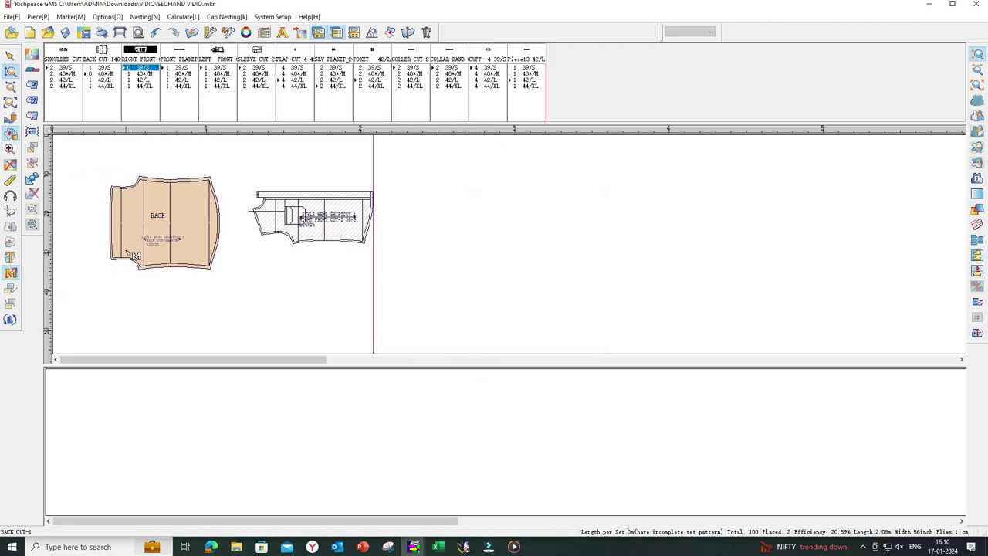
drag(313, 216, 251, 204)
drag(165, 224, 255, 284)
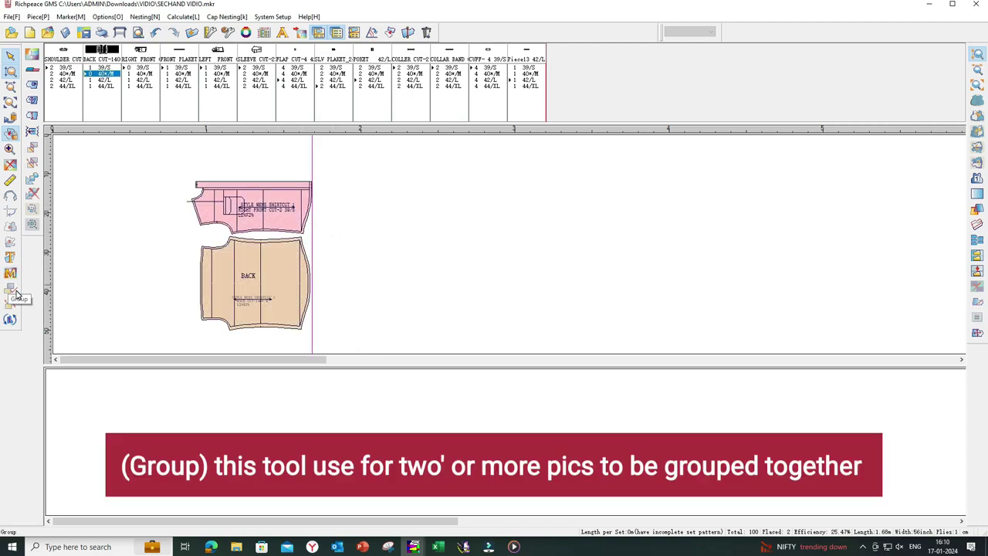
Step: Group the right front and back pieces and shift the group to the right
click(17, 293)
drag(158, 164, 285, 311)
right_click(227, 255)
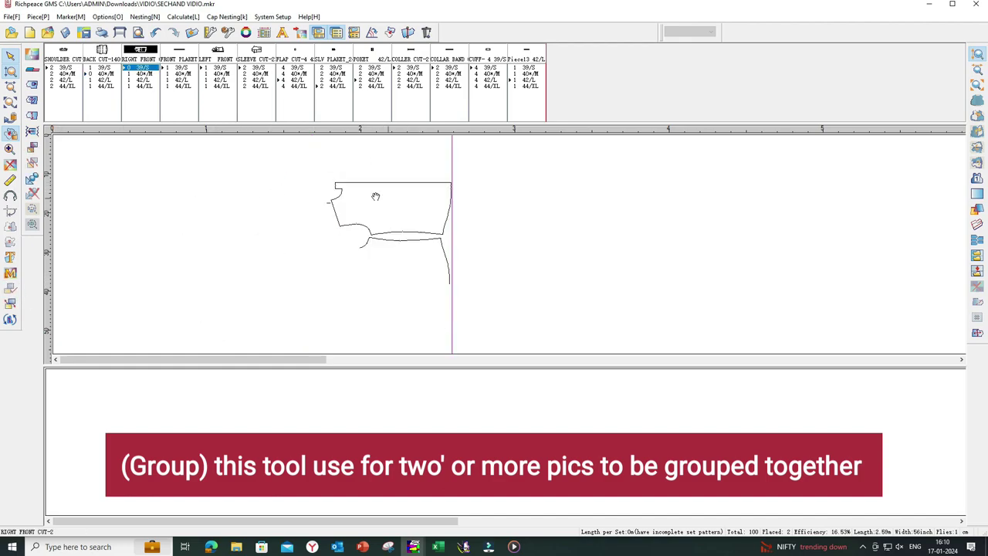
drag(228, 255, 285, 246)
Step: Place the SHOULDER CUT pieces and stack them at the left side of the marker
click(76, 85)
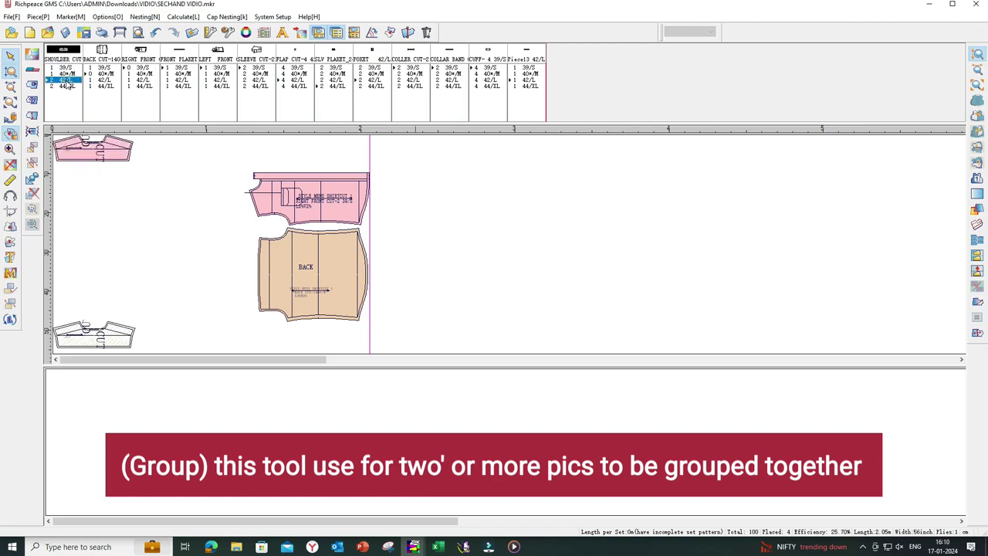
drag(179, 153, 97, 174)
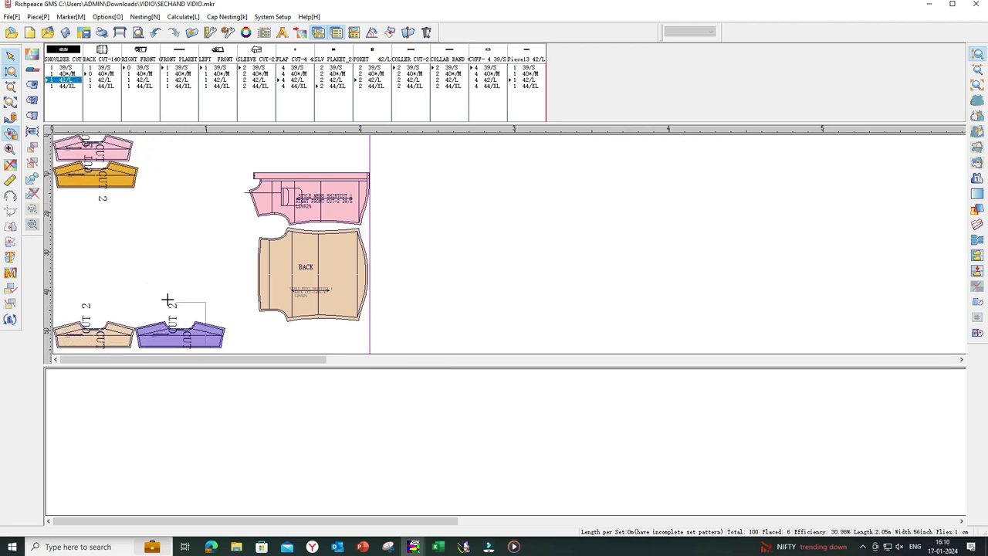
drag(174, 332, 128, 309)
drag(92, 336, 98, 232)
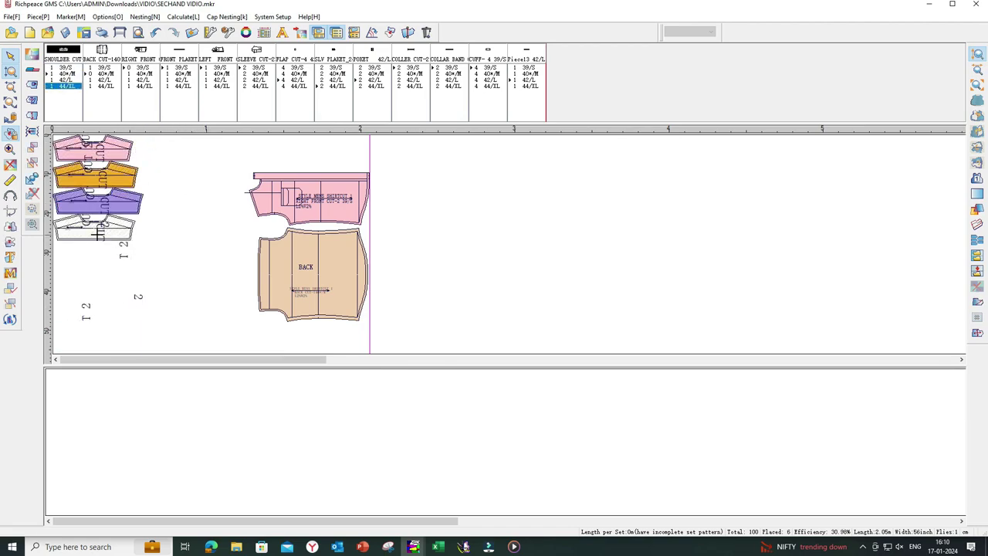
click(10, 288)
click(151, 259)
click(126, 265)
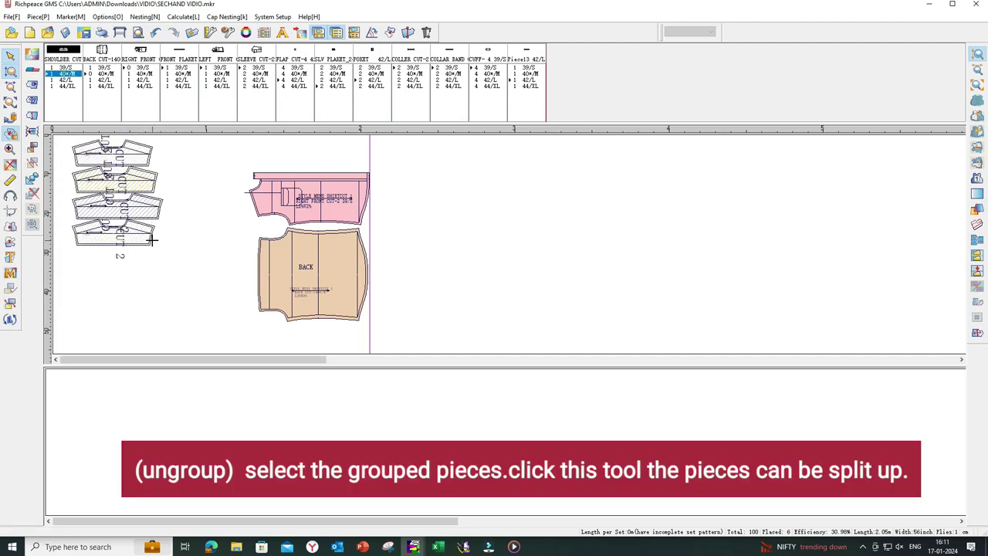
Step: Ungroup the shoulder stack and reposition the four shoulder pieces stacked at the top-left
click(11, 305)
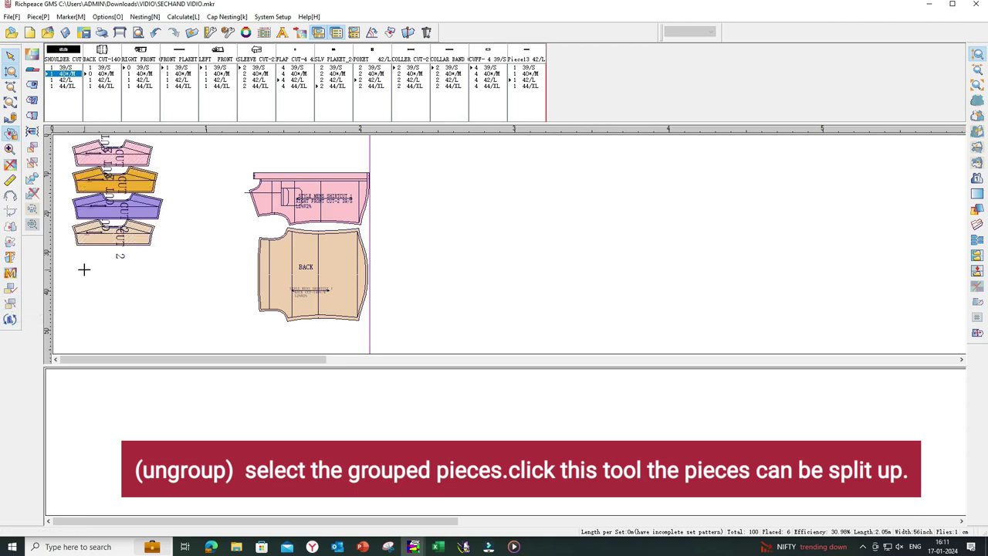
click(114, 270)
click(114, 220)
click(142, 183)
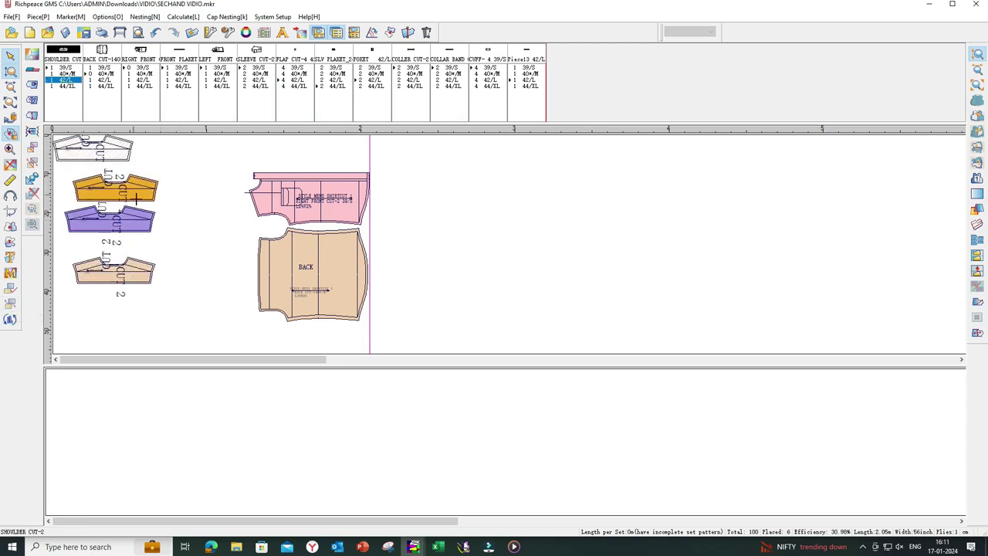
click(136, 189)
click(131, 216)
click(135, 233)
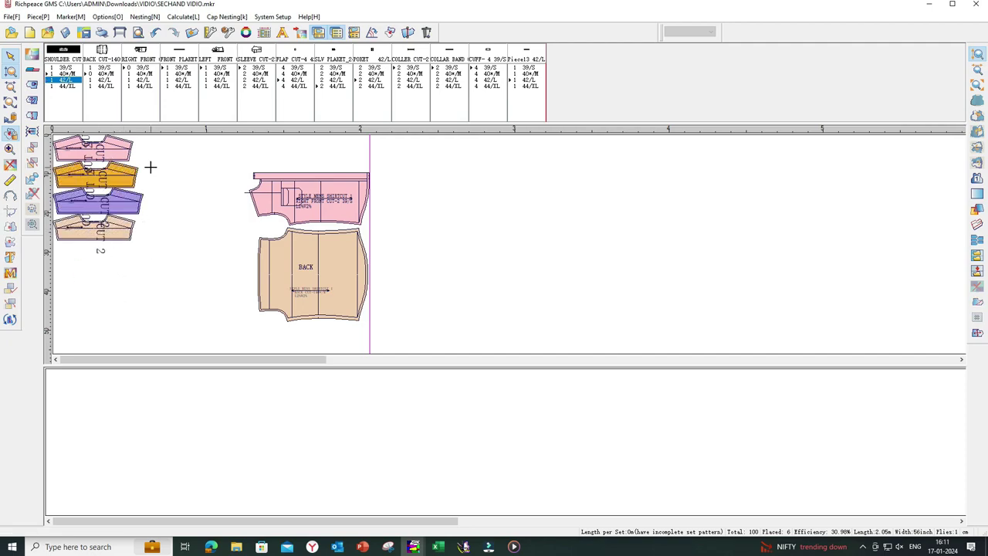
click(10, 319)
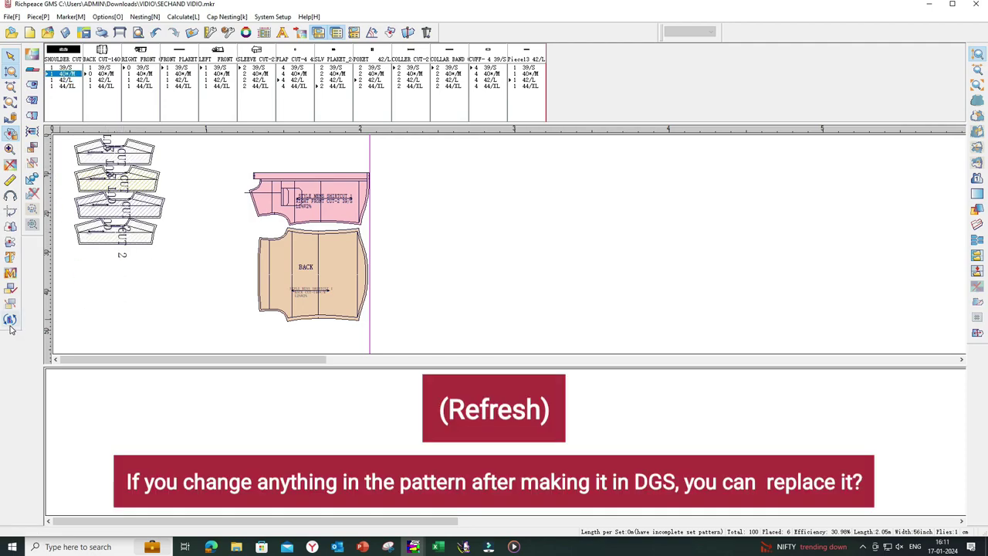
Step: Refresh pieces from DUBBAL POKET SHIRT.DGS using 'Both name and material same' and DGS shrinkage
click(11, 326)
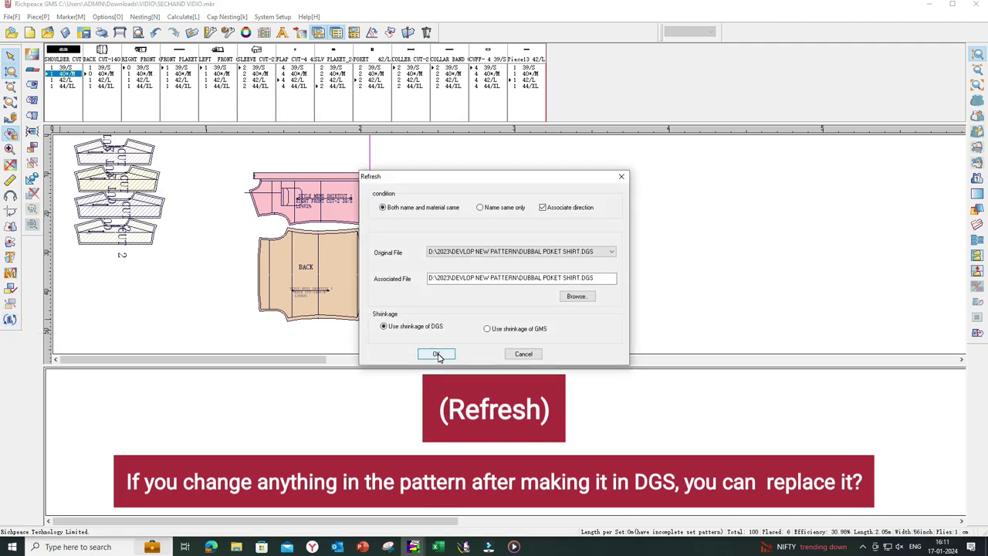
click(437, 354)
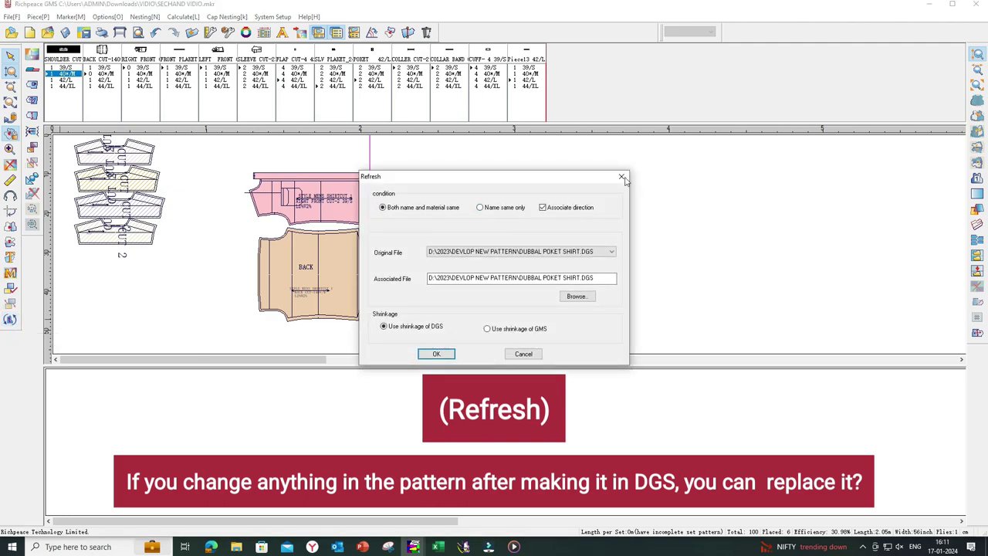
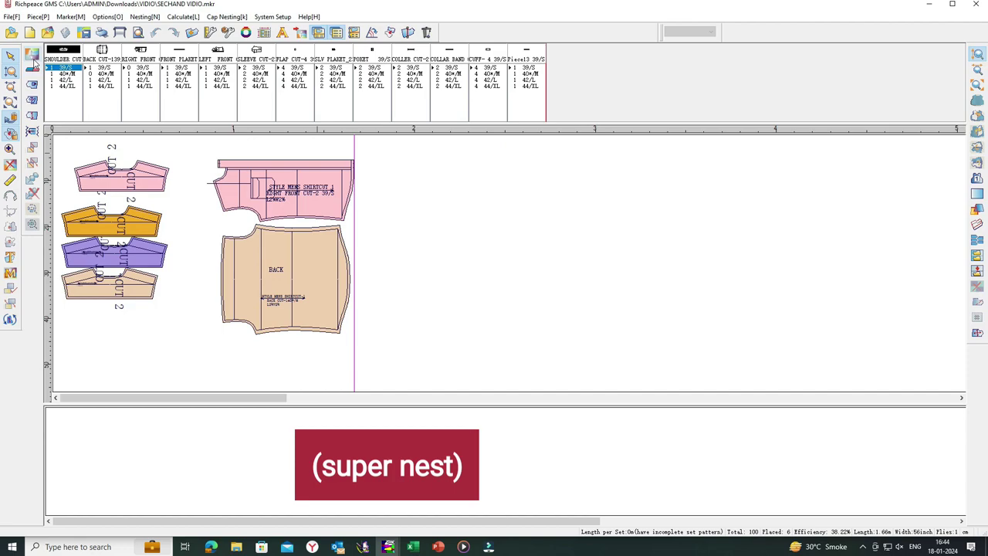
Step: Set the supernest time limit to 1 minute and start nesting the shirt marker
click(34, 62)
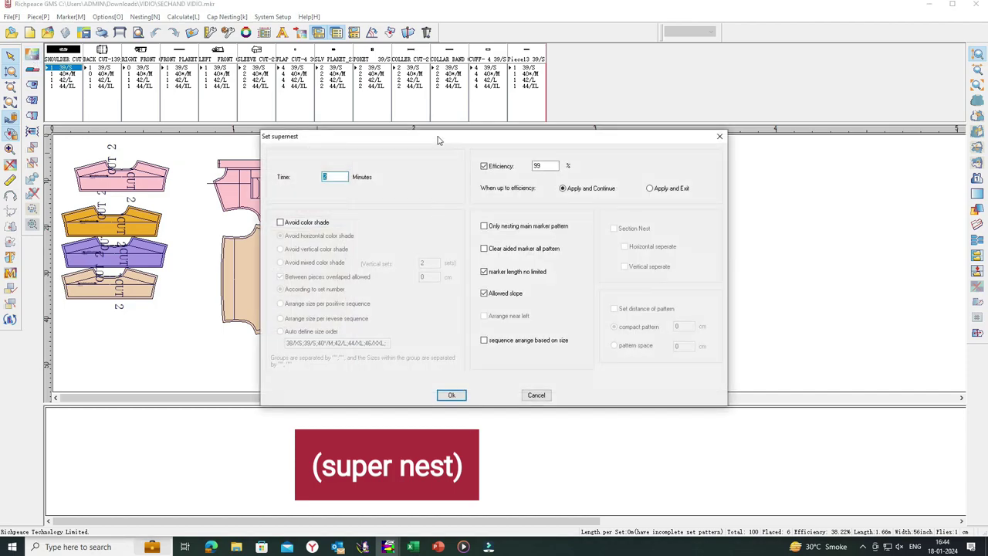
drag(435, 146, 568, 44)
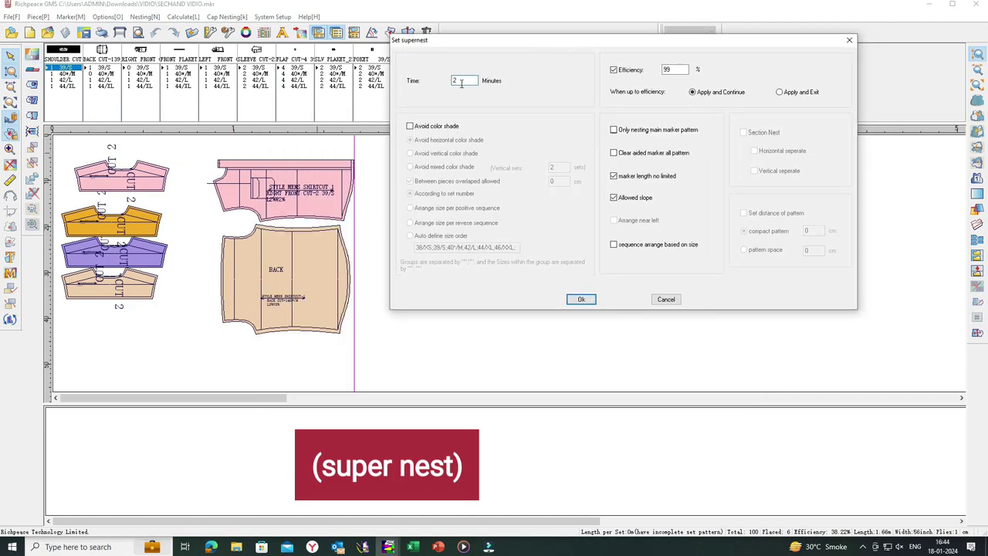
text(1)
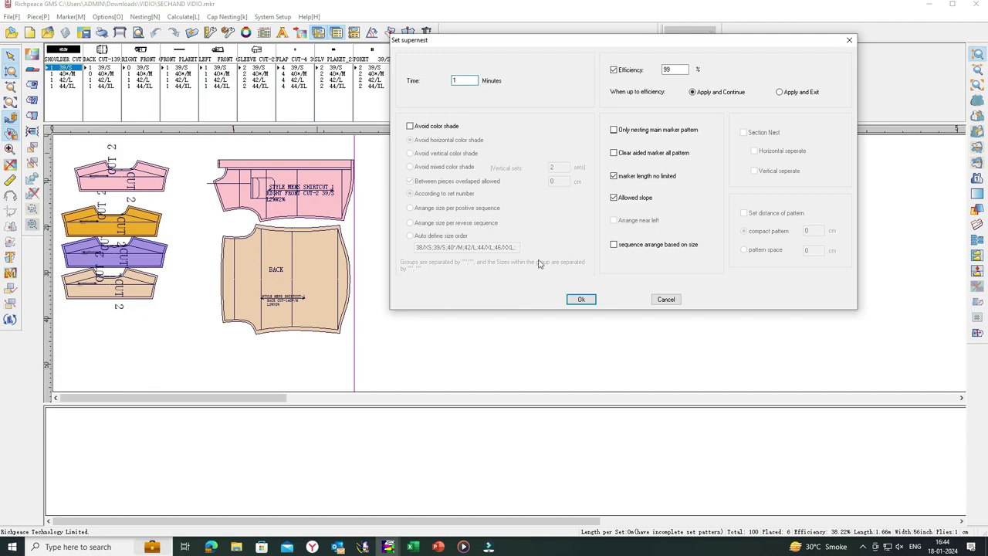
click(582, 299)
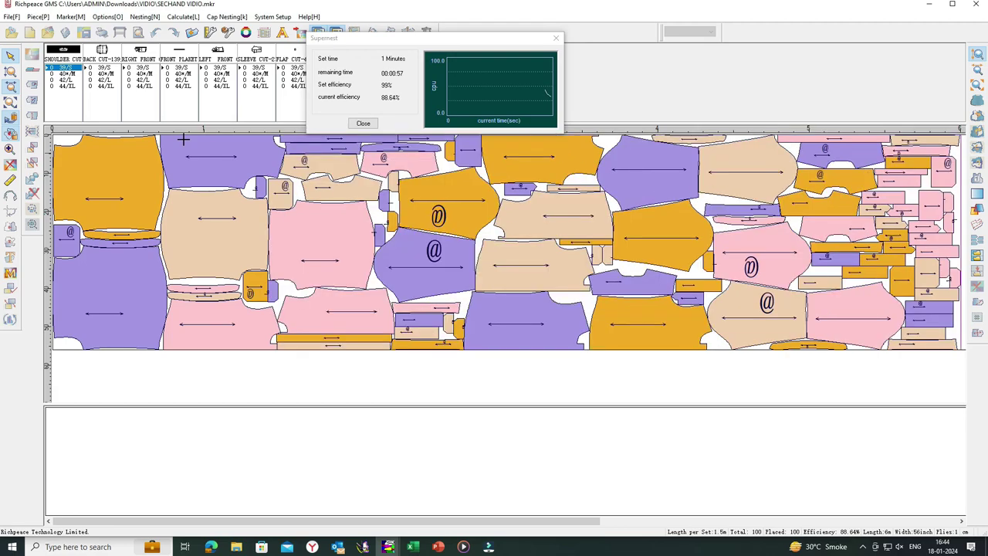
Step: End the supernest at 88.64% efficiency, then remove all 100 pieces from the marker
click(407, 90)
drag(395, 48, 400, 40)
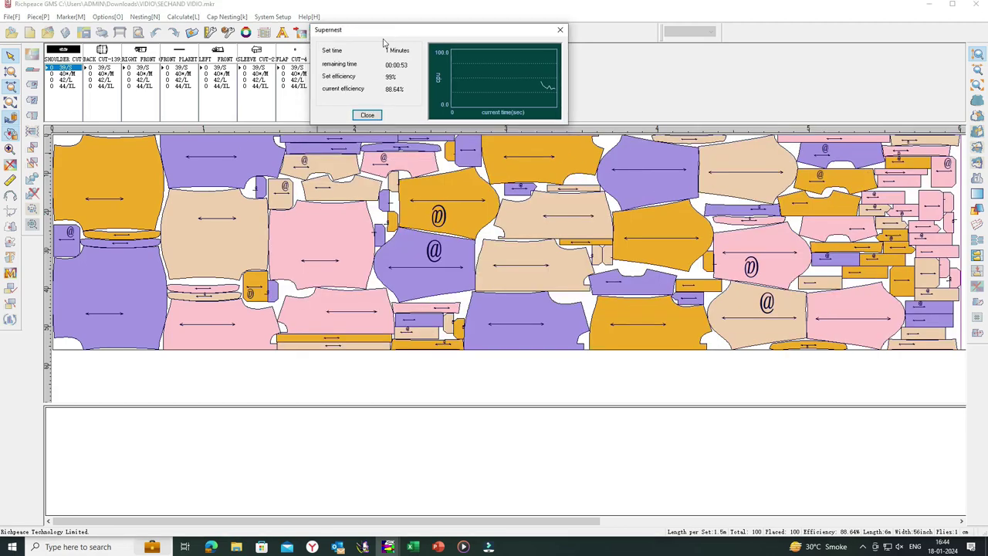
click(367, 115)
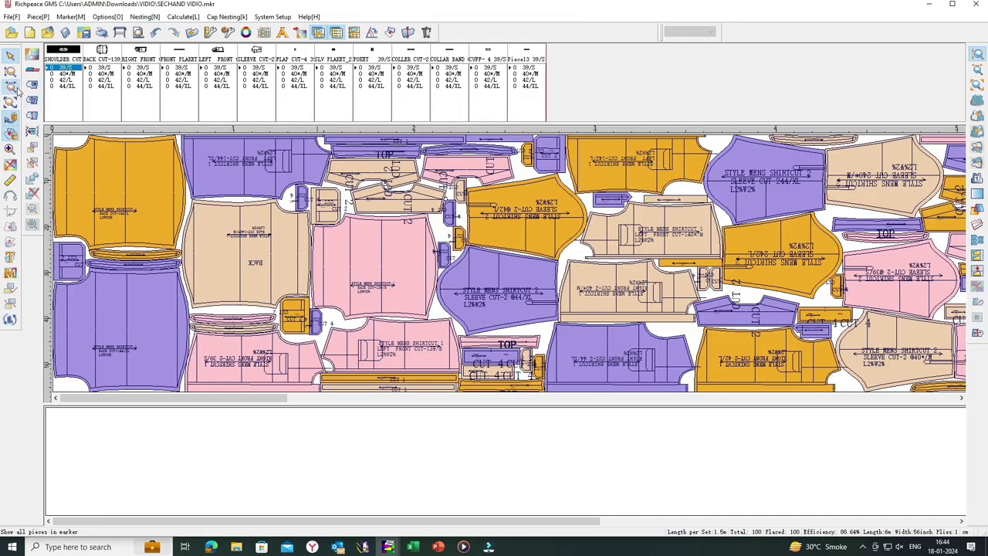
click(10, 87)
click(157, 34)
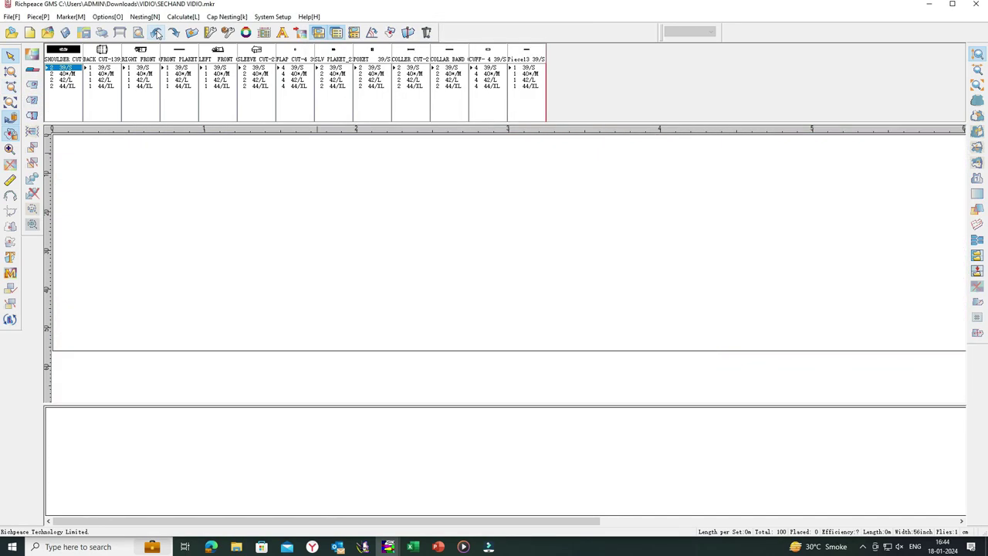
Step: Place the front, back and four shoulder pieces, then bind the shoulder pieces and shift the group right
click(157, 34)
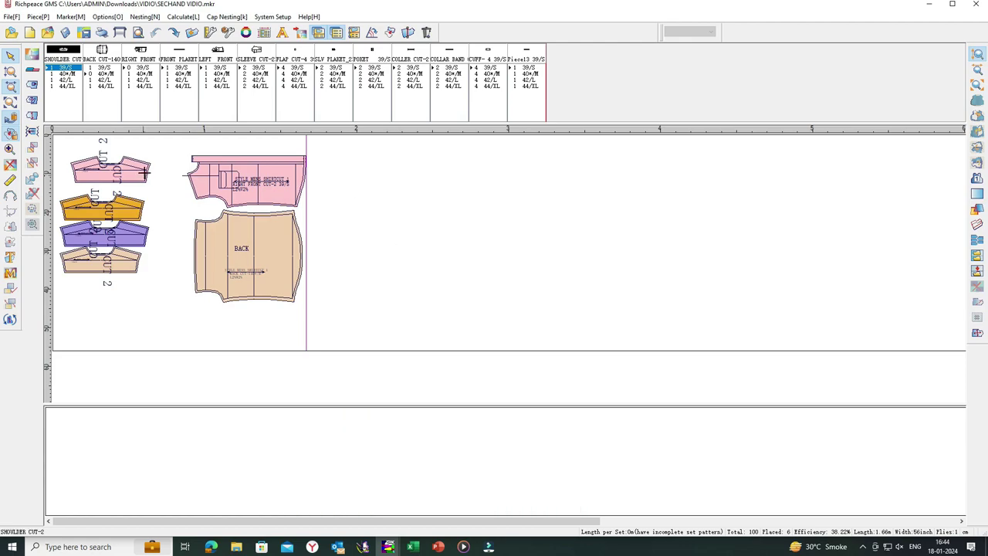
drag(157, 152, 108, 284)
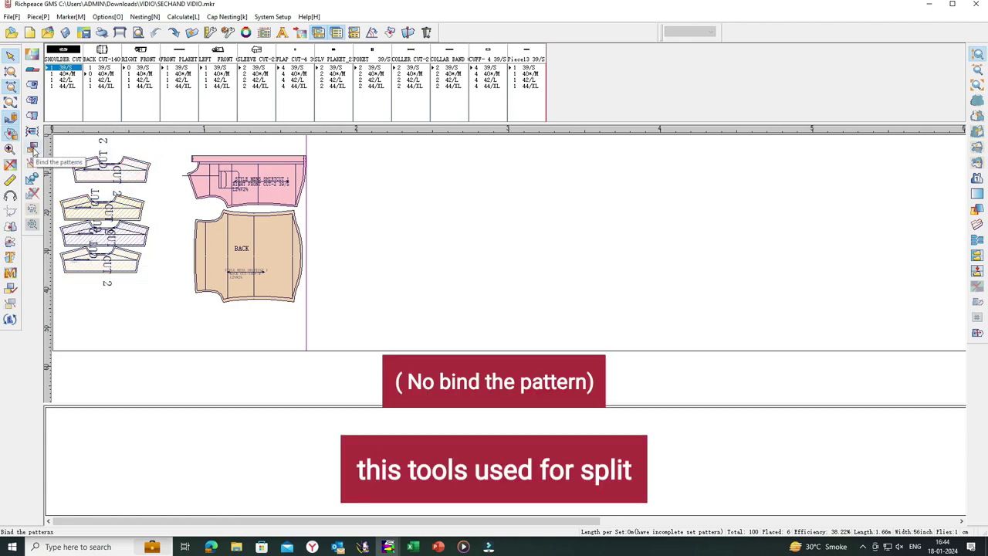
click(33, 152)
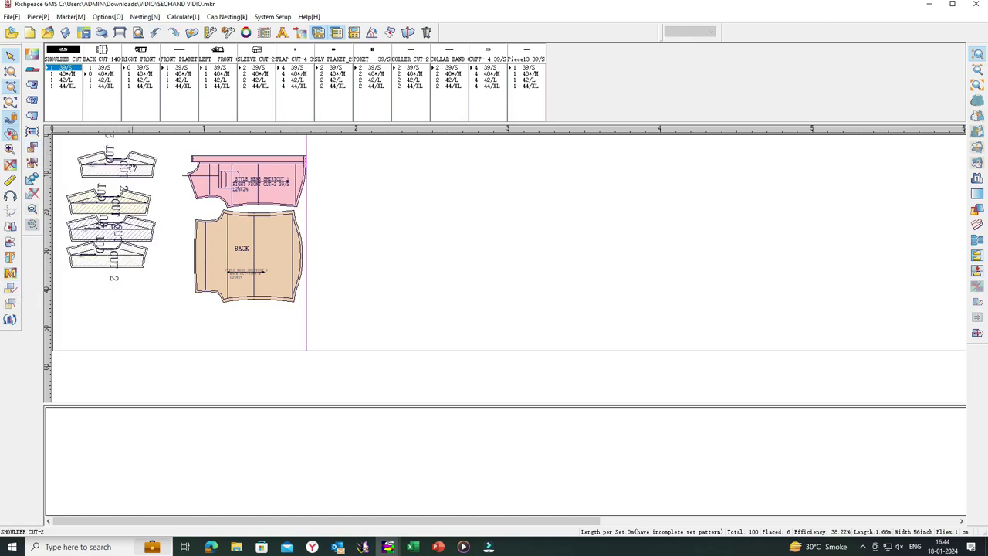
drag(117, 188, 134, 200)
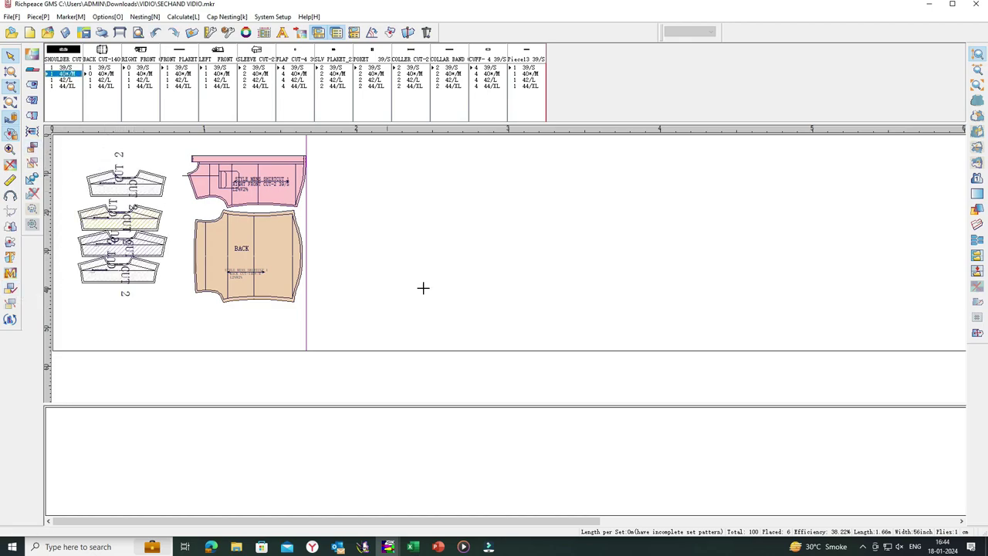
Step: Fix the four shoulder pieces in place, then reselect them and apply No-fix to release them
click(105, 158)
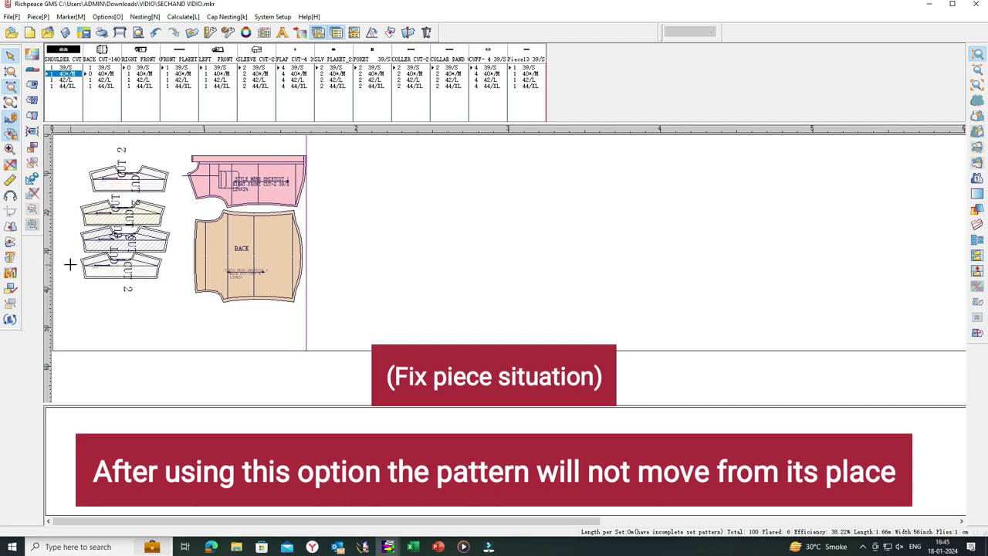
click(32, 180)
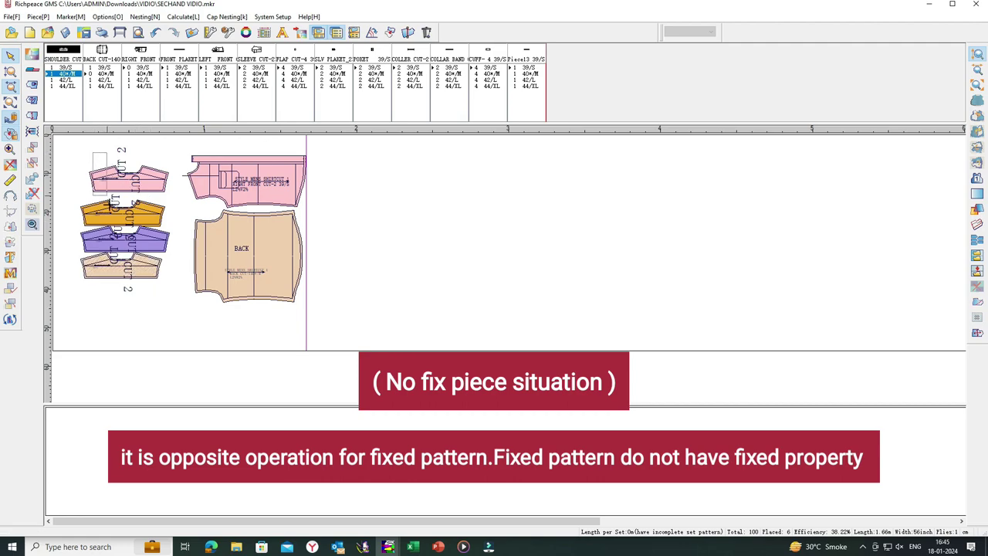
drag(107, 189, 138, 298)
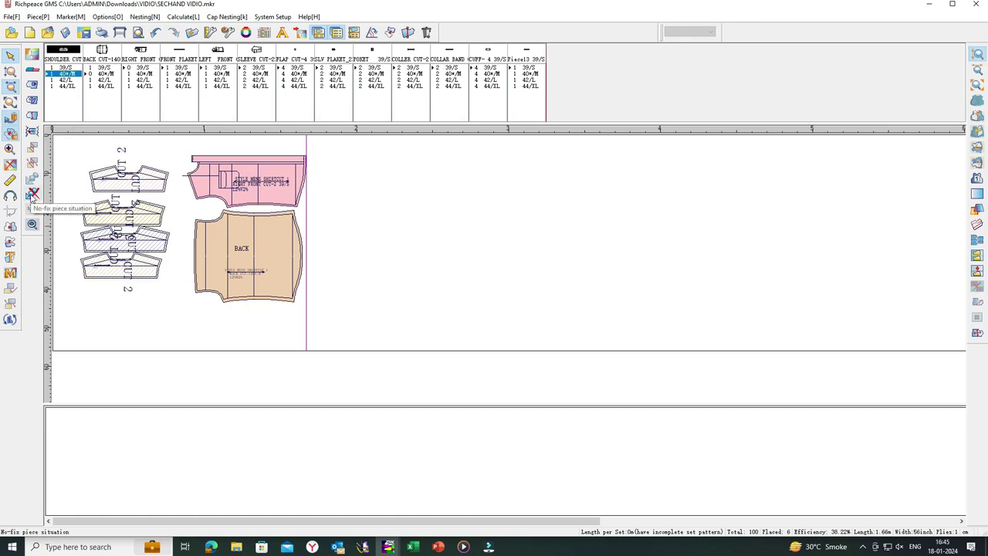
click(32, 195)
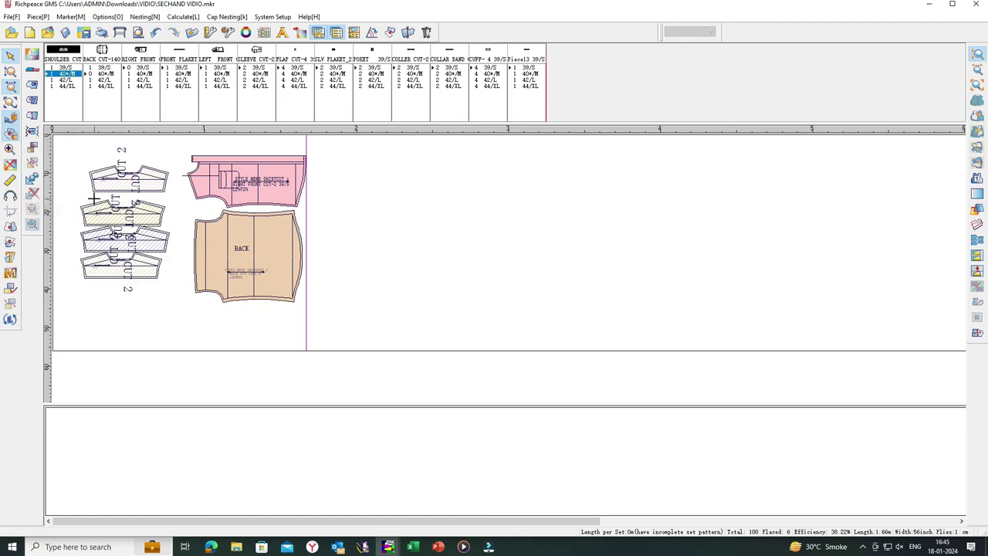
click(96, 172)
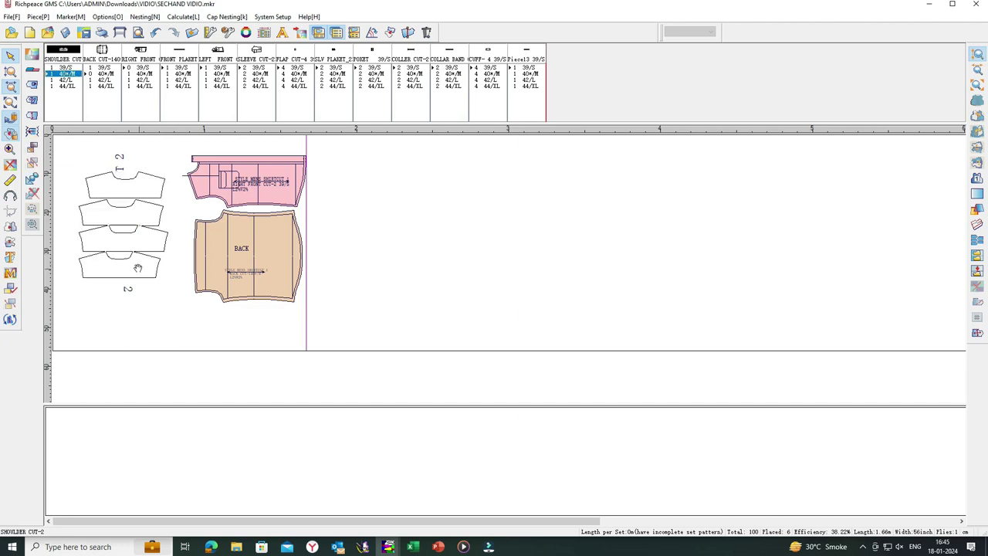
Step: Move the BACK piece lower and right, making the marker 1.83 m, then show its piece info
click(271, 260)
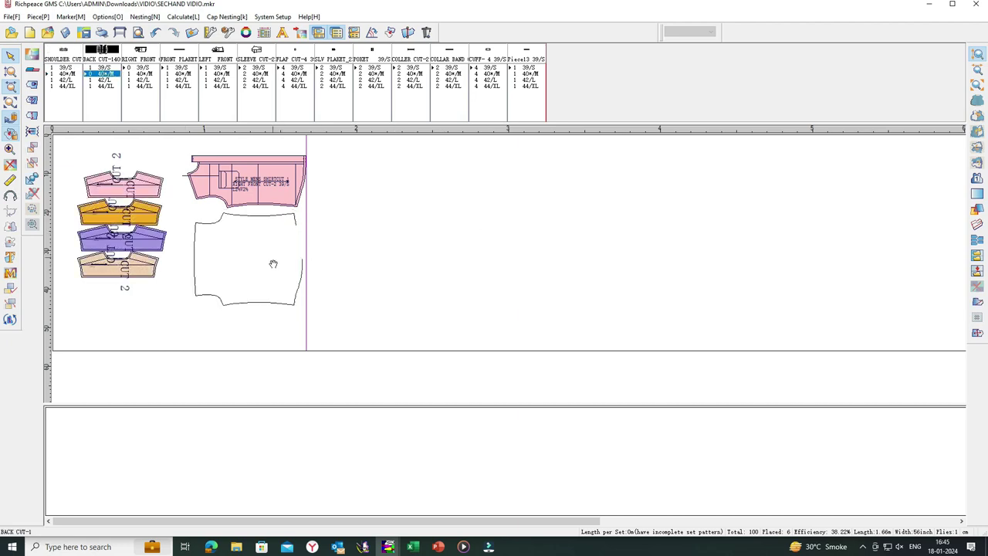
click(311, 262)
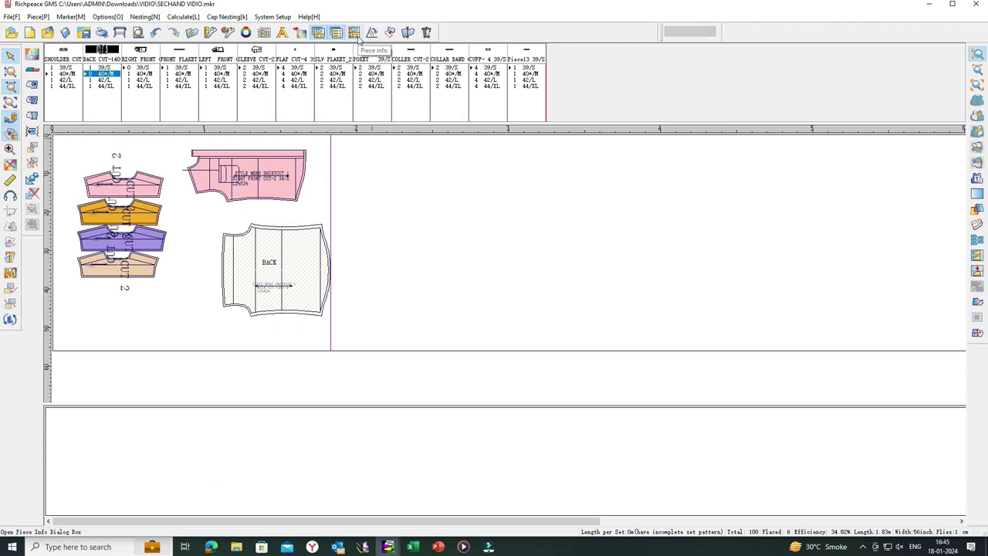
click(356, 34)
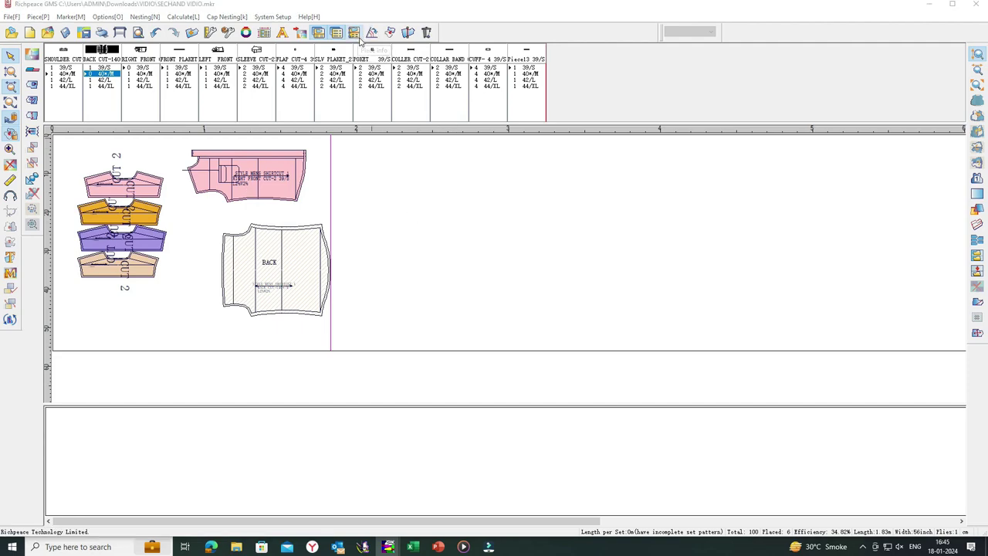
Step: Browse the all-size and total-piece views, then return to BACK CUT-1's details (40"/M, 0.38 sq.m)
drag(427, 151, 541, 92)
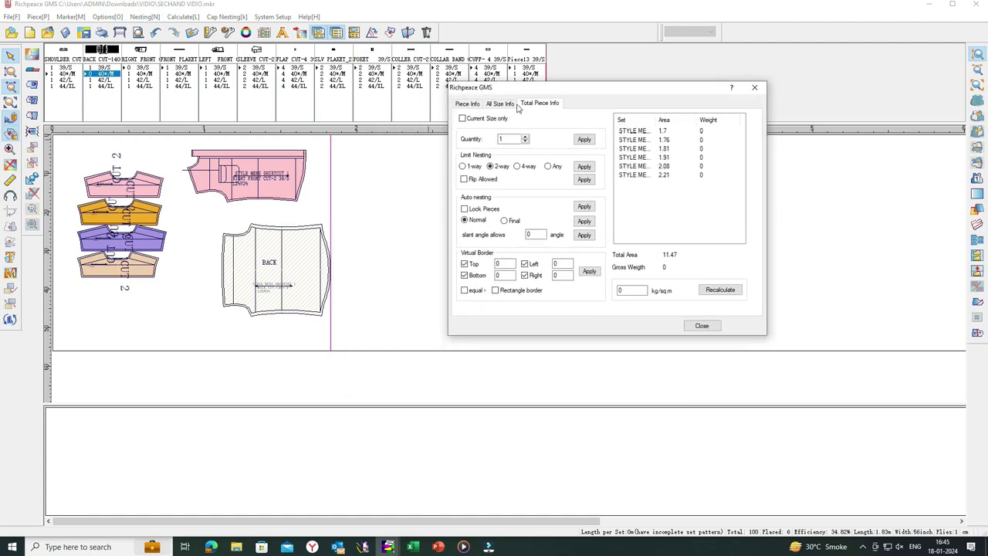
click(474, 105)
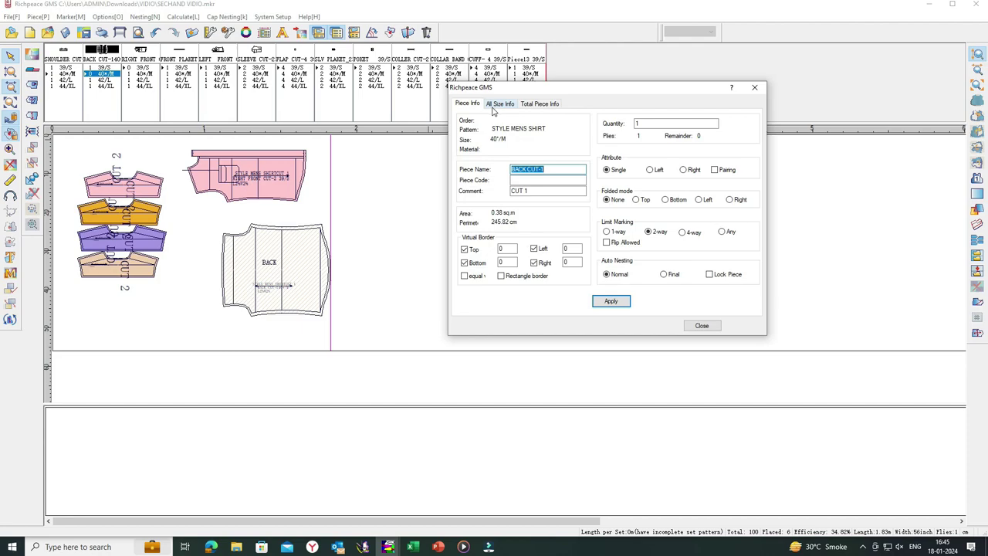
click(497, 107)
click(522, 107)
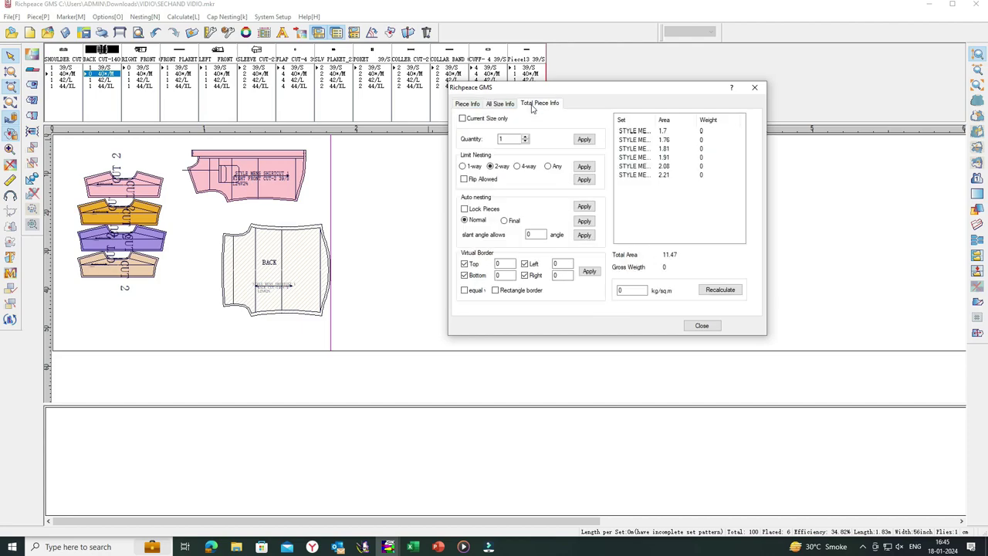
click(504, 106)
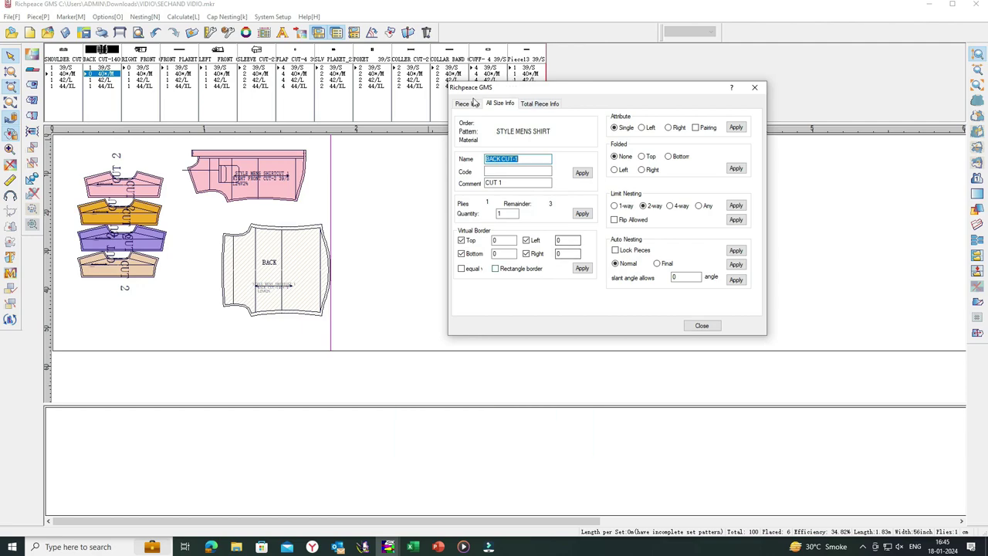
click(475, 105)
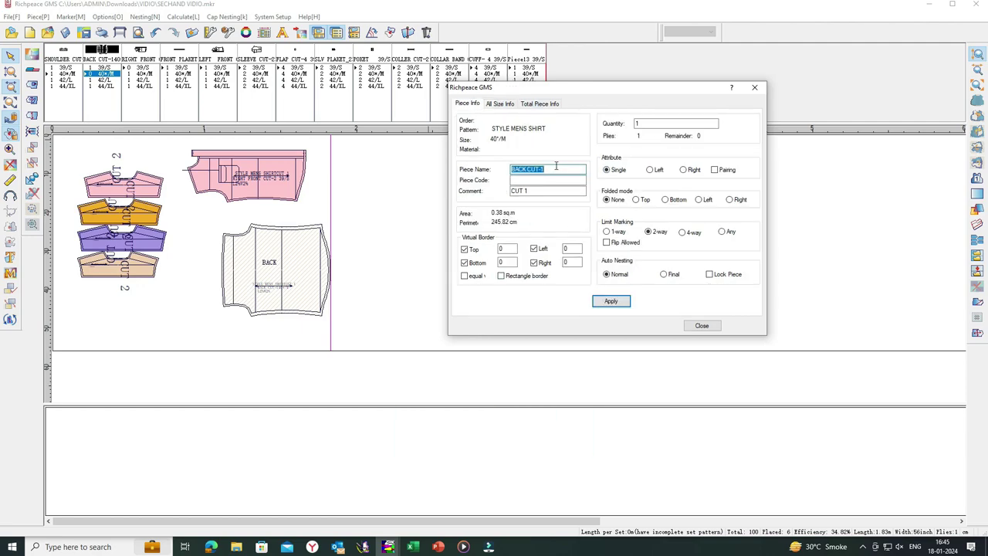
Step: Give BACK a rectangular virtual border of 2 on bottom, left and right, with 0 on top
click(510, 248)
text(2)
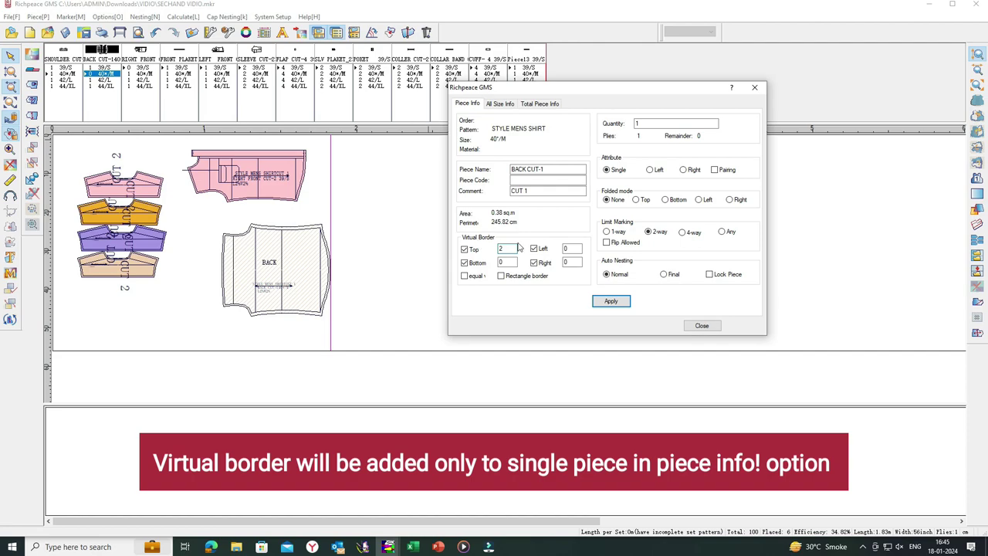
click(478, 280)
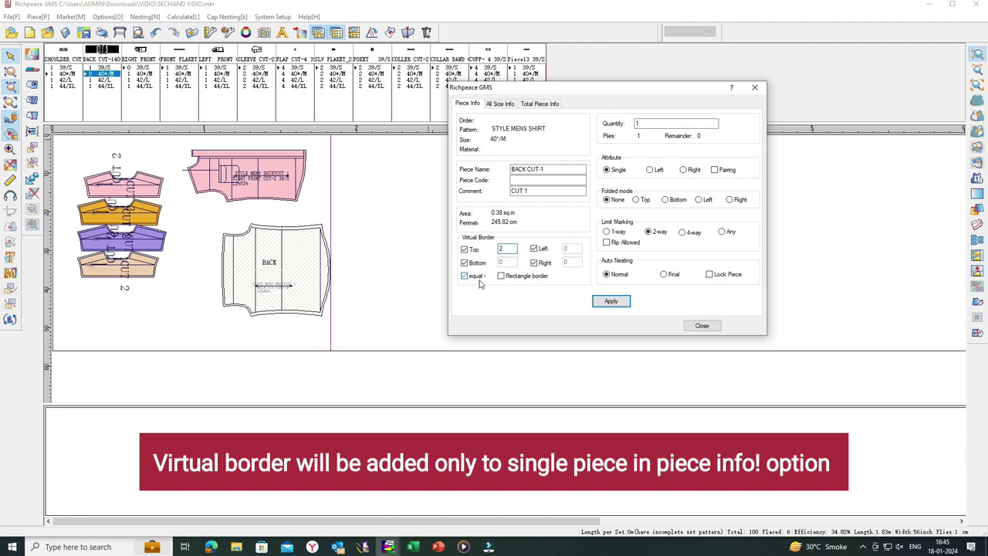
click(611, 301)
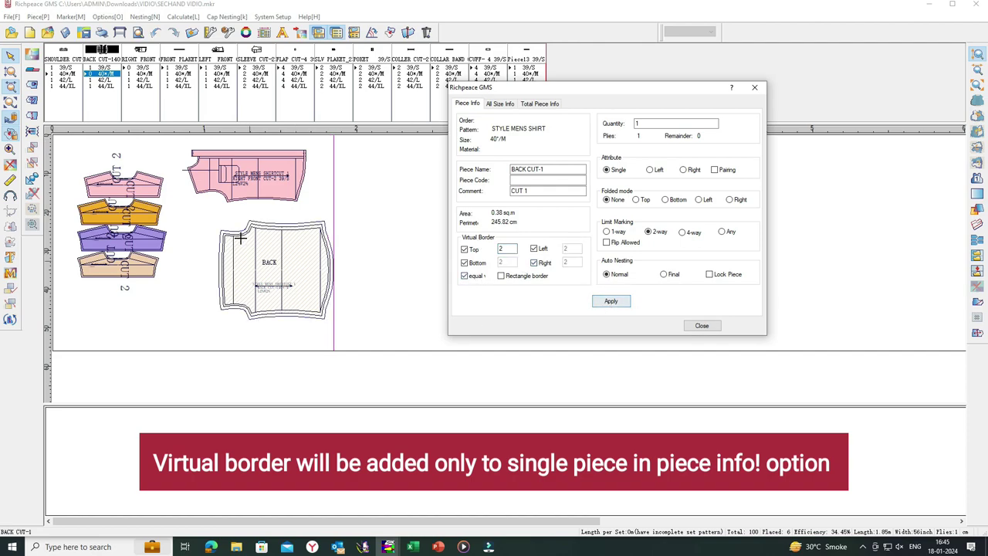
click(331, 271)
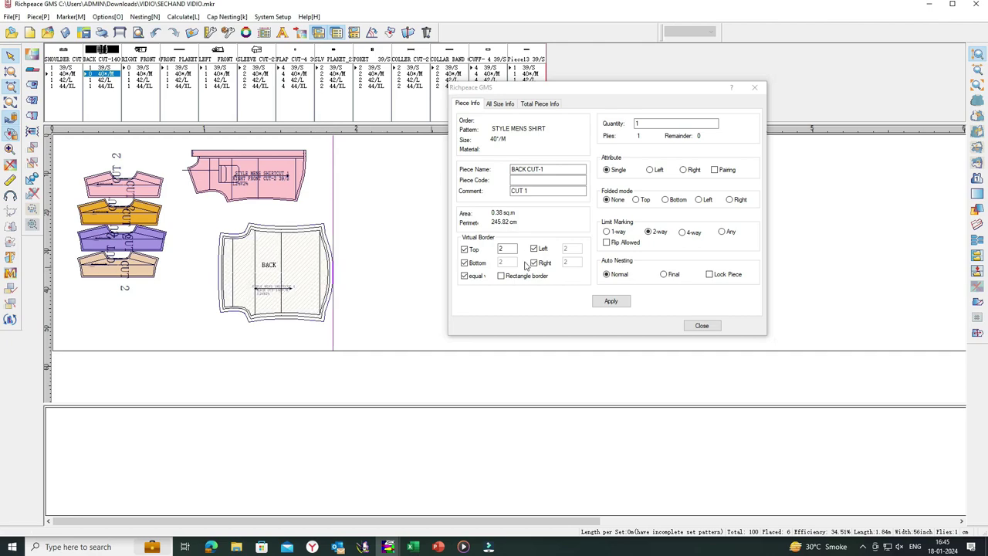
click(464, 275)
click(503, 249)
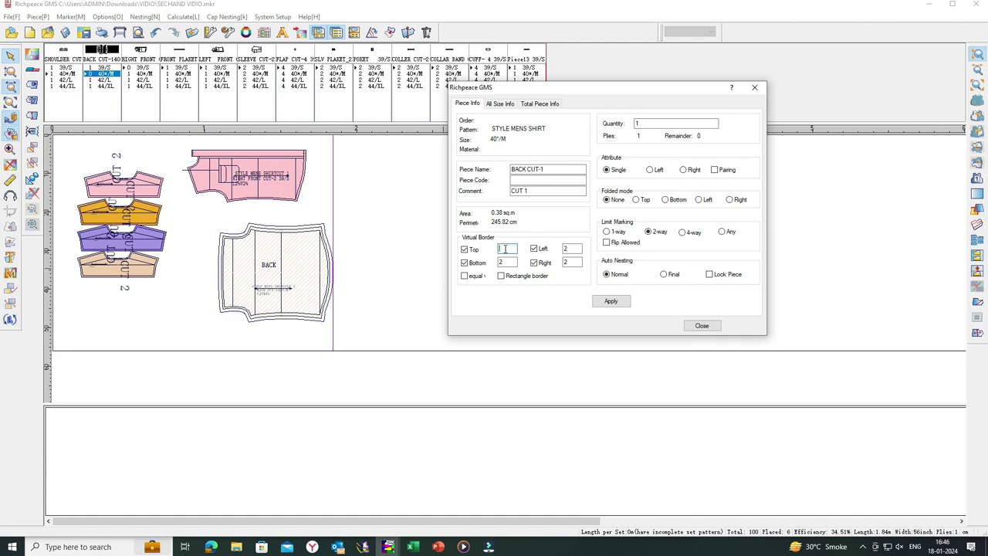
text(0)
click(607, 301)
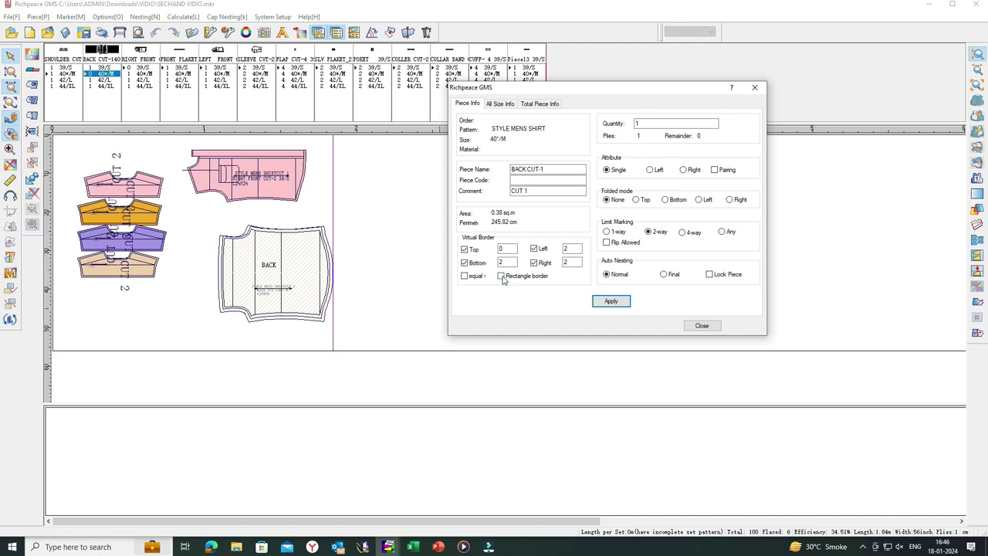
click(501, 276)
click(611, 301)
drag(330, 284, 305, 282)
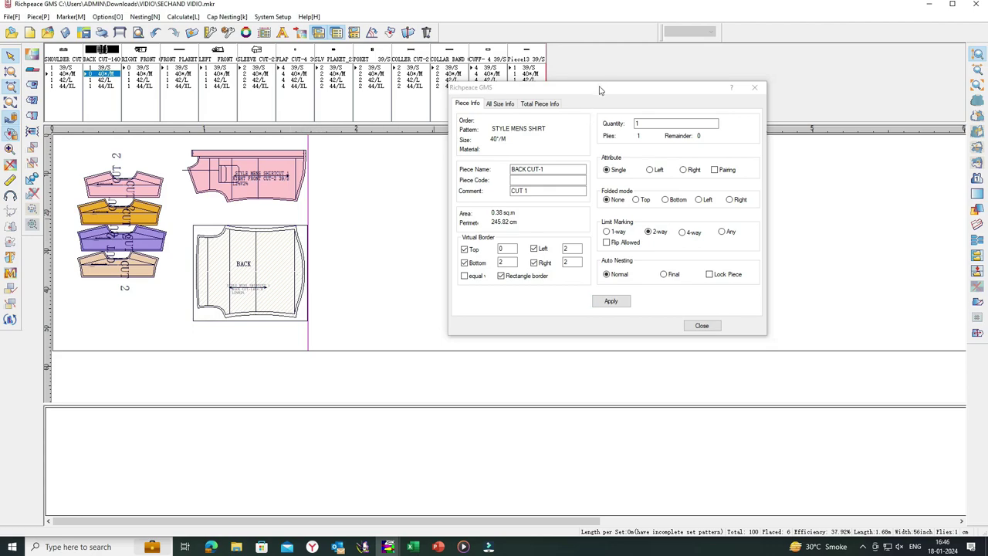
Step: Place the 42/L back piece and apply the 40/M back's virtual border to all sizes
drag(600, 91, 631, 91)
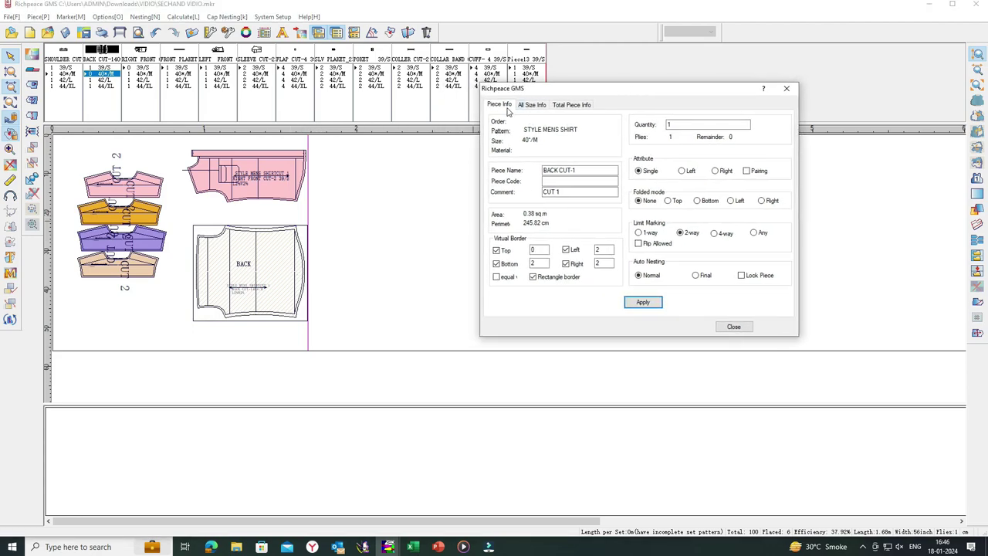
click(347, 173)
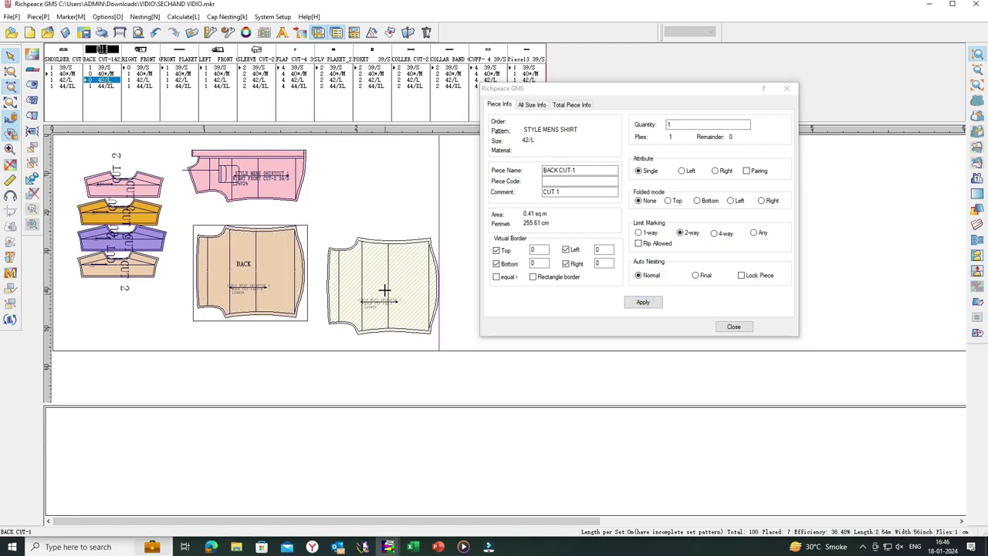
click(384, 290)
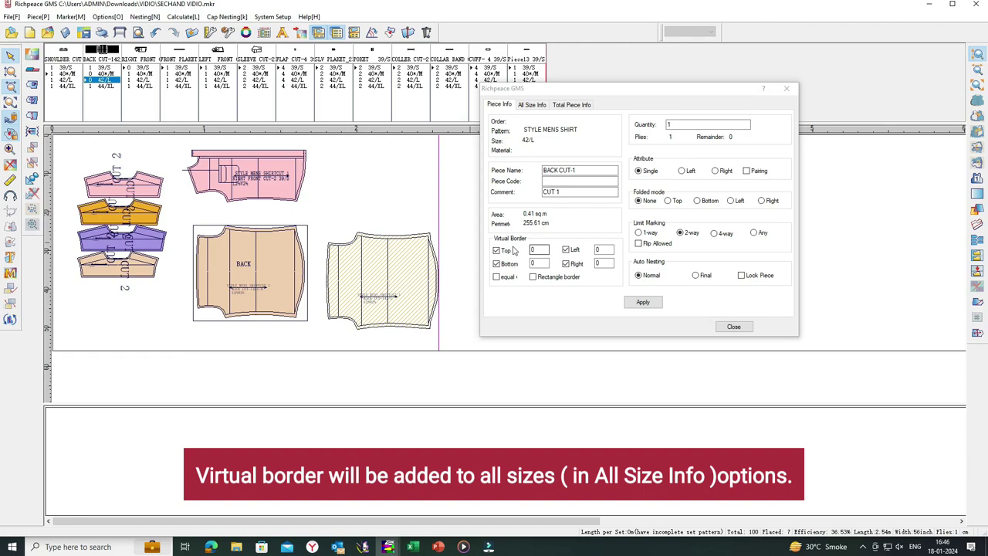
click(284, 268)
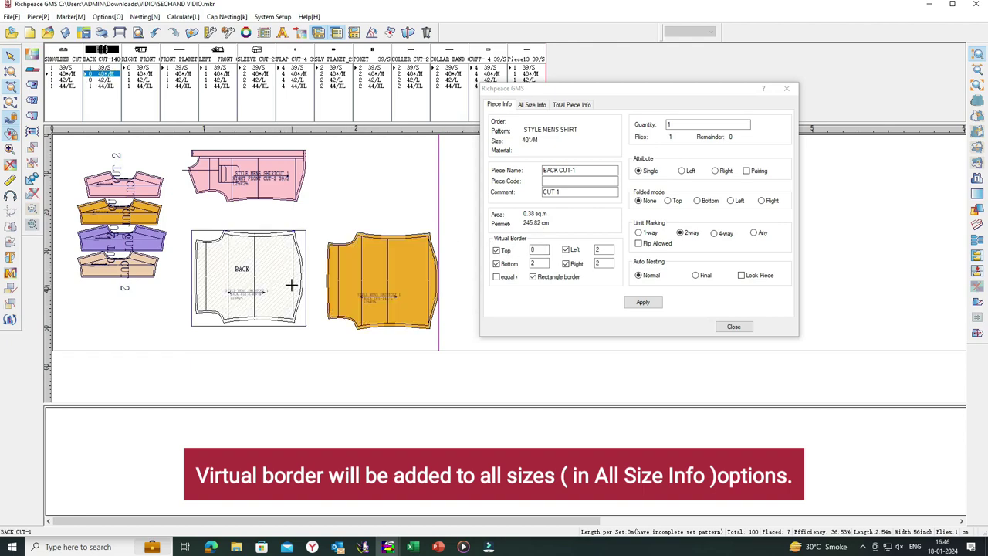
click(531, 107)
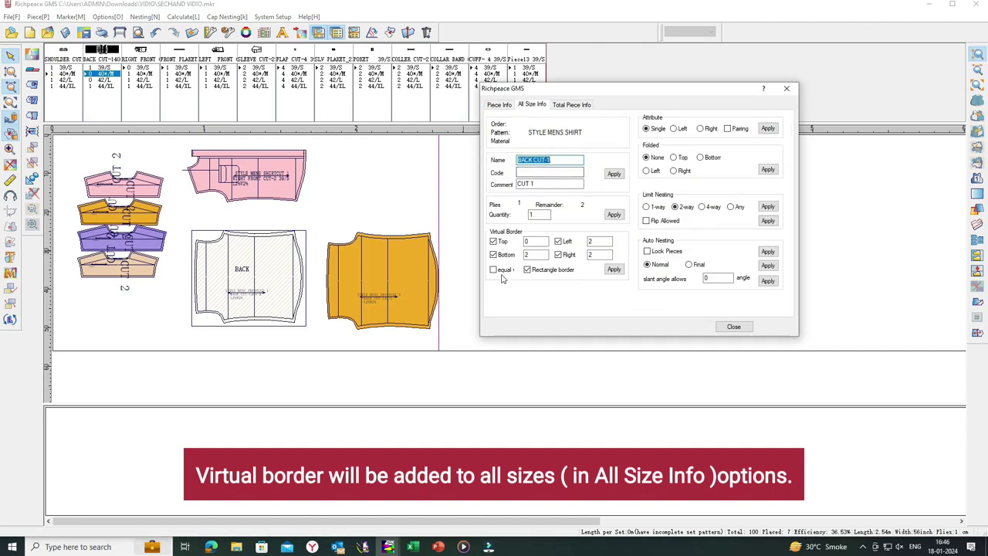
click(615, 271)
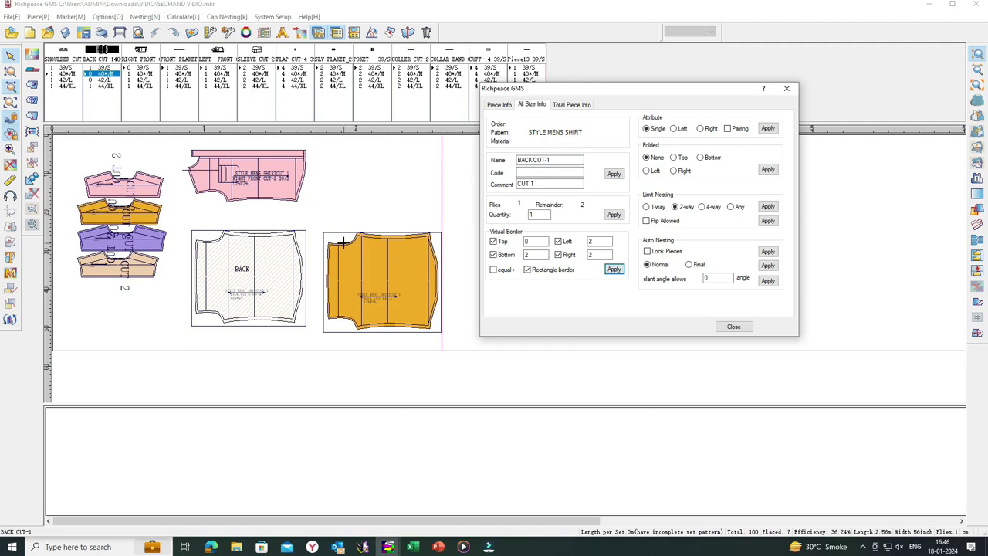
click(571, 105)
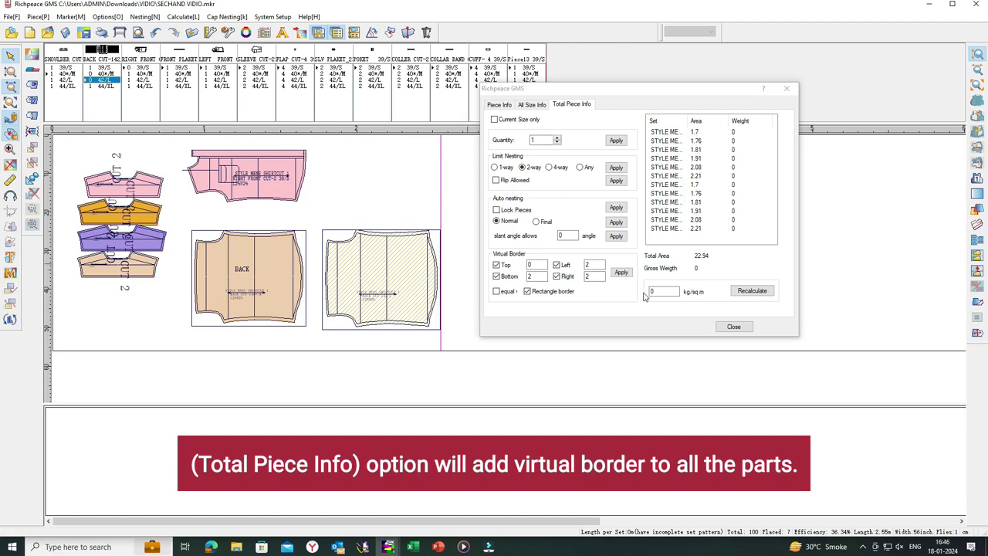
Step: Apply a non-rectangular 2-unit virtual border to all marker pieces, confirm, and close piece information
click(527, 291)
click(621, 273)
click(384, 188)
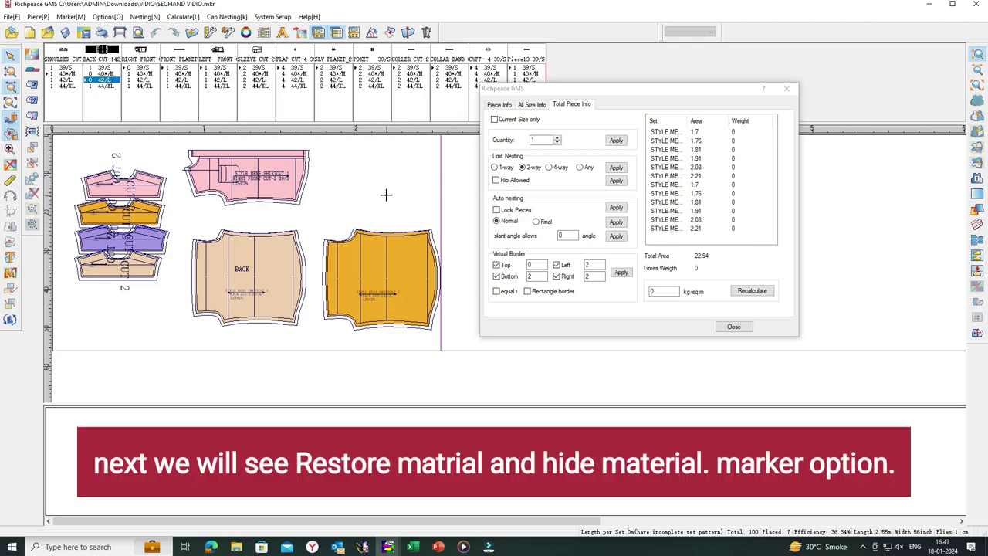
click(787, 88)
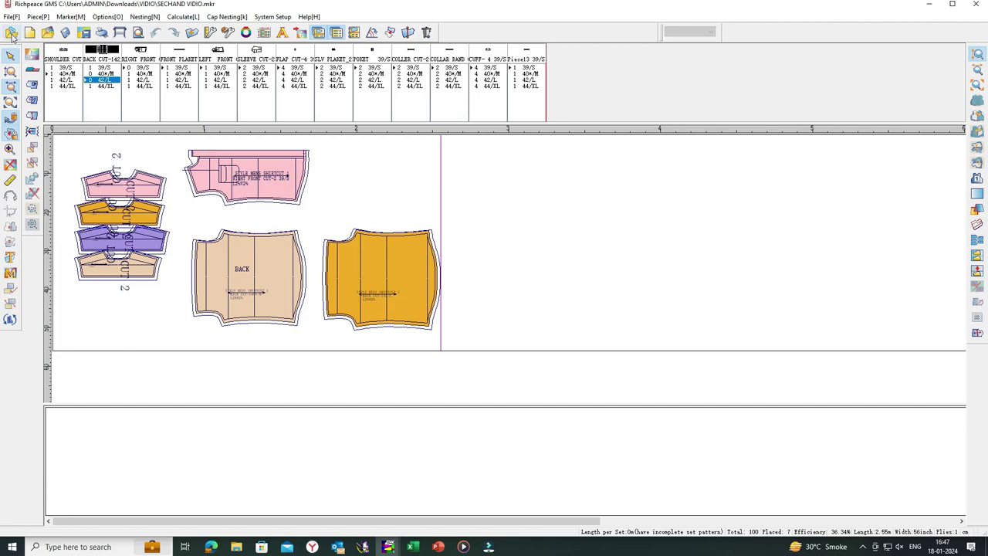
Step: Open the marker order for DUBBAL POKET SHIRT.DGS and restore its pieces' materials
click(11, 32)
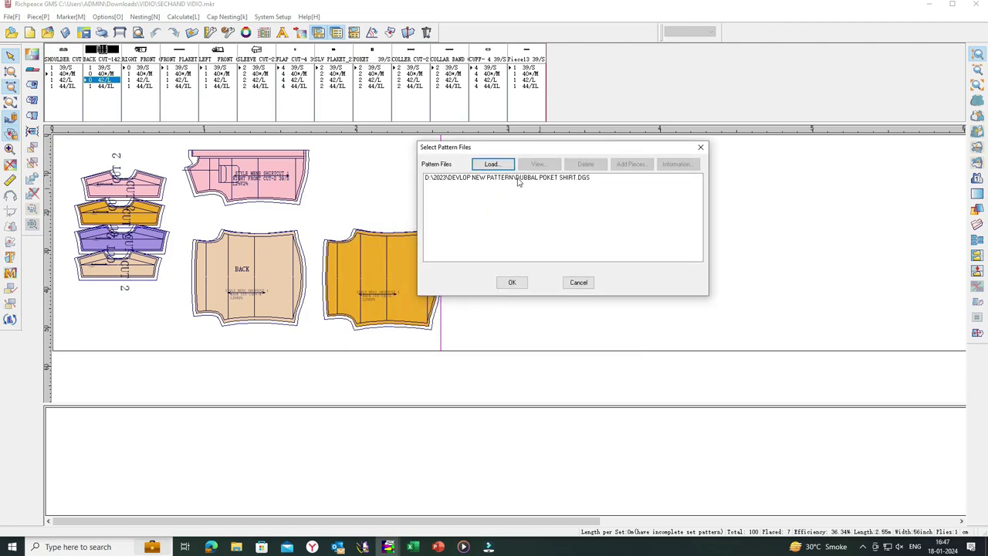
click(520, 183)
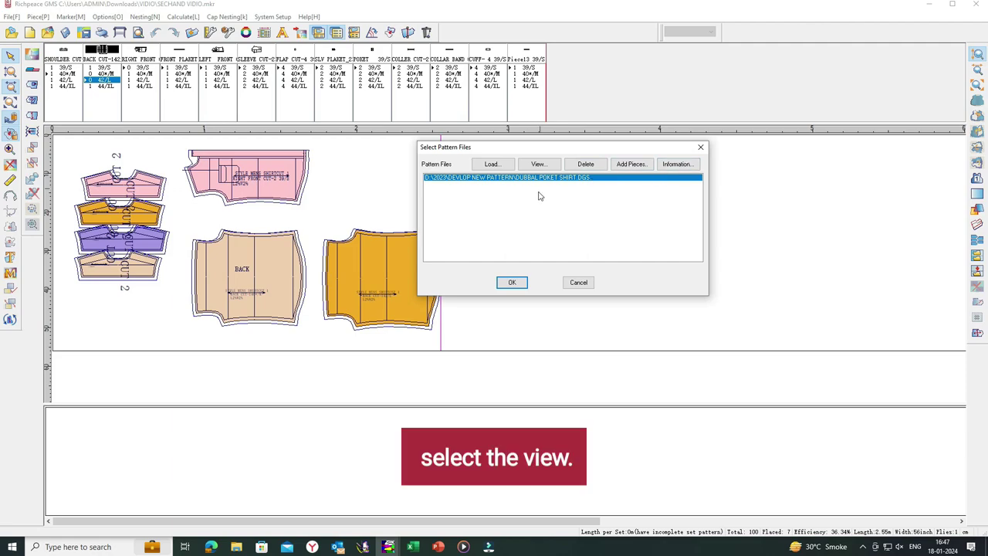
click(538, 163)
mouse_move(485, 113)
mouse_down()
mouse_move(614, 85)
mouse_move(670, 85)
mouse_up()
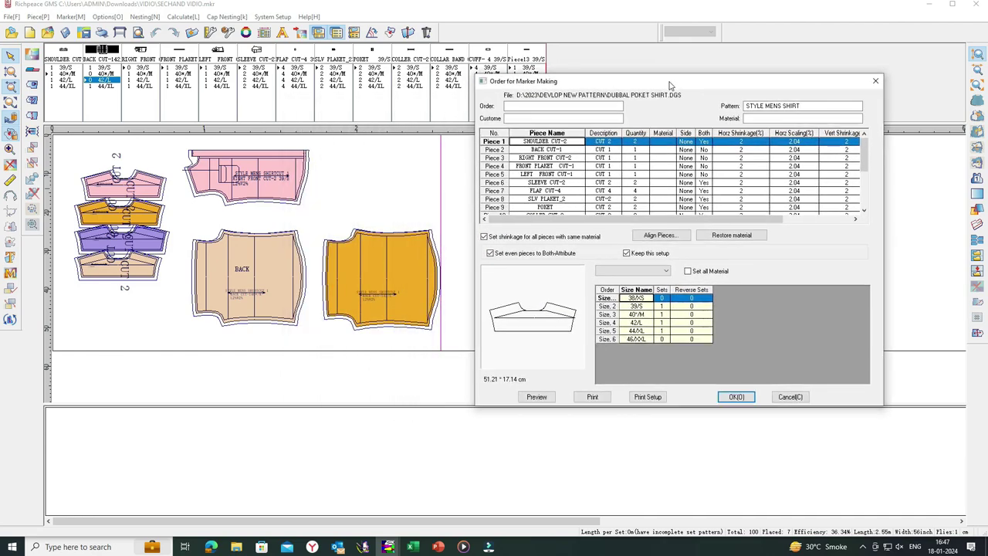
click(733, 238)
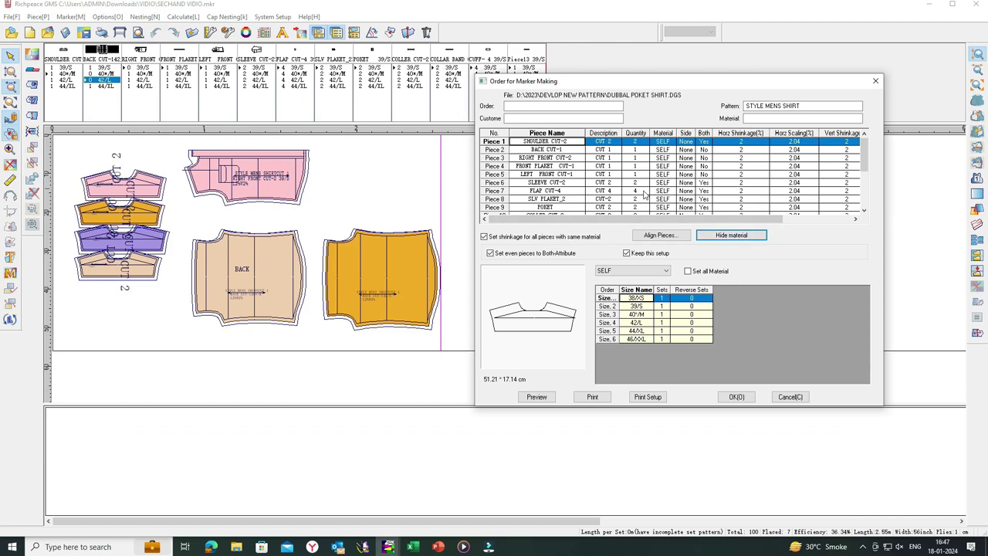
Step: Set quantity 1 for the COLLER, COLLER BAND, FLAP, PKT, CUFF and SLV PLK RDY pieces
scroll(644, 194, down, 3)
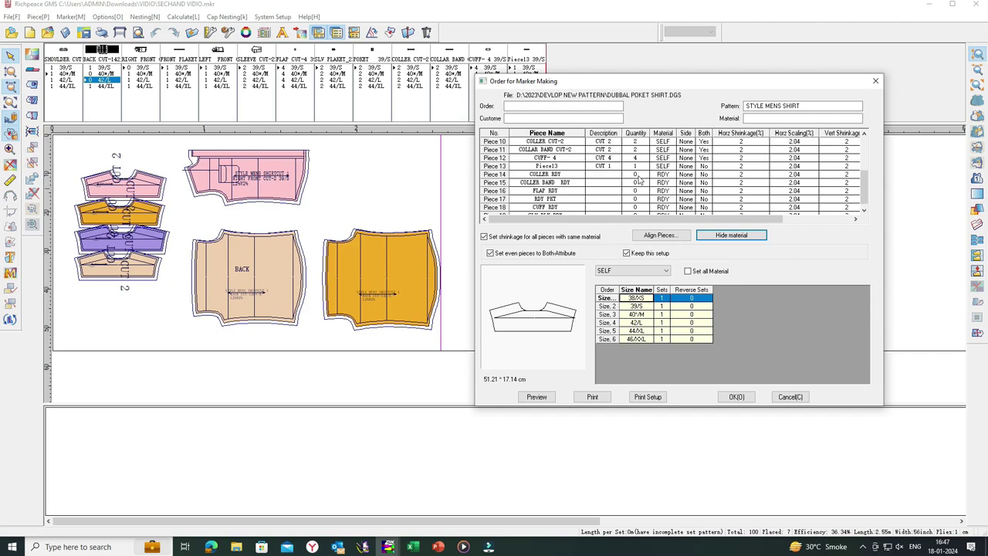
click(635, 174)
text(1)
click(640, 182)
text(1)
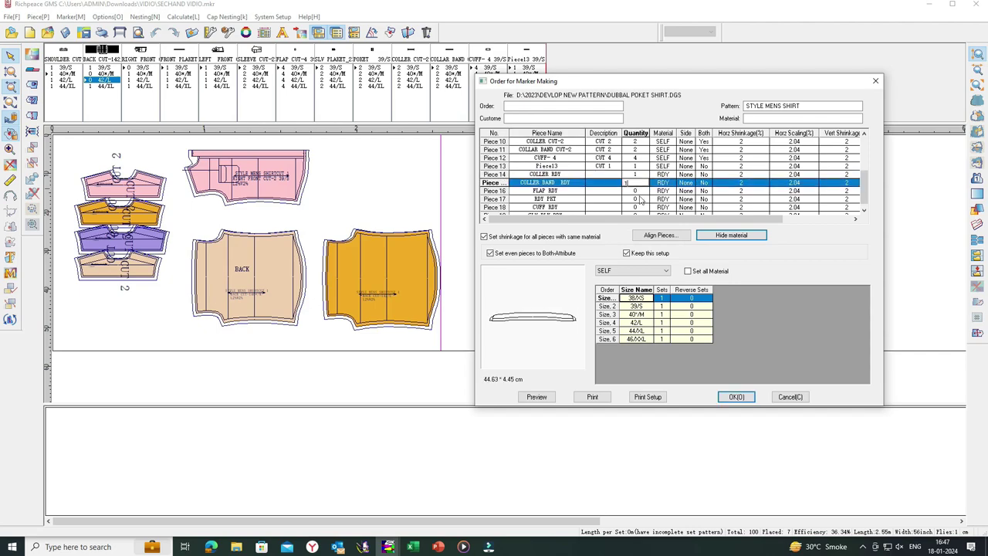
click(641, 190)
text(1)
click(641, 198)
text(1)
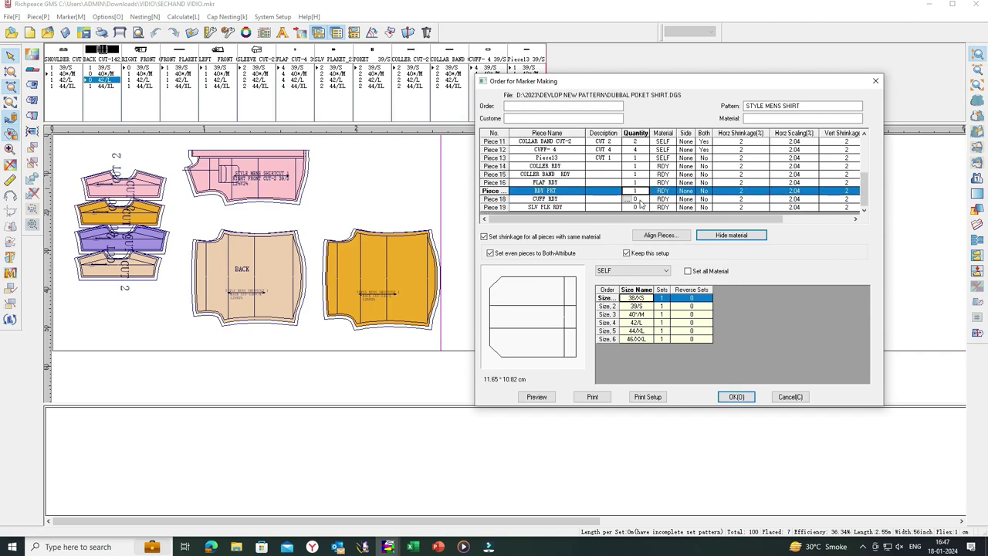
click(640, 199)
text(1)
click(641, 206)
text(1)
scroll(656, 203, up, 2)
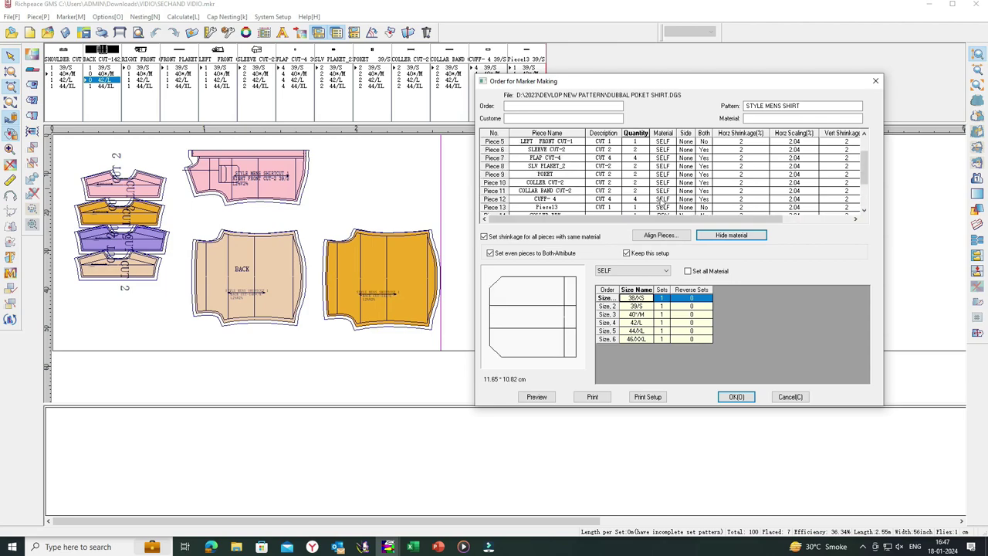
scroll(663, 203, down, 2)
scroll(662, 201, up, 2)
scroll(669, 158, down, 1)
scroll(671, 161, down, 1)
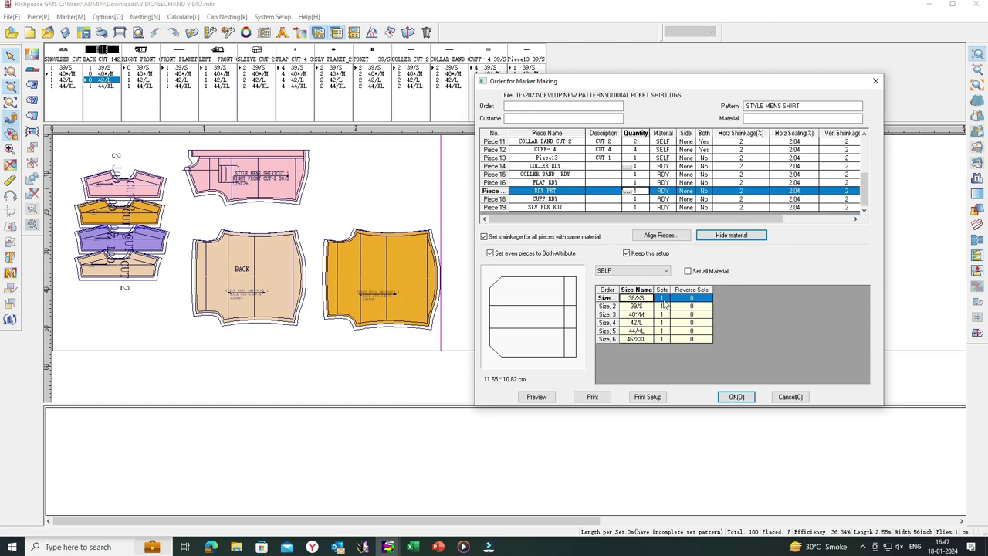
Step: Set sizes 38/XS and 46/XXL to 0 sets and confirm the marker order
click(661, 299)
text(0)
click(662, 340)
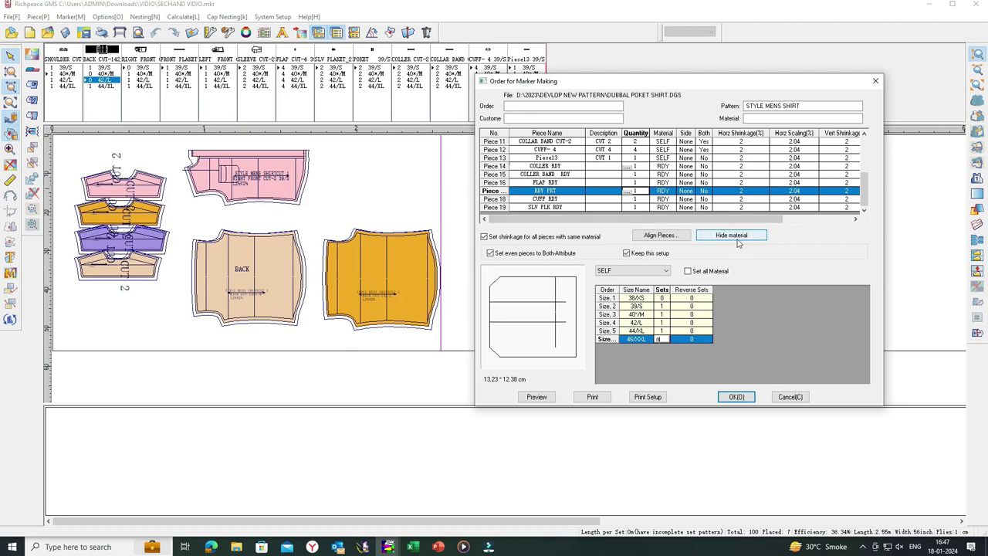
click(736, 397)
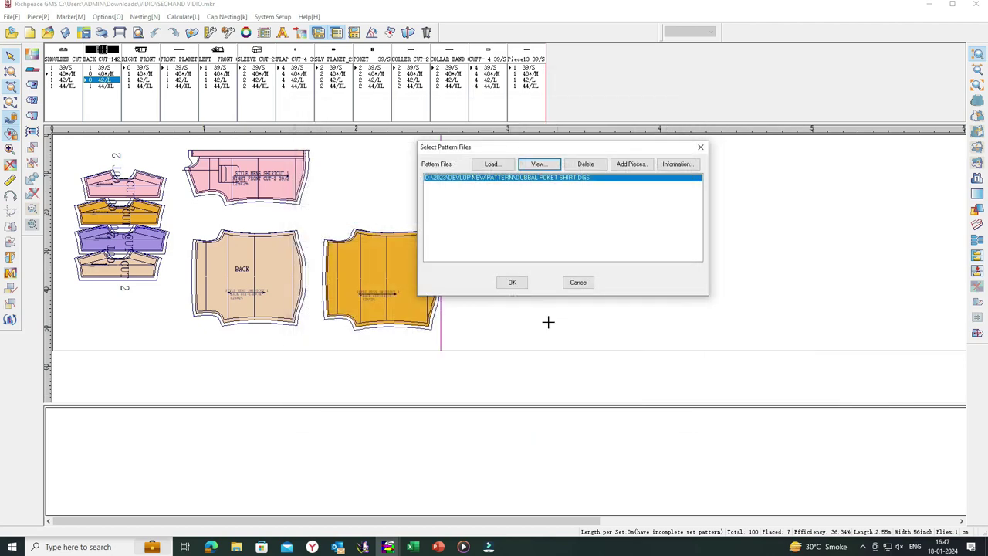
Step: Load the restored shirt pattern into a new marker and switch to the RDY material's pieces
click(511, 284)
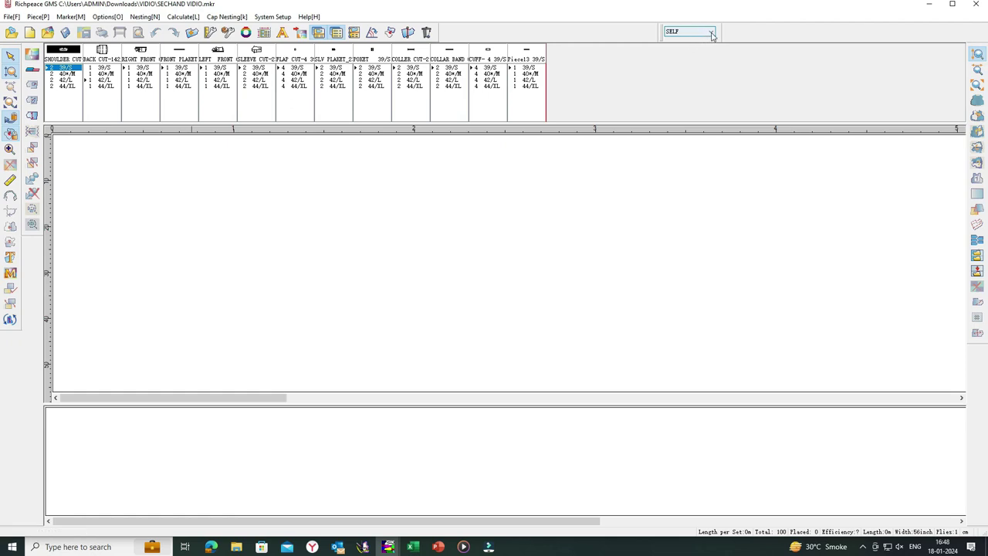
click(711, 35)
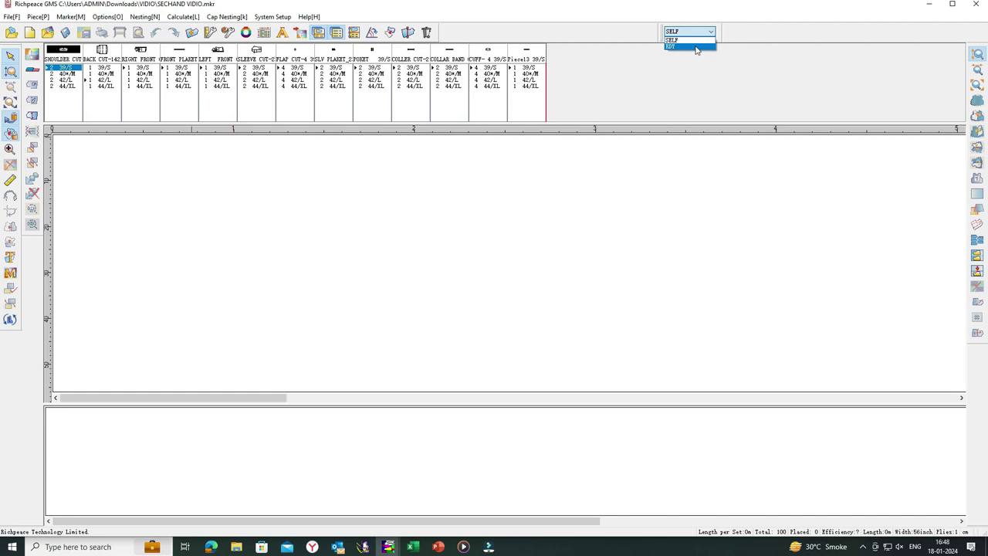
click(695, 47)
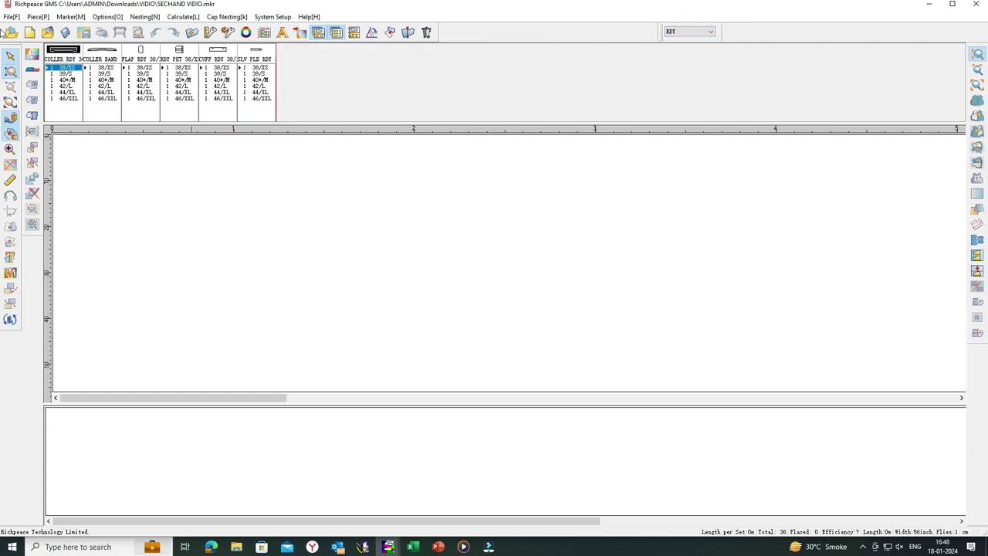
Step: Nest all 36 RDY pieces (48.14%, 0.7 m) and place SLV PLK RDY 44/XL at the bottom
drag(66, 71, 244, 110)
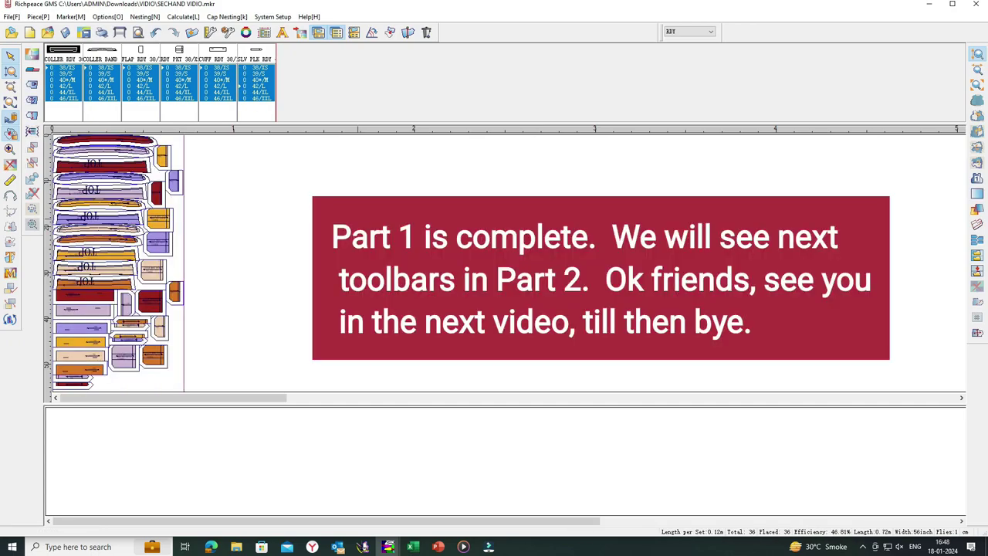
click(355, 32)
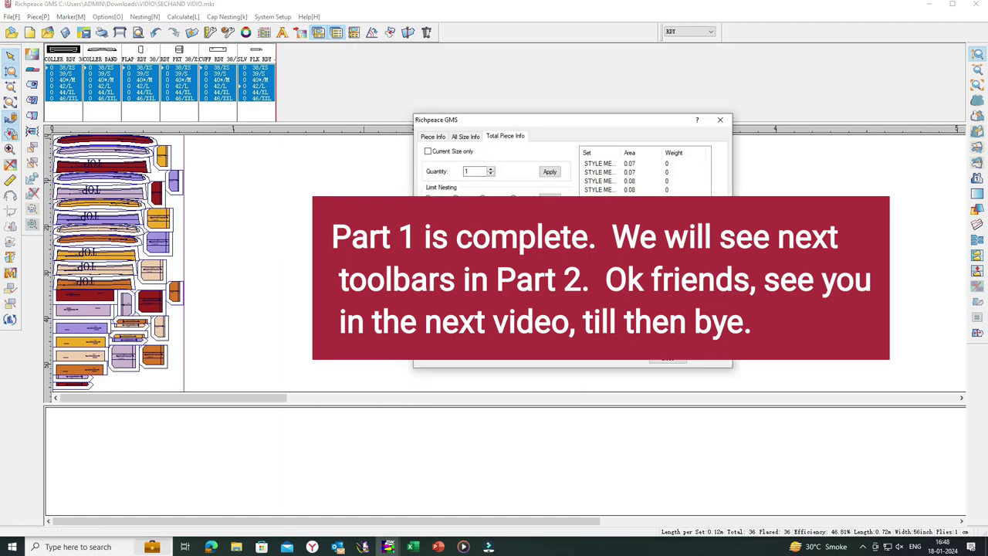
click(721, 121)
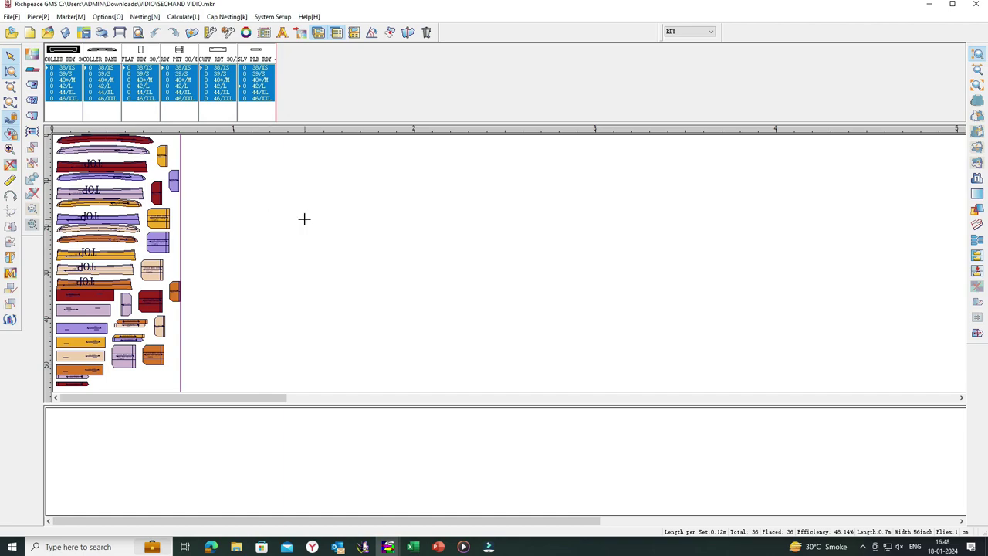
click(63, 378)
click(62, 377)
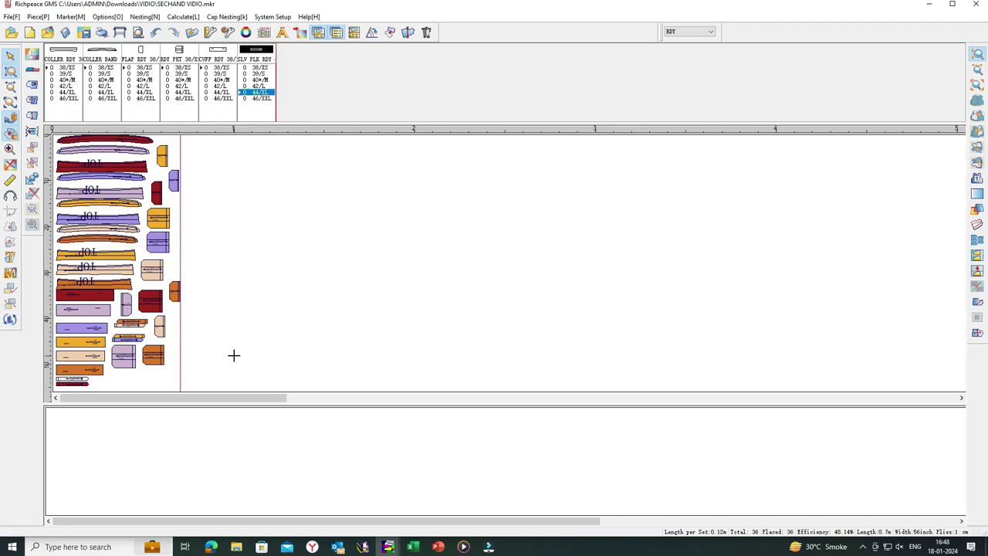
click(711, 33)
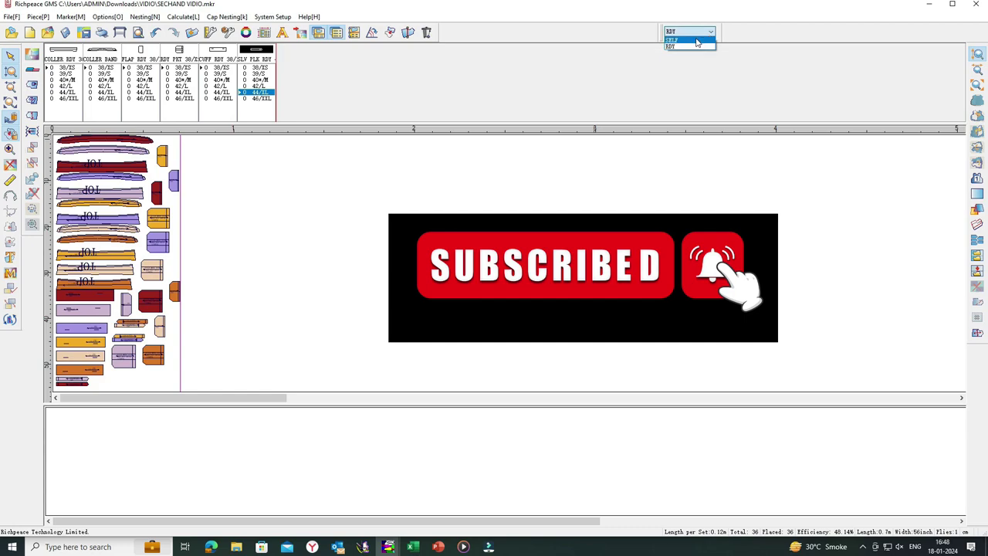
Step: Switch to the SELF material marker and reapply the virtual border to all its pieces
click(697, 40)
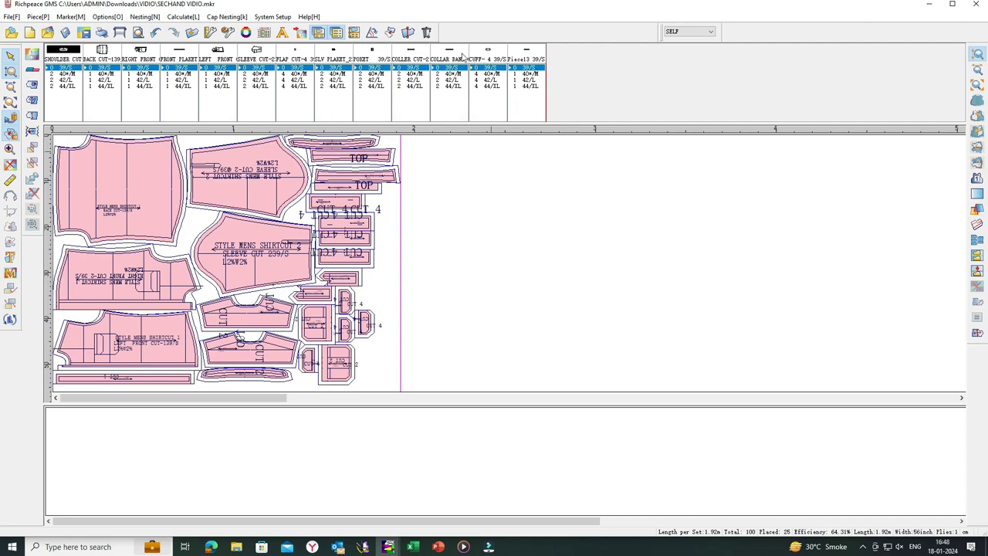
click(354, 32)
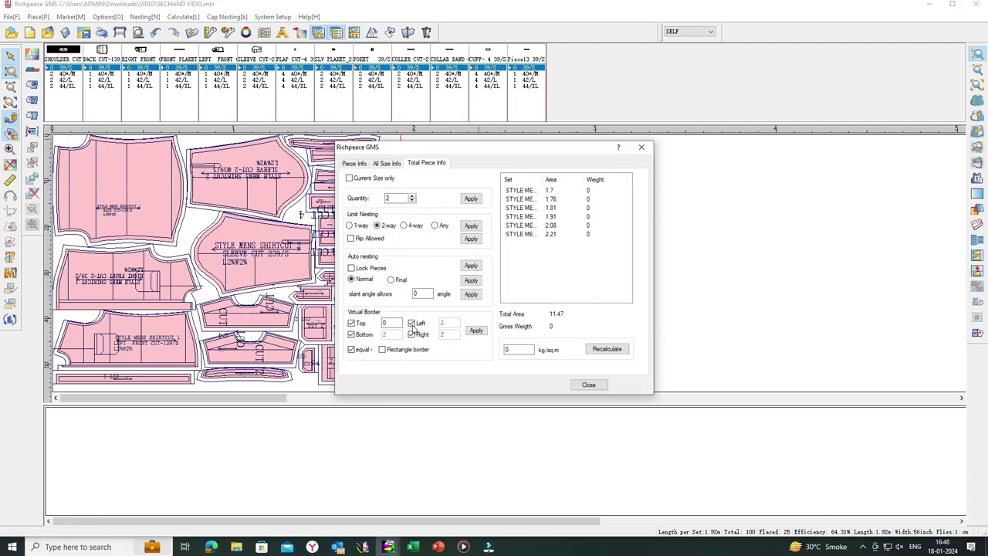
click(476, 330)
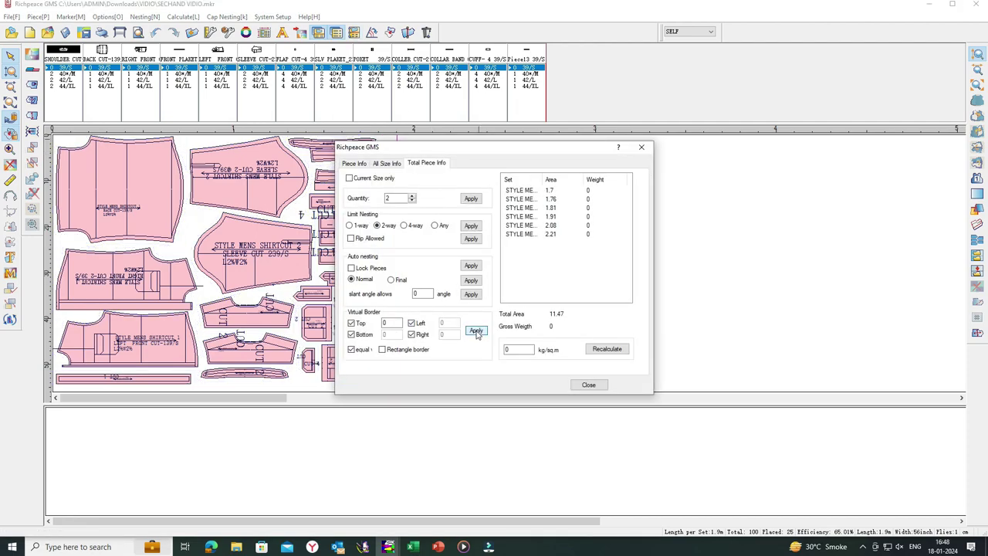
drag(544, 147, 710, 75)
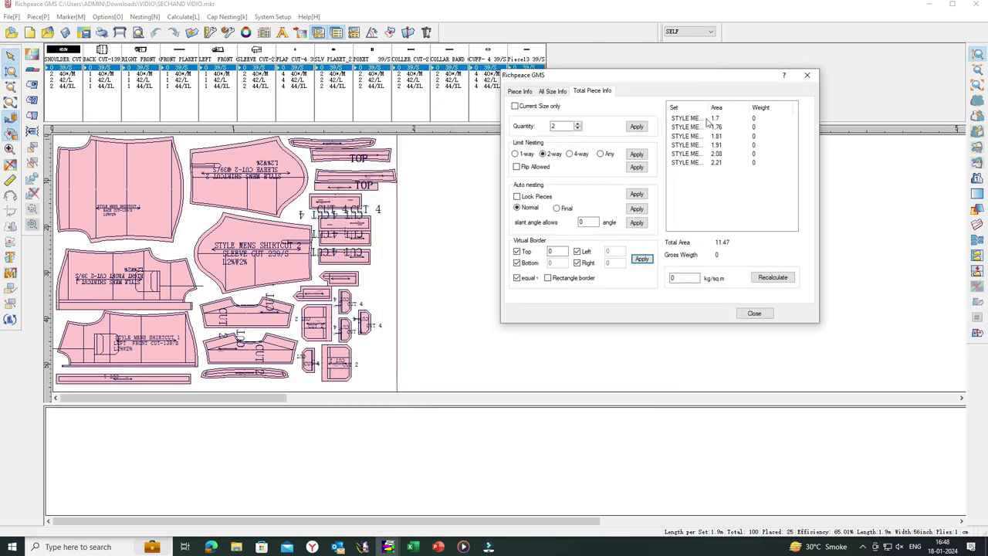